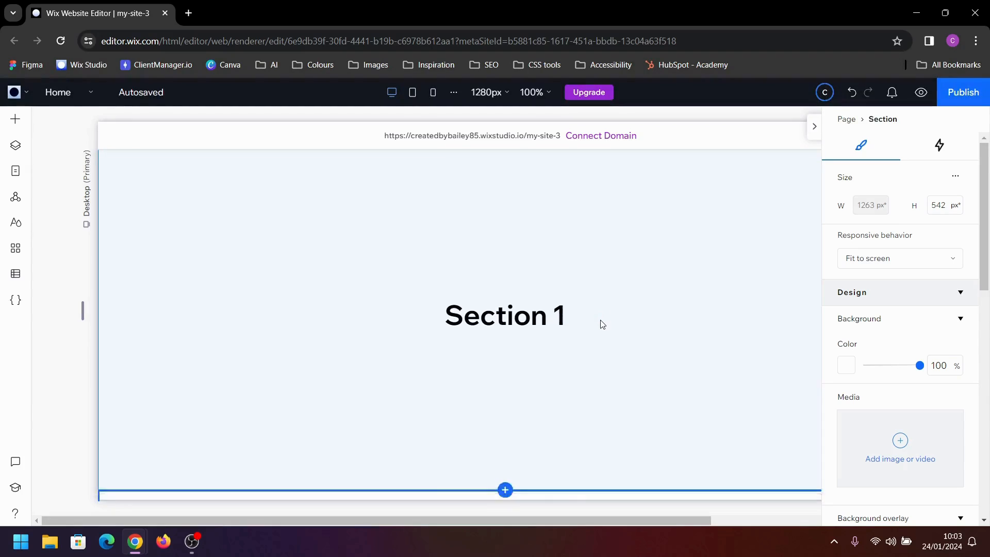
Change the heading text in the section below the first one to "Section 2"
{"action": "double_click", "coordinate": [552, 363]}
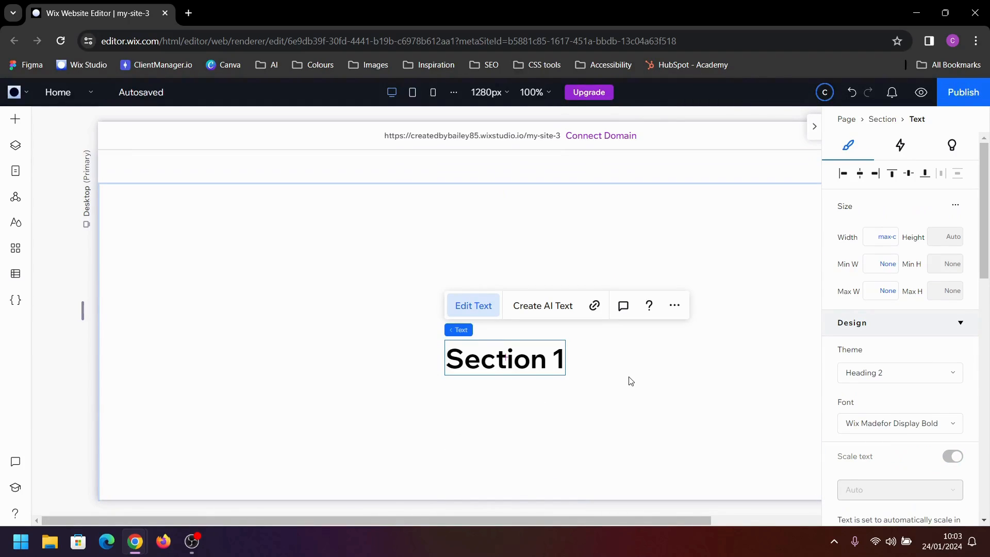
{"action": "key", "text": "BackSpace"}
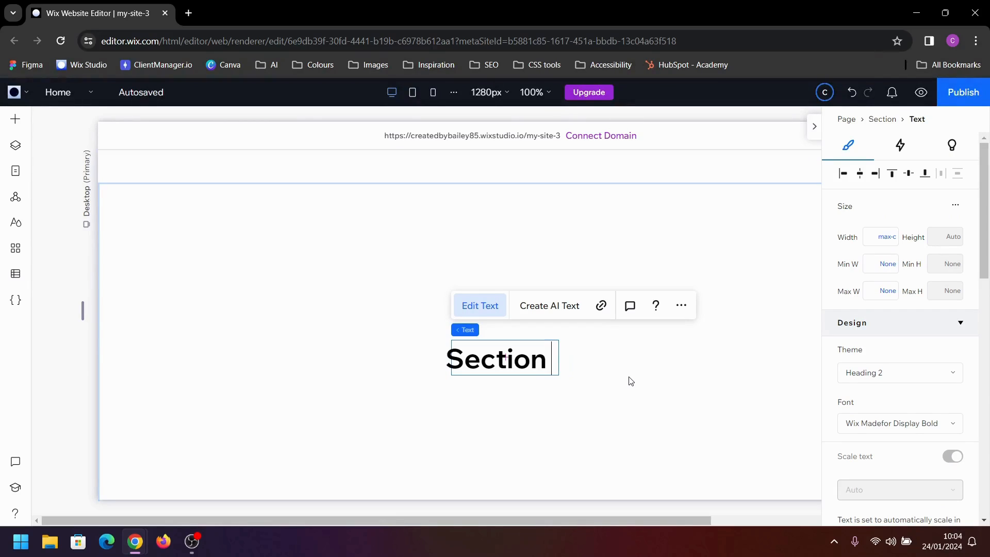
{"action": "type", "text": "2"}
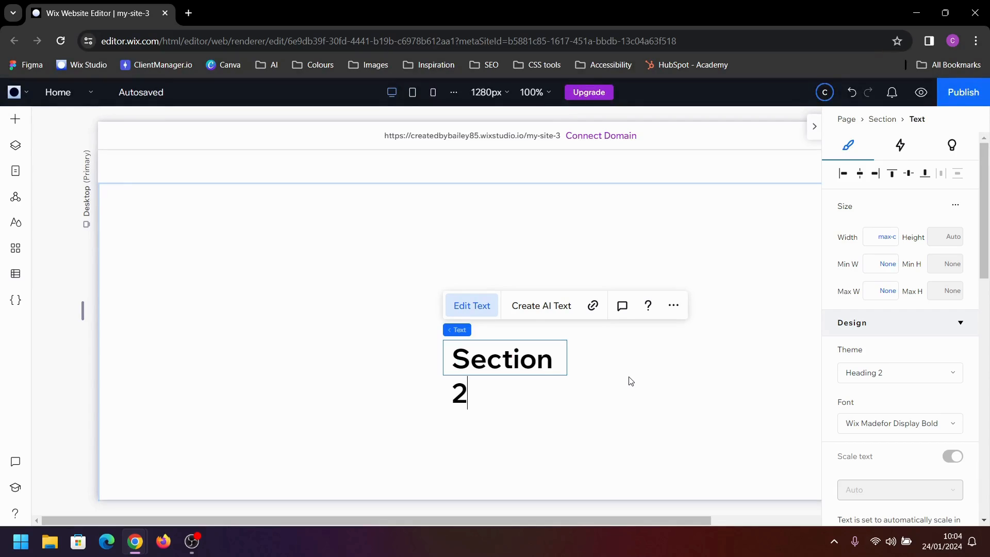
Set the background color of the "Section 2" section to the darkest blue theme color, #082F7B
{"action": "left_click", "coordinate": [631, 381]}
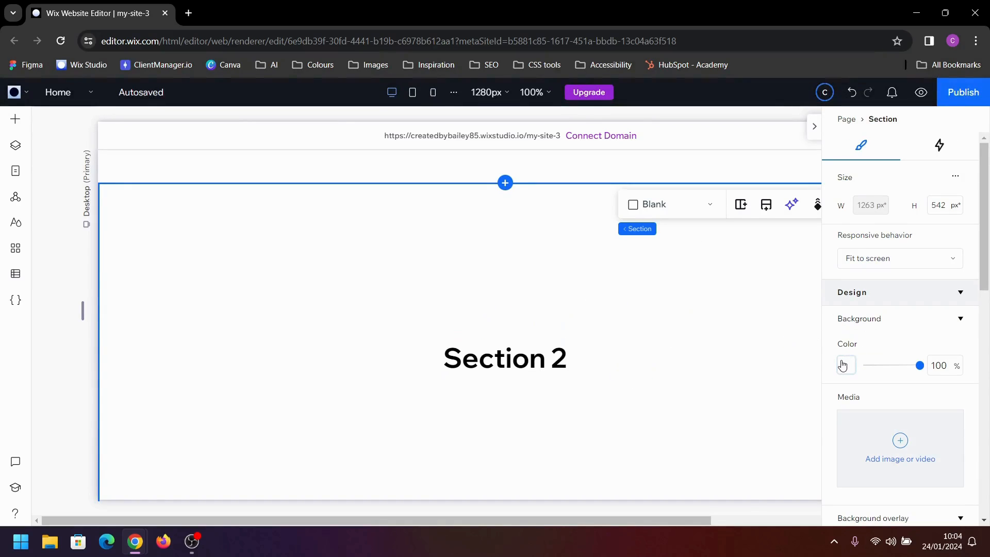
{"action": "left_click", "coordinate": [875, 367]}
{"action": "left_click", "coordinate": [936, 343]}
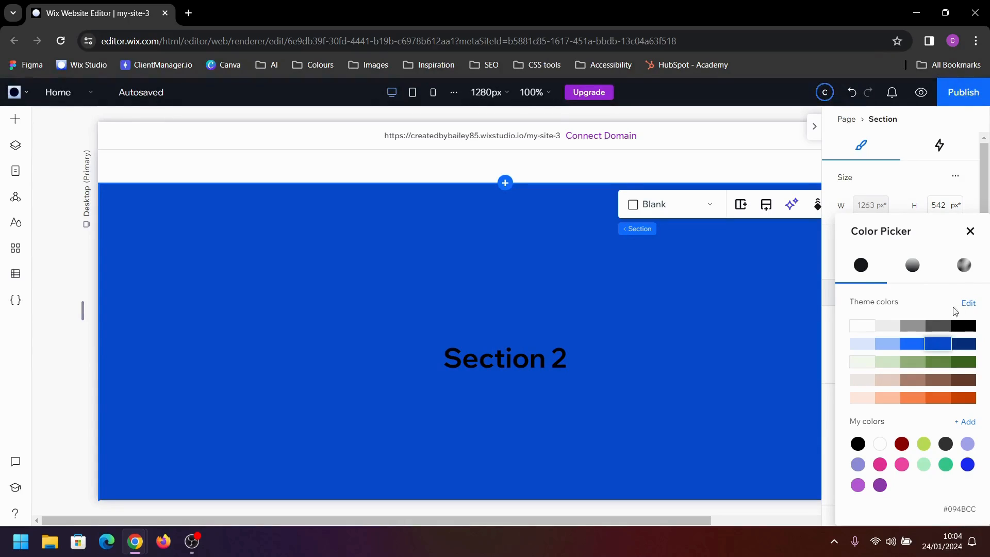
{"action": "left_click", "coordinate": [958, 344]}
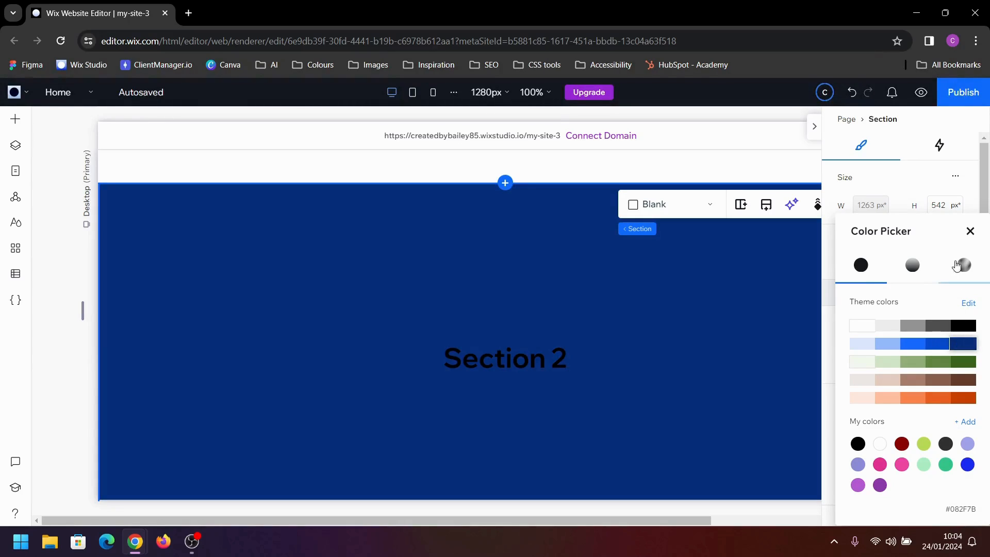
{"action": "left_click", "coordinate": [970, 233]}
Recolor the "Section 2" heading text to the white theme color
{"action": "left_click", "coordinate": [550, 361]}
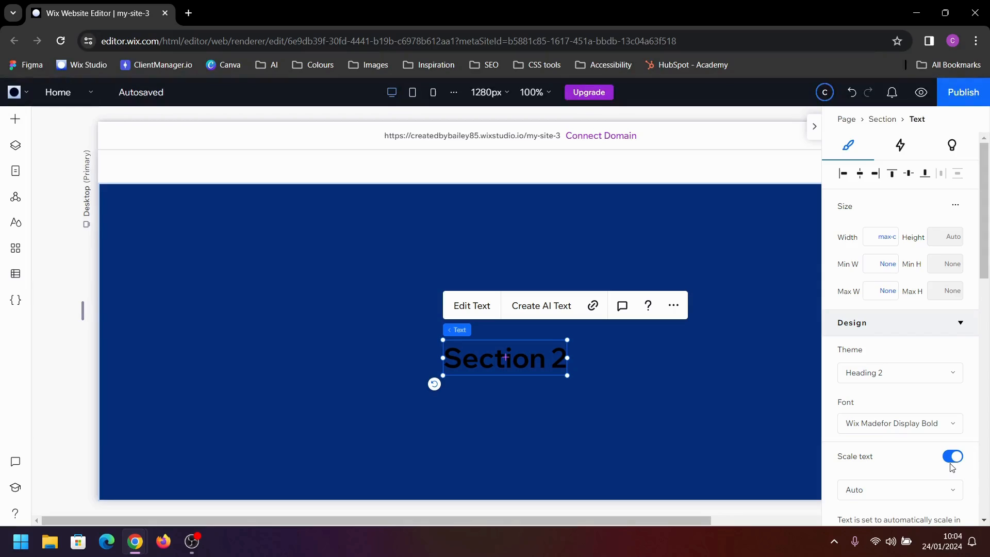
{"action": "scroll", "coordinate": [952, 467], "scroll_direction": "down", "scroll_amount": 4}
{"action": "left_click", "coordinate": [954, 430]}
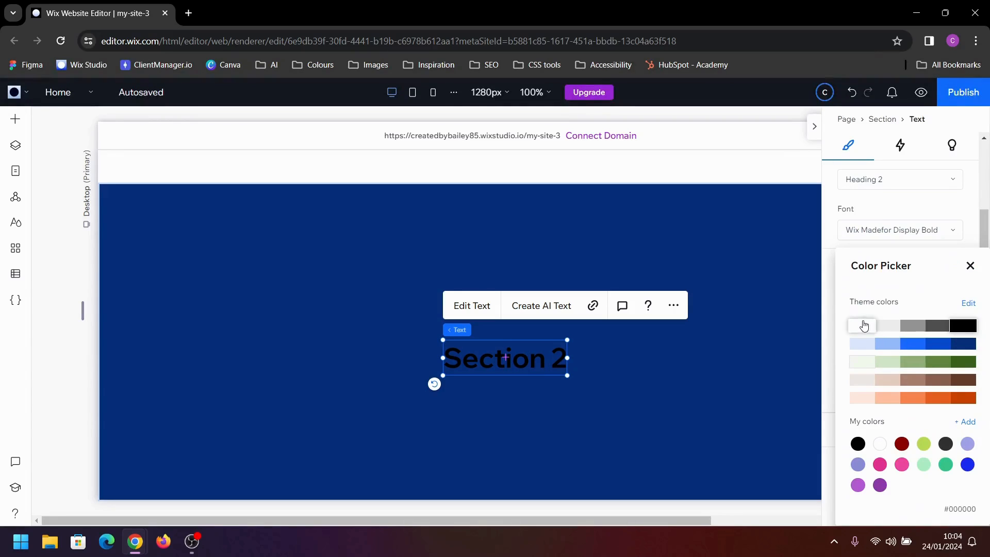
{"action": "left_click", "coordinate": [860, 325]}
{"action": "left_click", "coordinate": [969, 268]}
{"action": "left_click", "coordinate": [738, 356]}
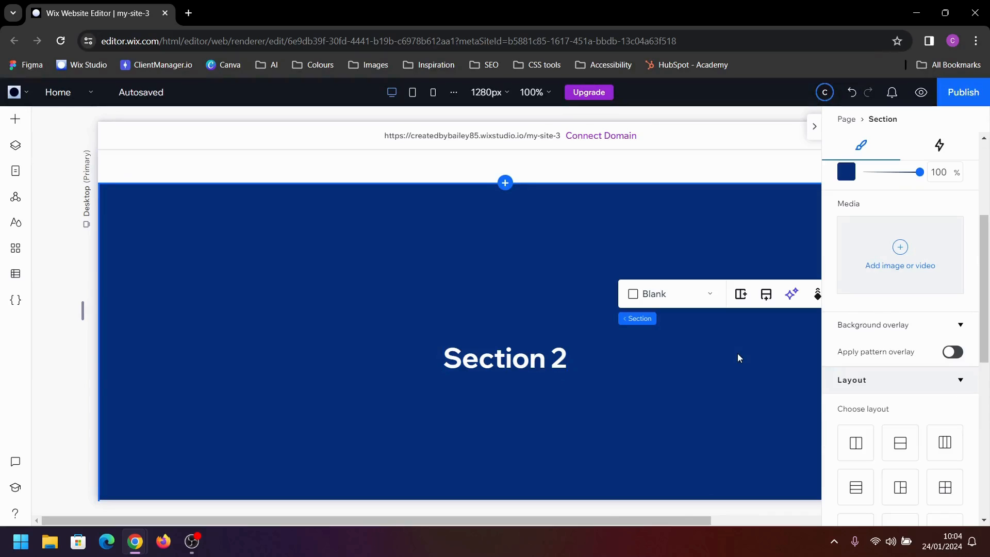
Change the heading text in the blue section just above the footer to "Section 3"
{"action": "scroll", "coordinate": [737, 354], "scroll_direction": "down", "scroll_amount": 3}
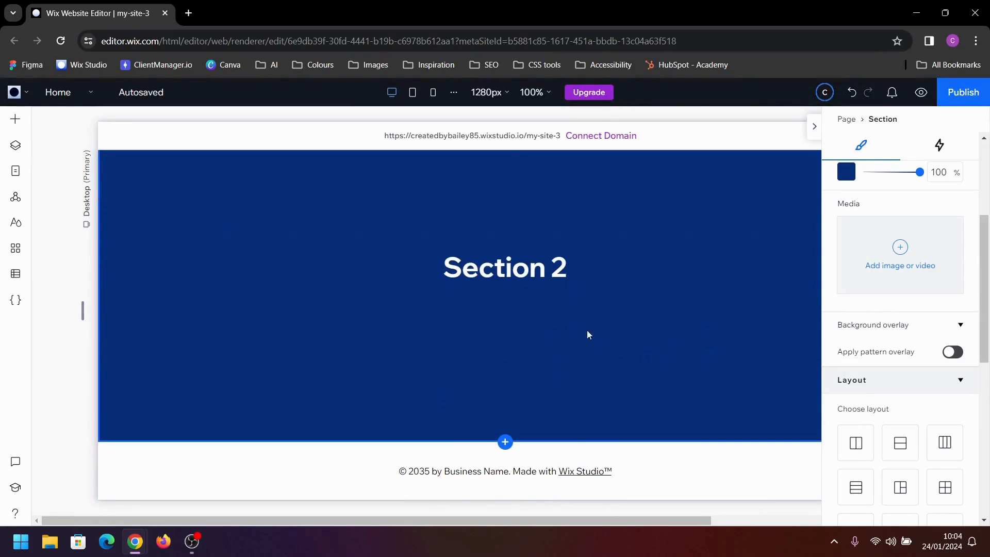
{"action": "left_click", "coordinate": [566, 260]}
{"action": "double_click", "coordinate": [562, 264]}
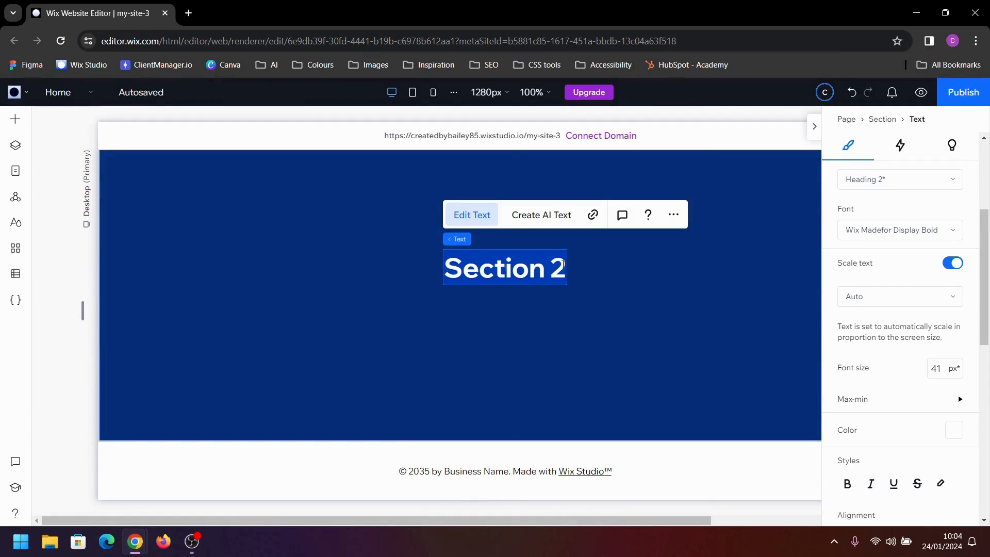
{"action": "left_click", "coordinate": [561, 264]}
{"action": "key", "text": "BackSpace"}
{"action": "key", "text": "BackSpace"}
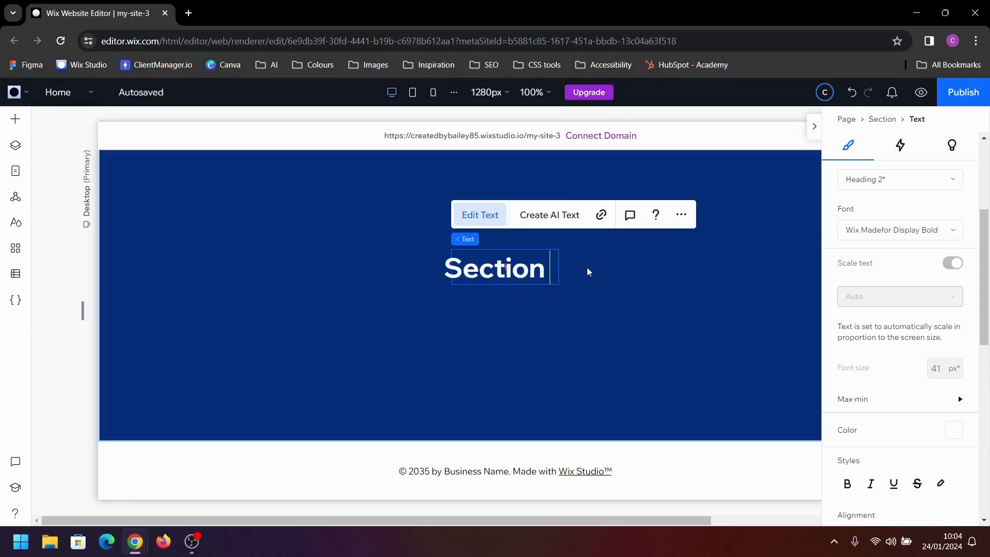
{"action": "type", "text": "3"}
Set the background color of the "Section 3" section to the darkest orange theme color, #C94001
{"action": "left_click", "coordinate": [670, 286]}
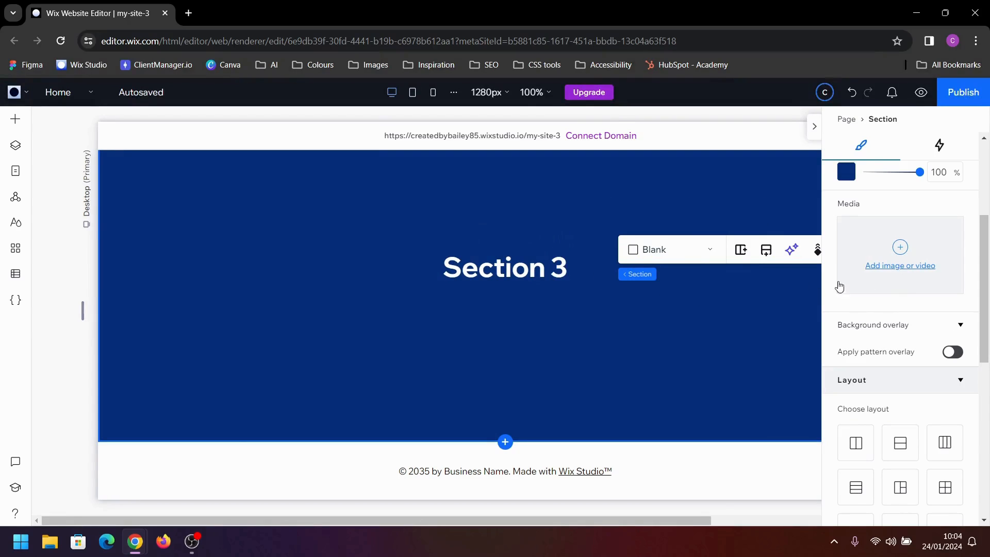
{"action": "left_click", "coordinate": [845, 175]}
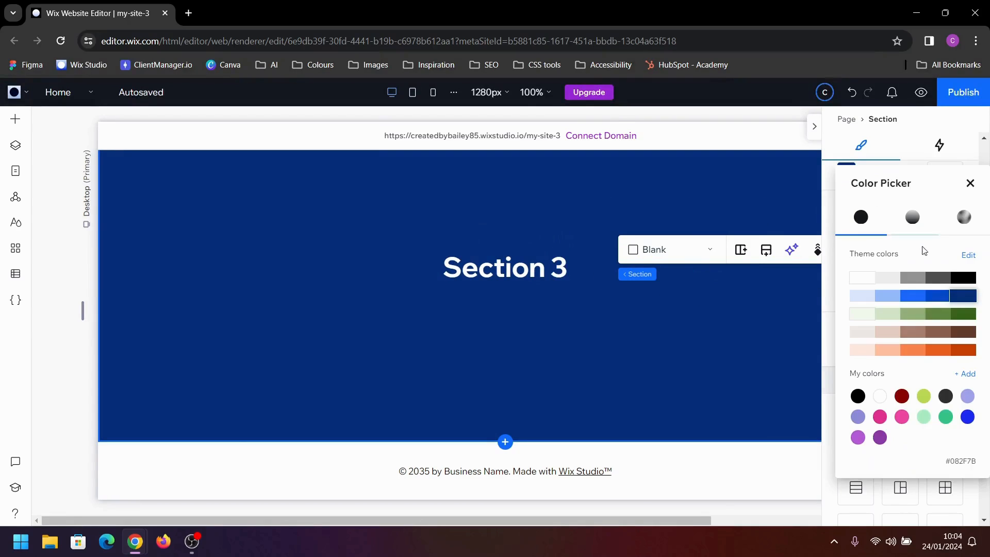
{"action": "left_click", "coordinate": [943, 350]}
{"action": "left_click", "coordinate": [958, 350]}
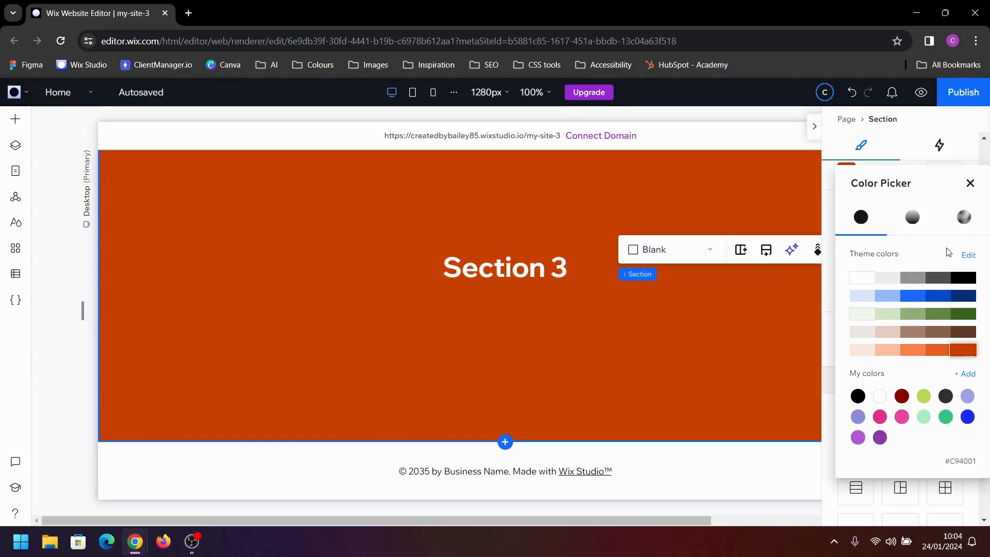
{"action": "left_click", "coordinate": [969, 184]}
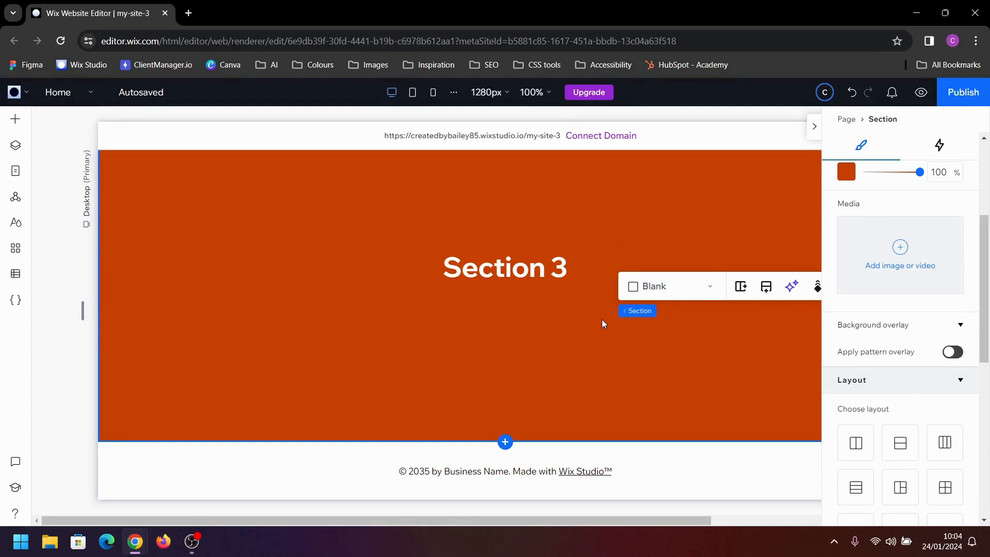
Set the background of the lower of the two orange sections to white, #FFFFFF
{"action": "scroll", "coordinate": [602, 320], "scroll_direction": "up", "scroll_amount": 3}
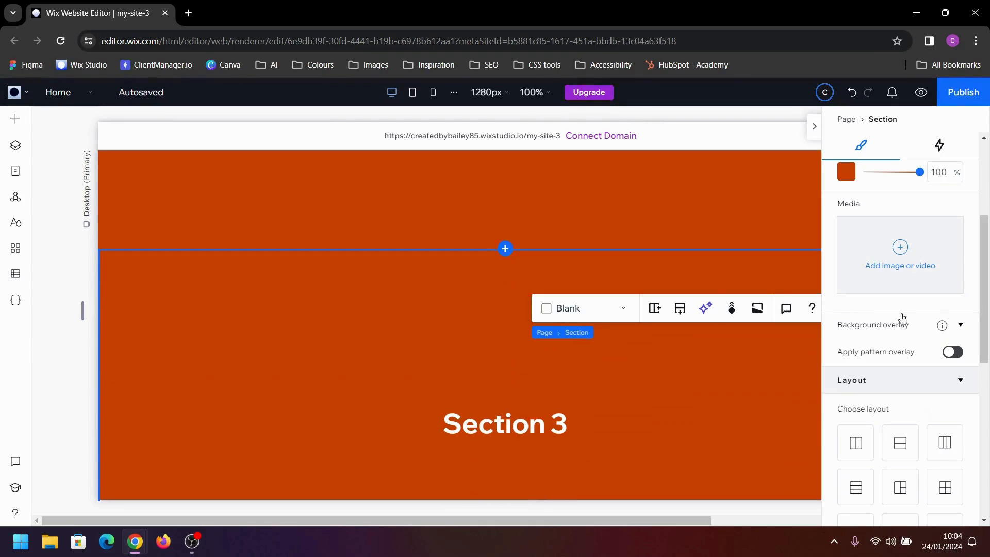
{"action": "scroll", "coordinate": [896, 322], "scroll_direction": "down", "scroll_amount": 2}
{"action": "scroll", "coordinate": [907, 283], "scroll_direction": "up", "scroll_amount": 3}
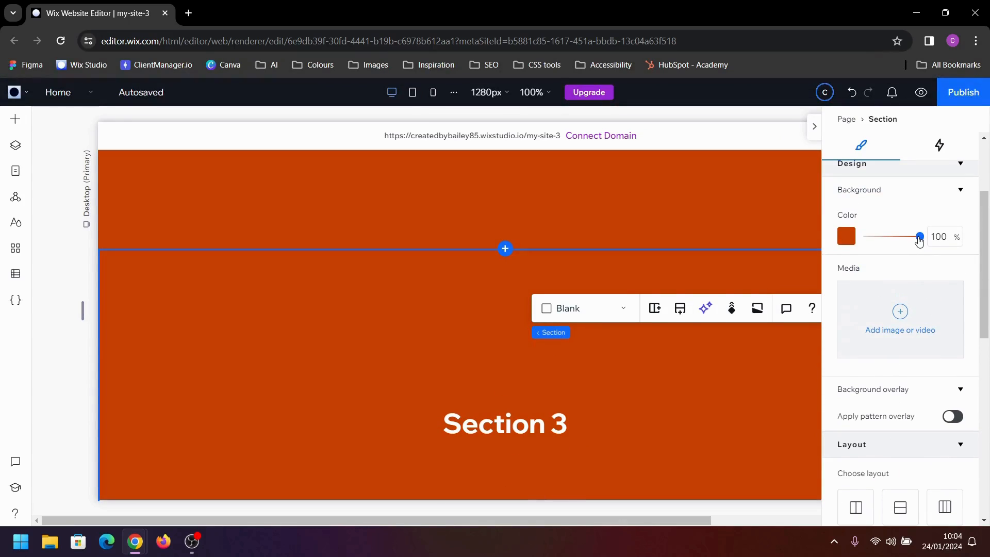
{"action": "left_click", "coordinate": [845, 236]}
{"action": "left_click", "coordinate": [860, 326]}
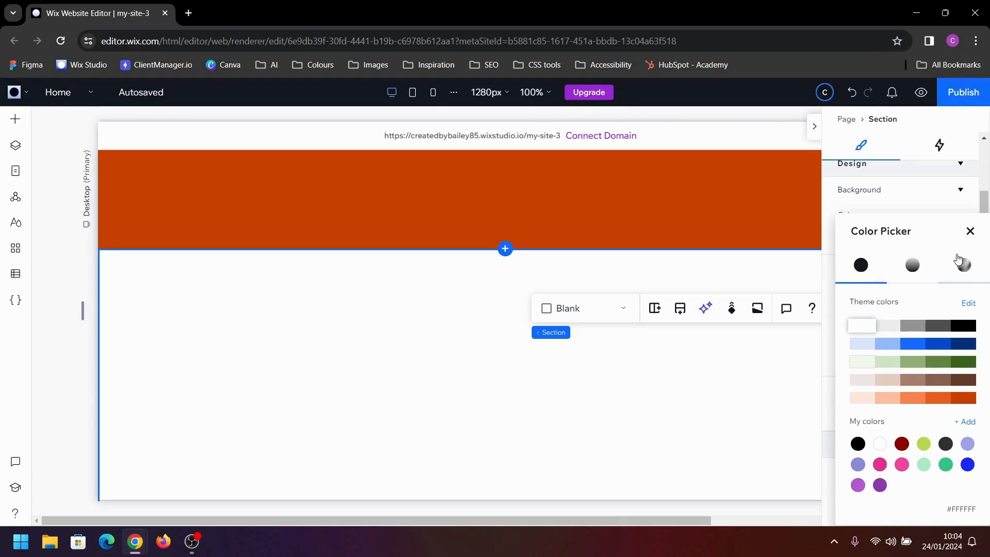
{"action": "left_click", "coordinate": [970, 231]}
Recolor the heading text in the last white section to the black theme color
{"action": "left_click", "coordinate": [525, 410]}
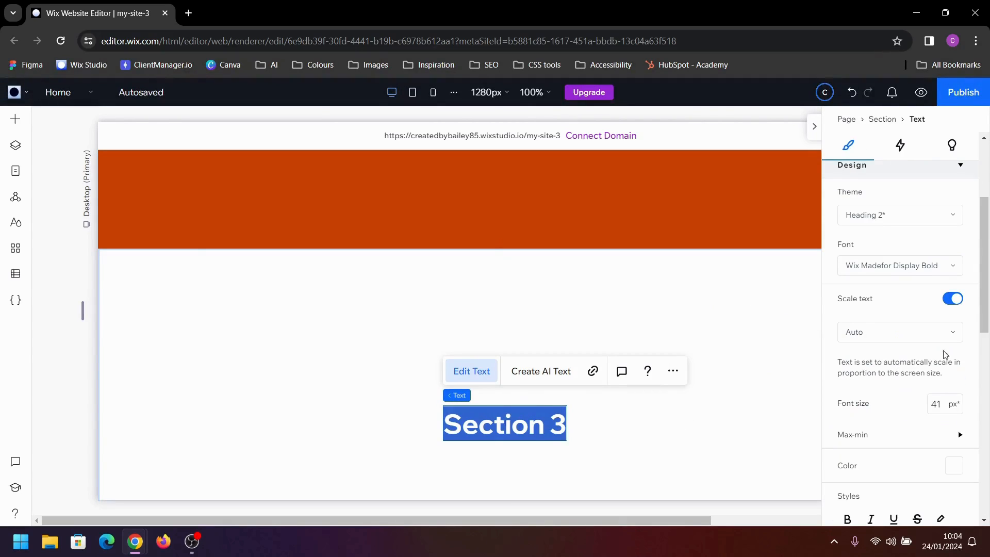
{"action": "scroll", "coordinate": [945, 355], "scroll_direction": "down", "scroll_amount": 3}
{"action": "left_click", "coordinate": [954, 337]}
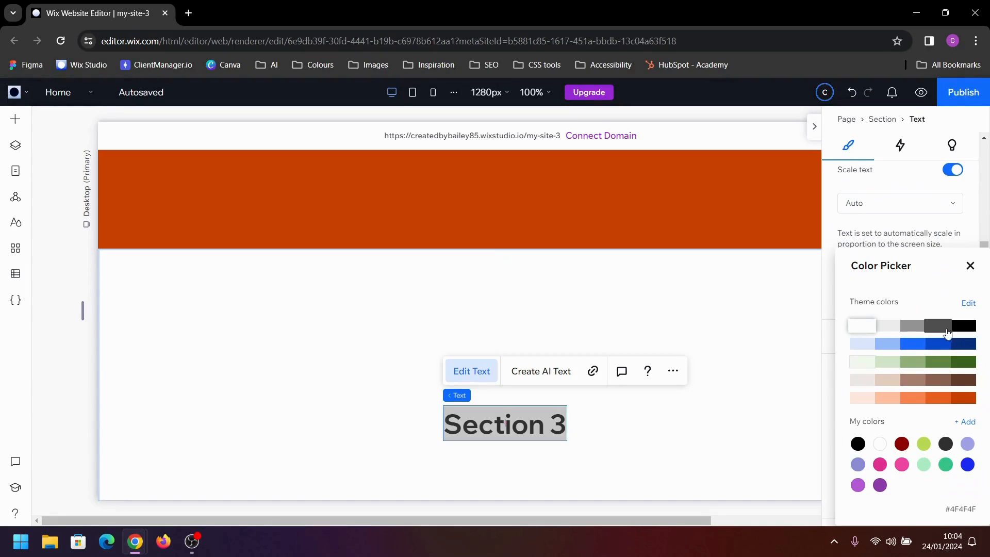
{"action": "left_click", "coordinate": [967, 330]}
Replace the heading text in the last white section with "S4 heading"
{"action": "left_click", "coordinate": [500, 410]}
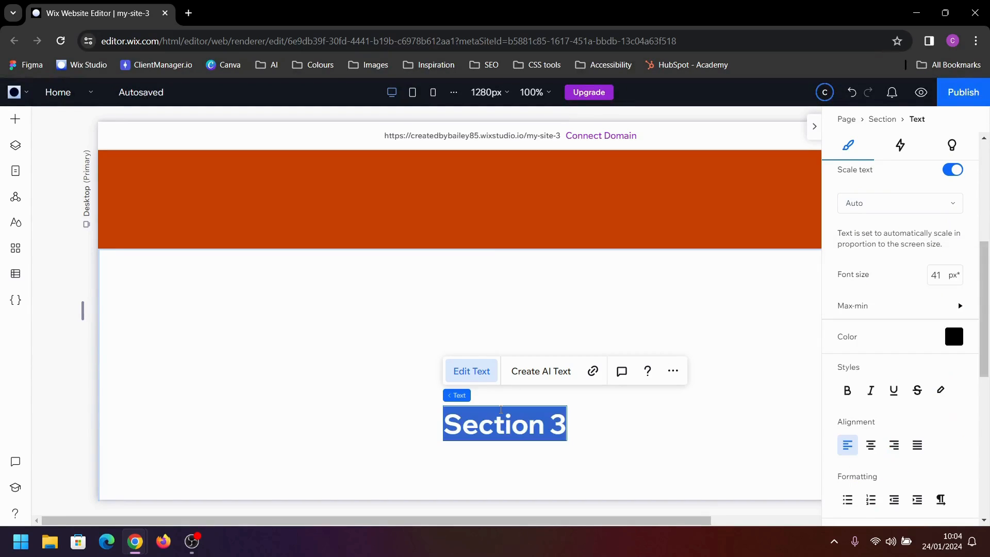
{"action": "type", "text": "S"}
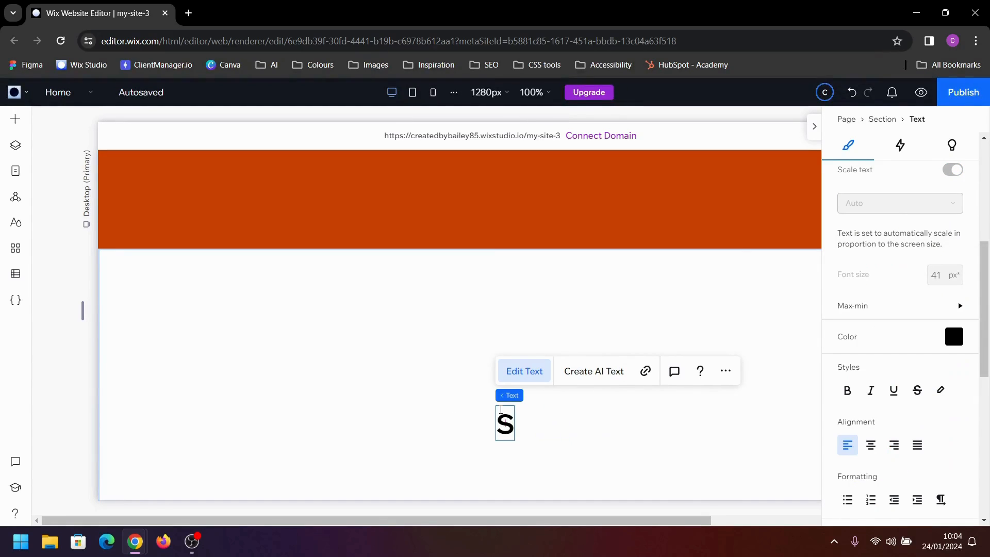
{"action": "type", "text": "4 heading"}
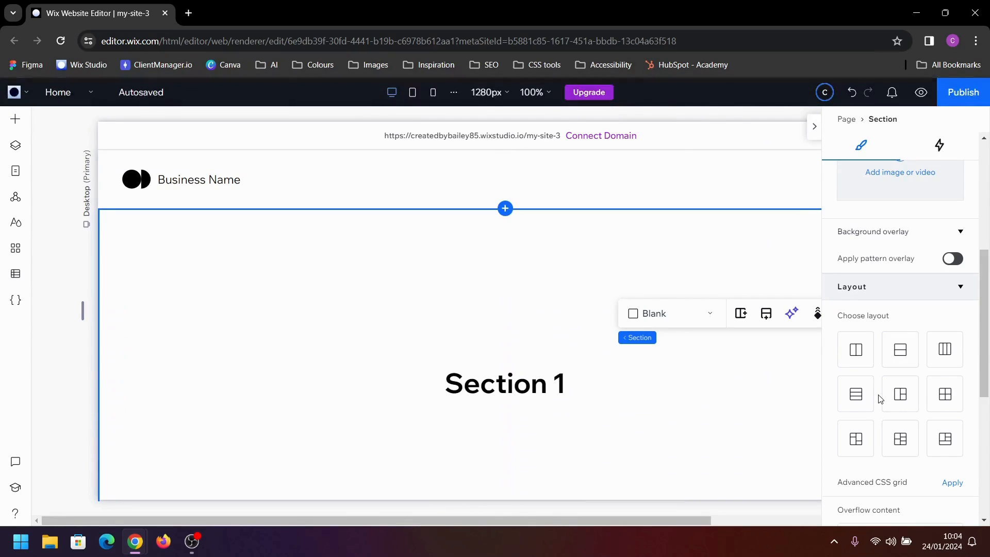
Enable an anchor on the section that holds the "Section 1" heading
{"action": "scroll", "coordinate": [922, 428], "scroll_direction": "down", "scroll_amount": 6}
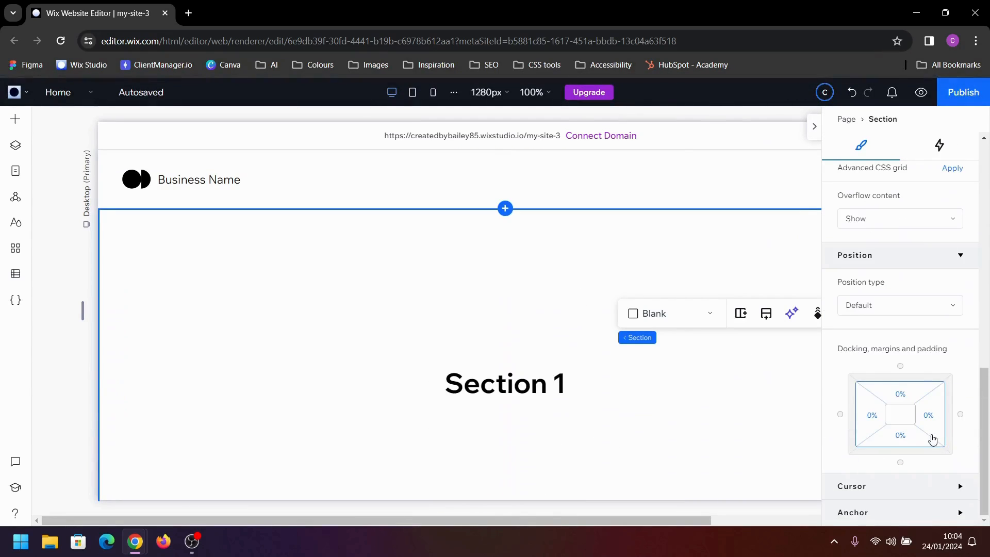
{"action": "left_click", "coordinate": [888, 522]}
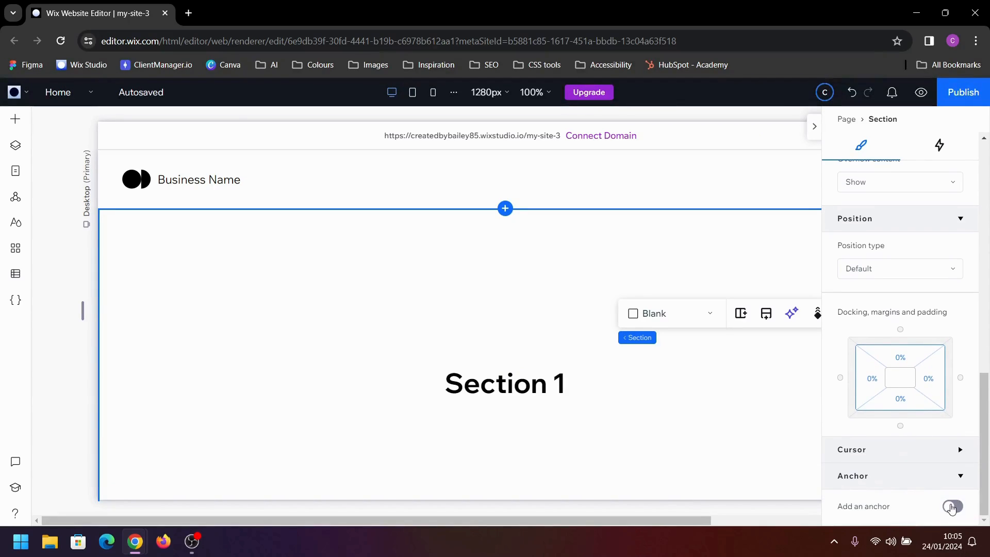
{"action": "left_click", "coordinate": [954, 506]}
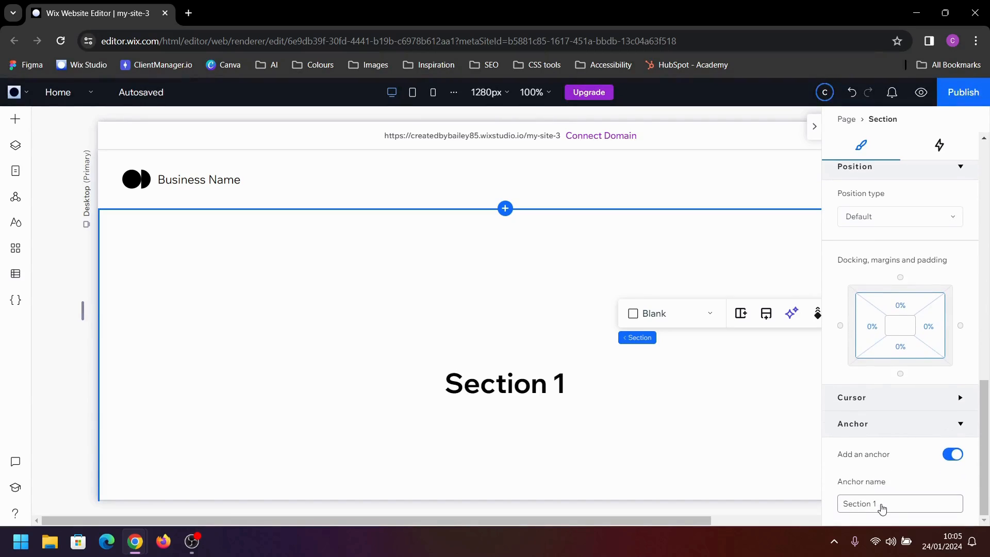
Enable an anchor on the dark blue section that holds the "Section 2" heading
{"action": "scroll", "coordinate": [674, 436], "scroll_direction": "down", "scroll_amount": 5}
{"action": "left_click", "coordinate": [691, 359]}
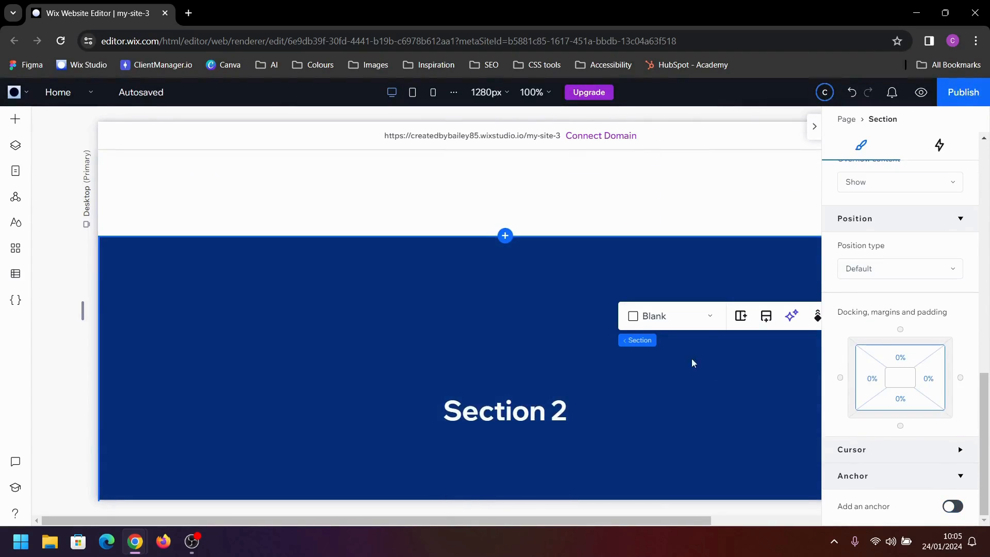
{"action": "left_click", "coordinate": [954, 507]}
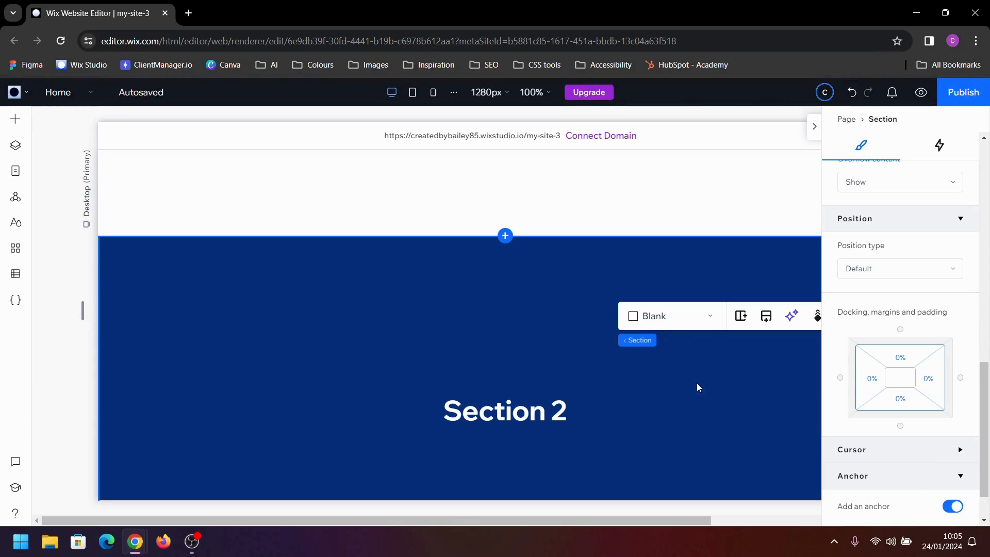
{"action": "scroll", "coordinate": [697, 383], "scroll_direction": "down", "scroll_amount": 3}
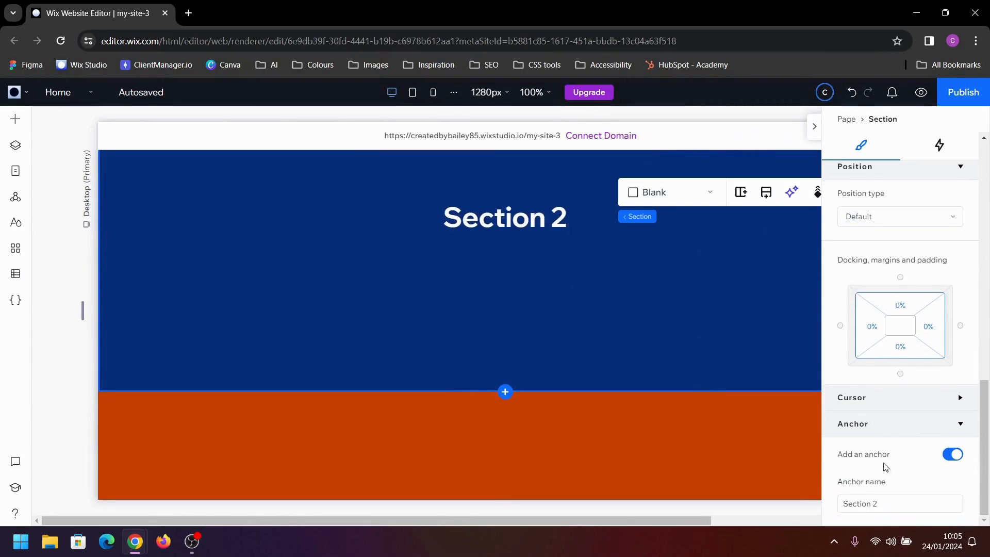
Enable an anchor on the orange section that holds the "Section 3" heading
{"action": "scroll", "coordinate": [715, 416], "scroll_direction": "down", "scroll_amount": 4}
{"action": "left_click", "coordinate": [682, 380]}
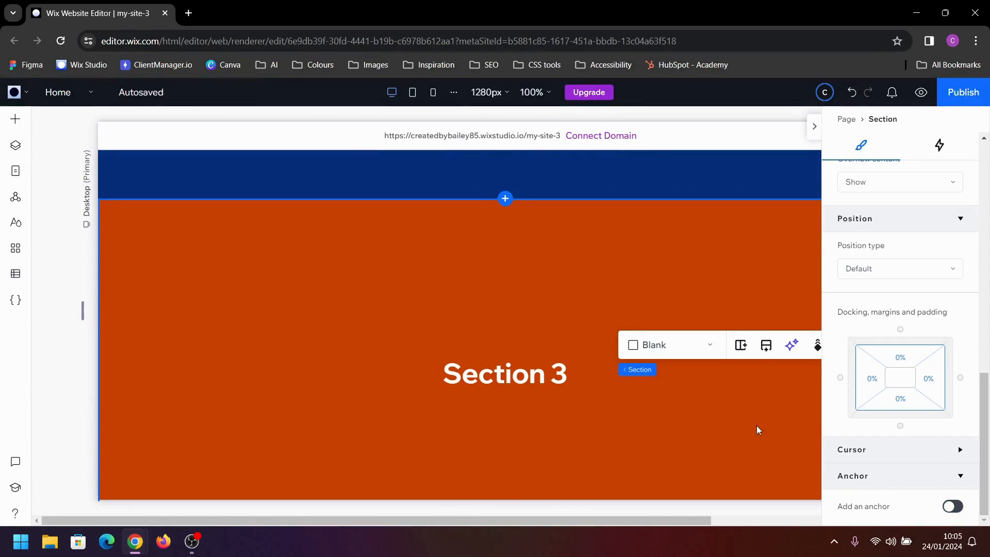
{"action": "scroll", "coordinate": [758, 430], "scroll_direction": "down", "scroll_amount": 2}
{"action": "left_click", "coordinate": [959, 506]}
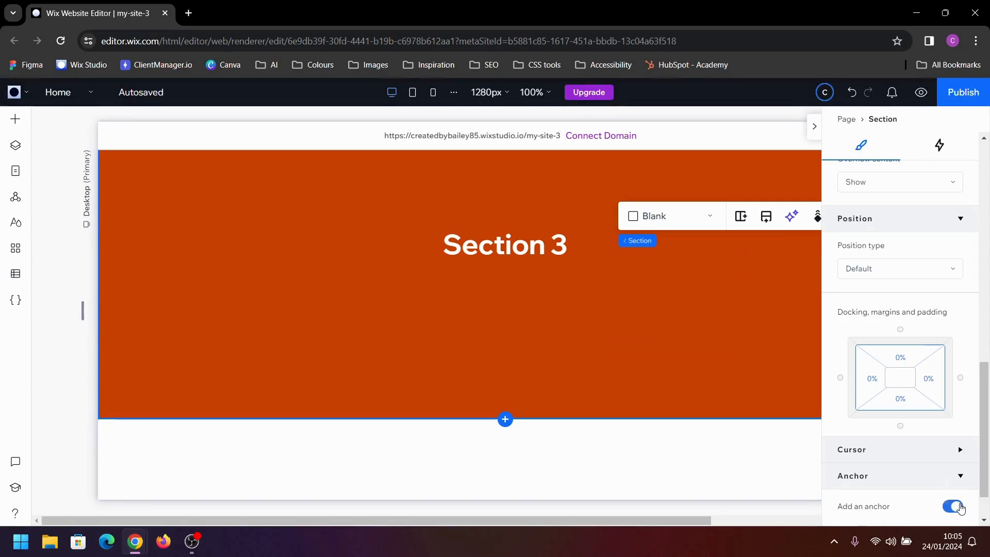
Enable an anchor on the "S4 heading" text element itself rather than on its section
{"action": "scroll", "coordinate": [672, 332], "scroll_direction": "down", "scroll_amount": 5}
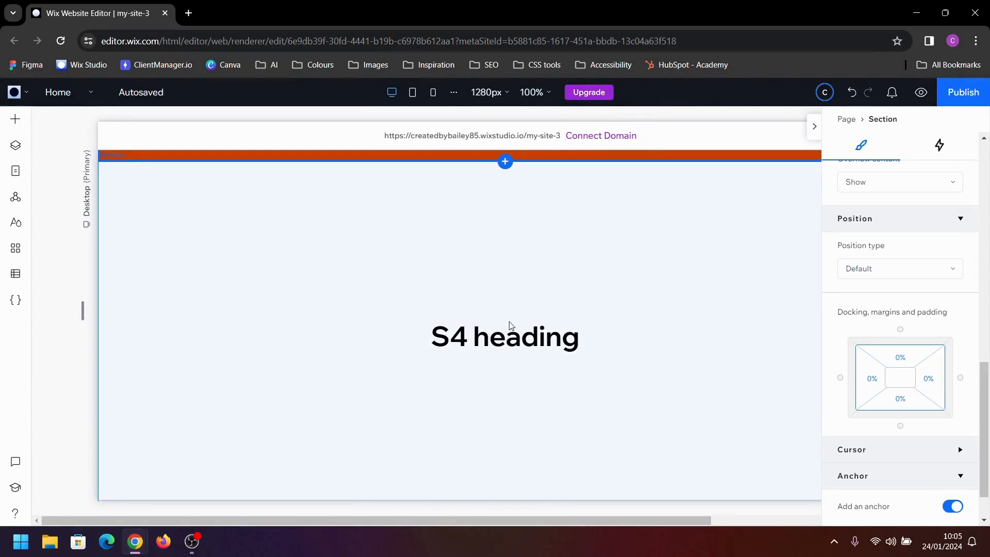
{"action": "left_click", "coordinate": [474, 334]}
{"action": "left_click", "coordinate": [475, 334]}
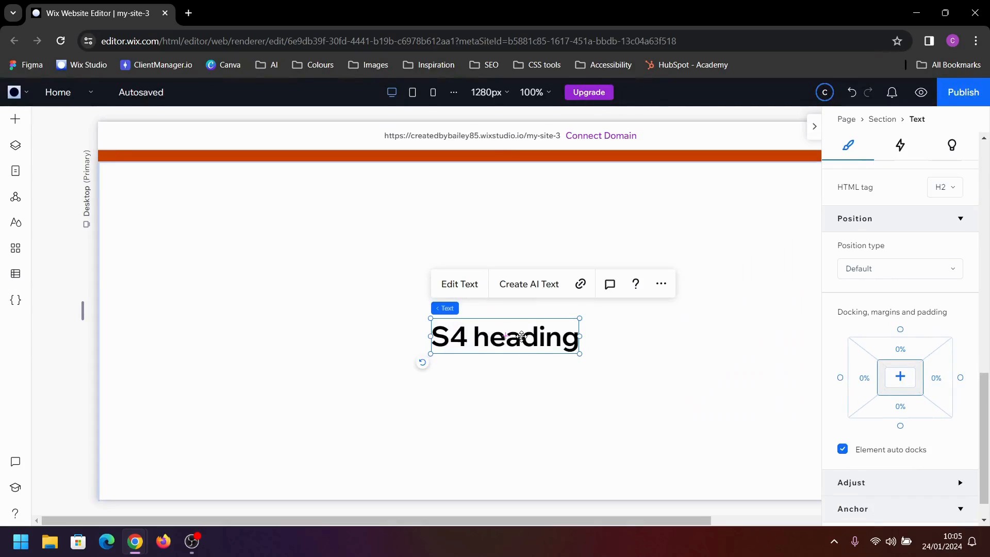
{"action": "scroll", "coordinate": [928, 454], "scroll_direction": "down", "scroll_amount": 1}
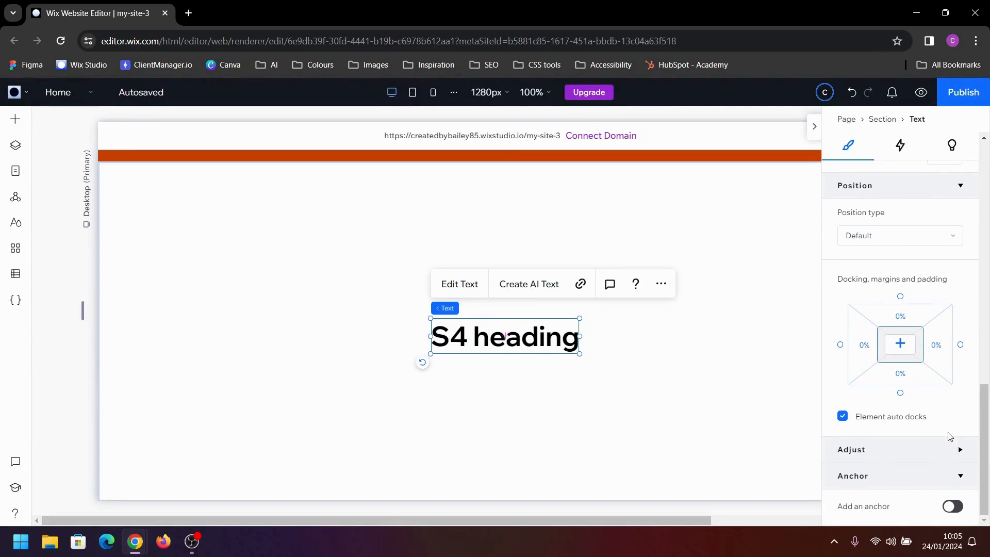
{"action": "left_click", "coordinate": [952, 506]}
{"action": "scroll", "coordinate": [892, 484], "scroll_direction": "down", "scroll_amount": 2}
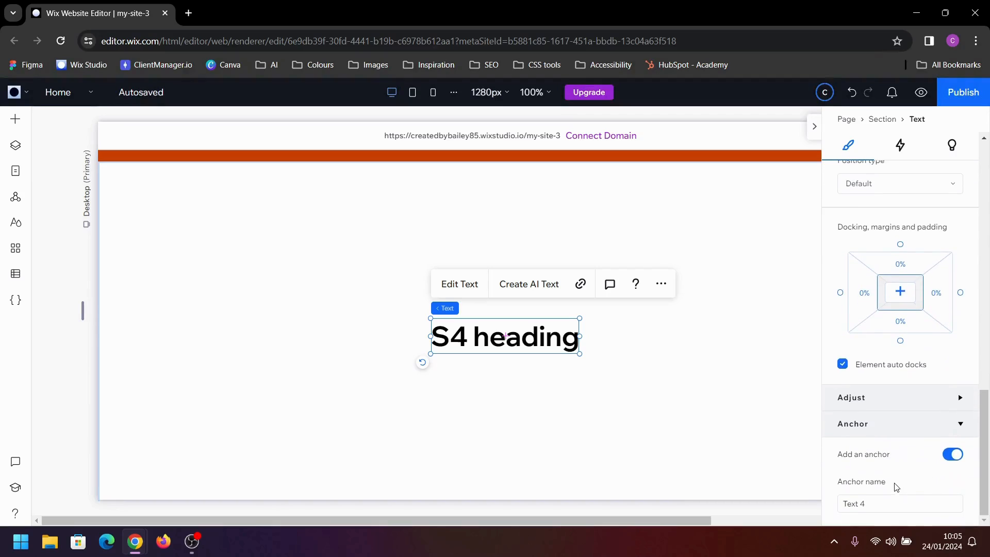
Replace the default anchor name of the "S4 heading" text with a custom name
{"action": "triple_click", "coordinate": [891, 504]}
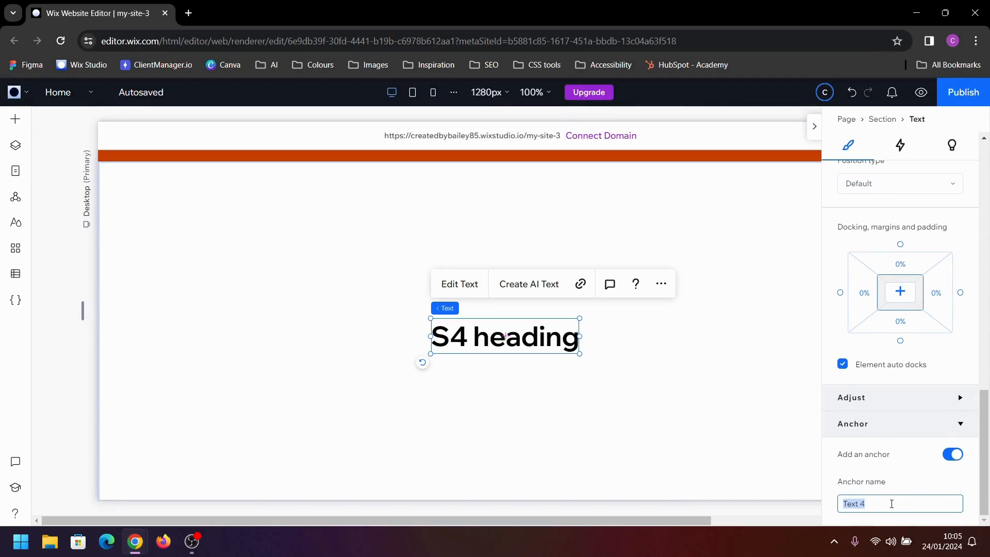
{"action": "key", "text": "BackSpace"}
{"action": "type", "text": "S4 heading"}
{"action": "left_click", "coordinate": [712, 325]}
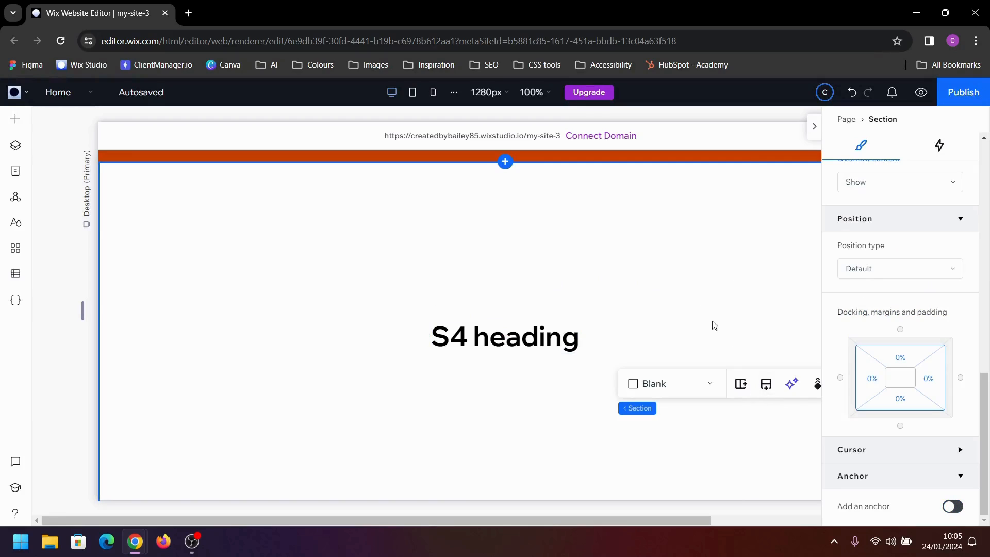
Add a container to the section that holds the "Section 1" heading, in the empty area beside the heading
{"action": "scroll", "coordinate": [659, 283], "scroll_direction": "up", "scroll_amount": 5}
{"action": "scroll", "coordinate": [660, 282], "scroll_direction": "up", "scroll_amount": 8}
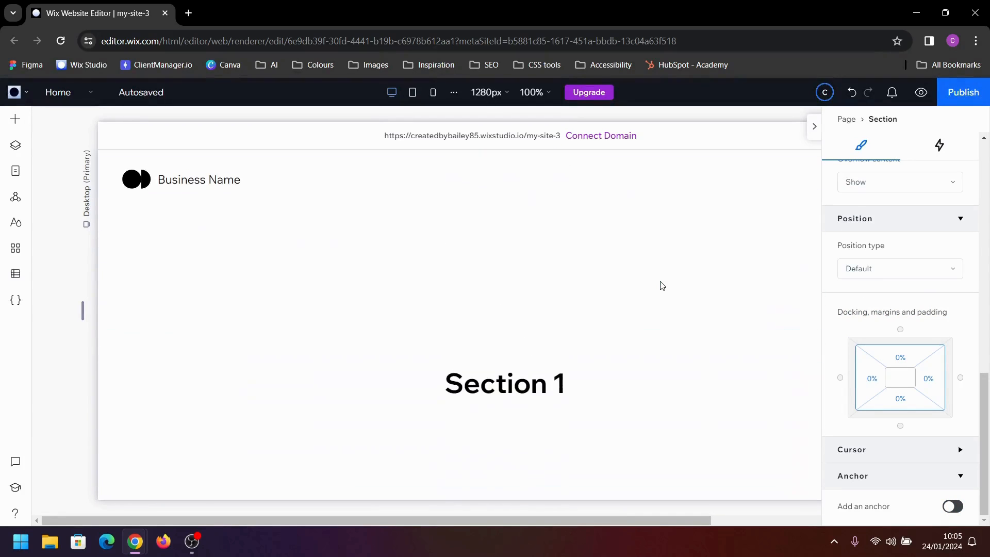
{"action": "left_click", "coordinate": [815, 126]}
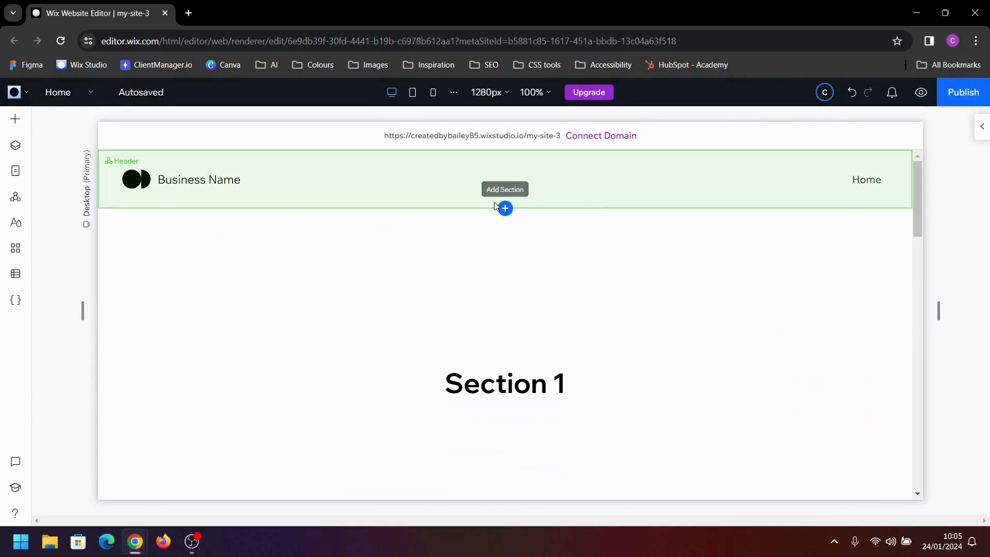
{"action": "left_click", "coordinate": [16, 119]}
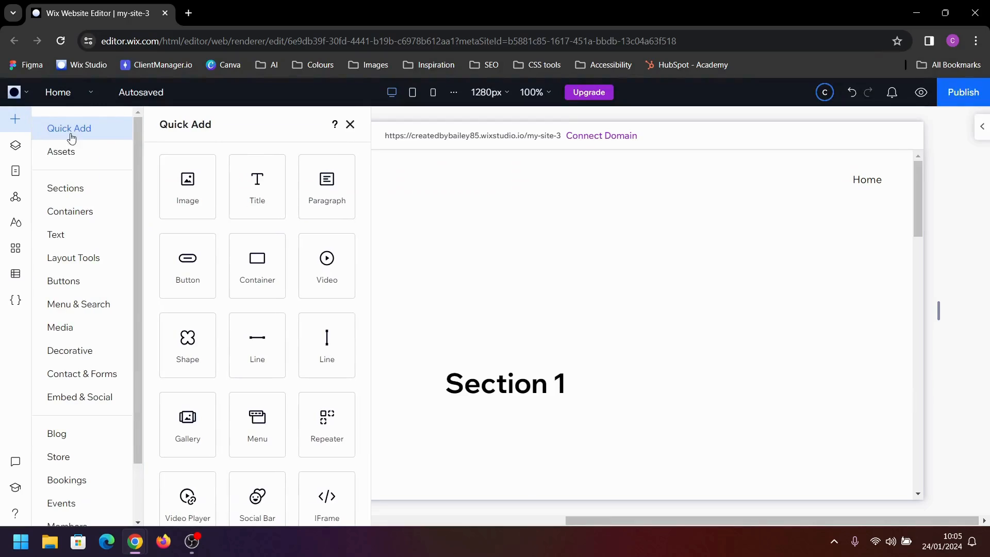
{"action": "left_click_drag", "start_coordinate": [257, 265], "coordinate": [215, 296]}
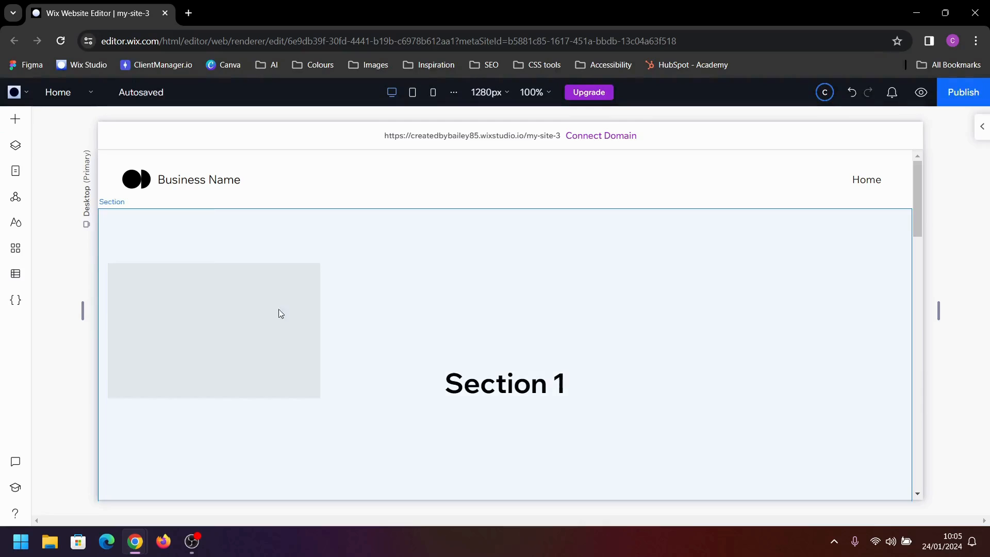
Align the new container to the left and top edges of its section
{"action": "left_click", "coordinate": [981, 126]}
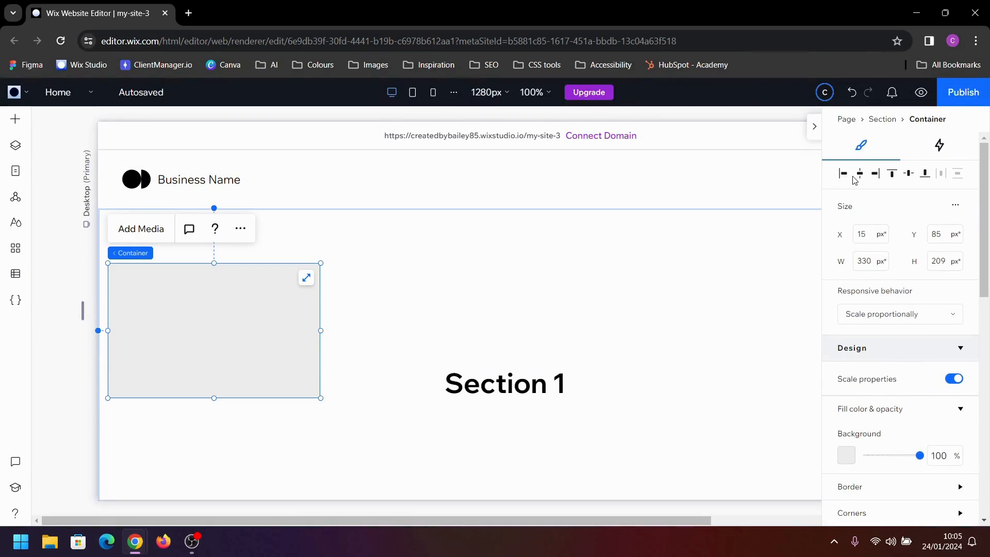
{"action": "left_click", "coordinate": [843, 176]}
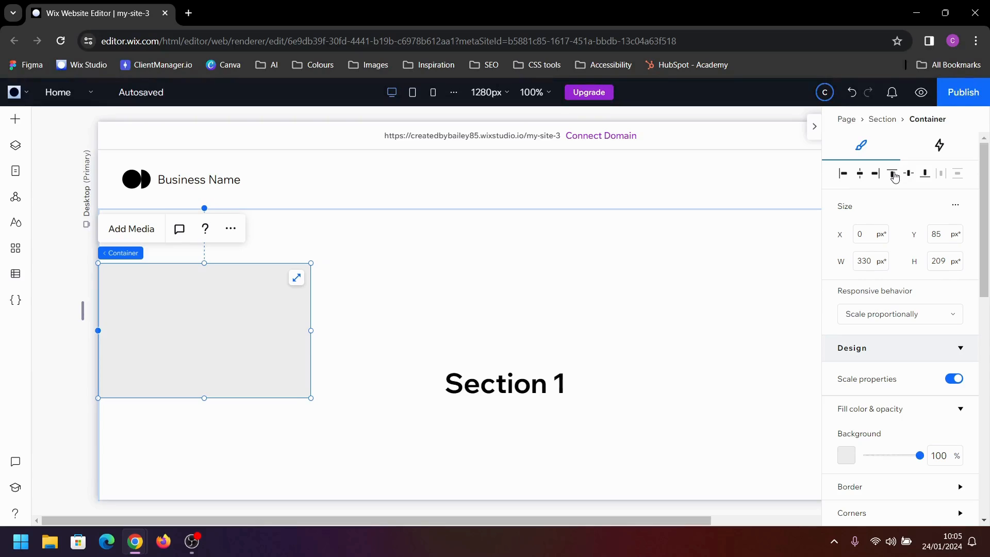
{"action": "left_click", "coordinate": [892, 174]}
Set the container's width to 15% and its height to 100vh
{"action": "left_click", "coordinate": [956, 208]}
{"action": "left_click", "coordinate": [924, 214]}
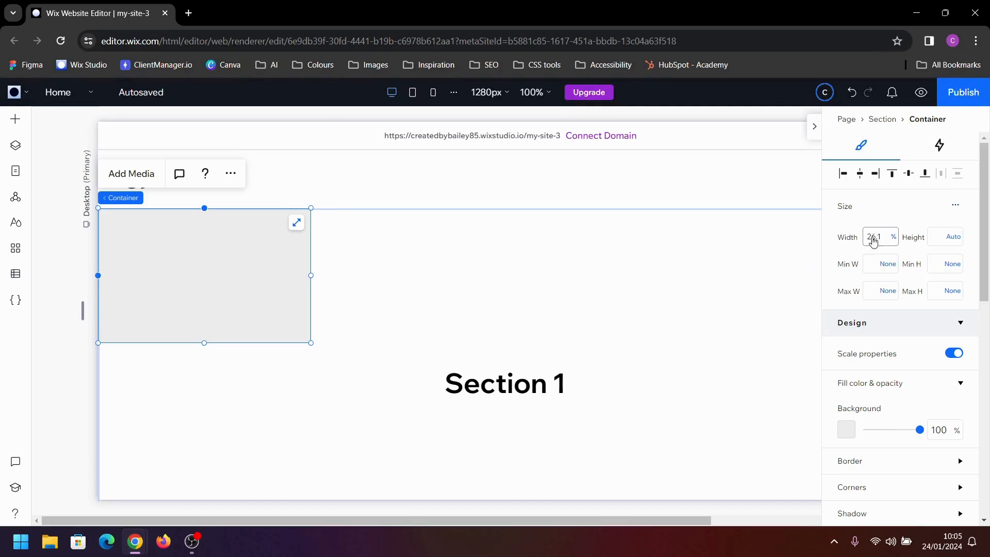
{"action": "left_click", "coordinate": [874, 237]}
{"action": "key", "text": "Return"}
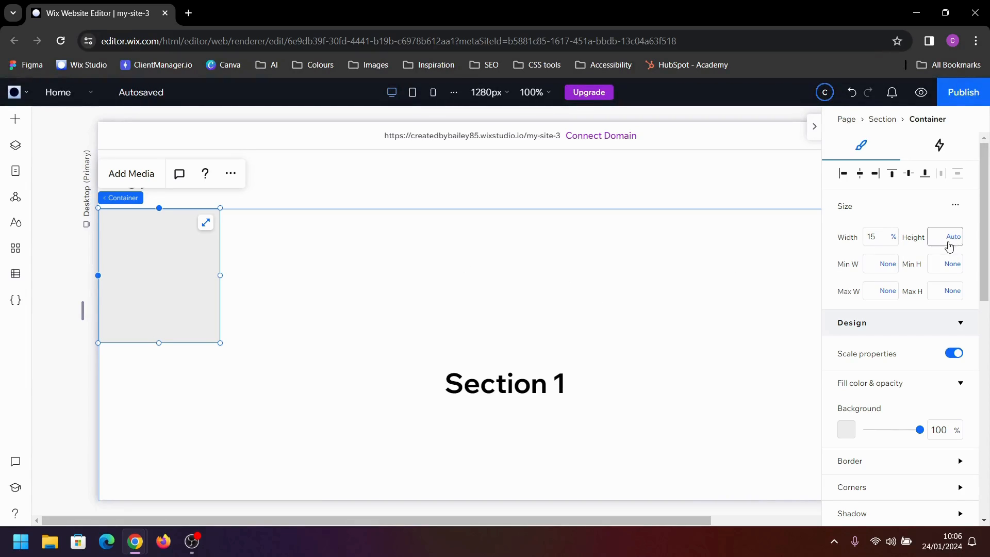
{"action": "left_click", "coordinate": [933, 238]}
{"action": "type", "text": "100vh"}
{"action": "key", "text": "Return"}
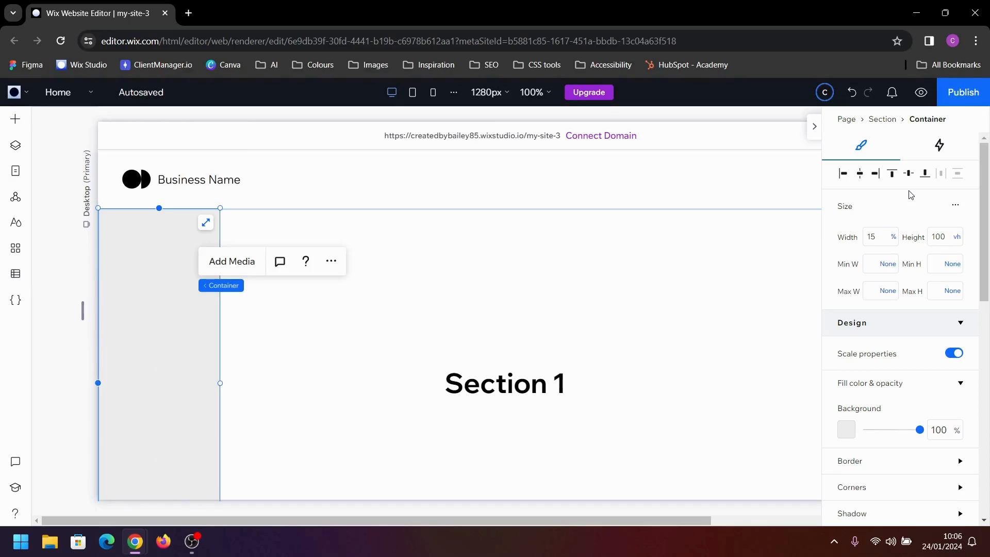
Add a vector shape to the container and swap it for logo 1.svg, uploaded from the computer together with four icon files
{"action": "left_click", "coordinate": [11, 123]}
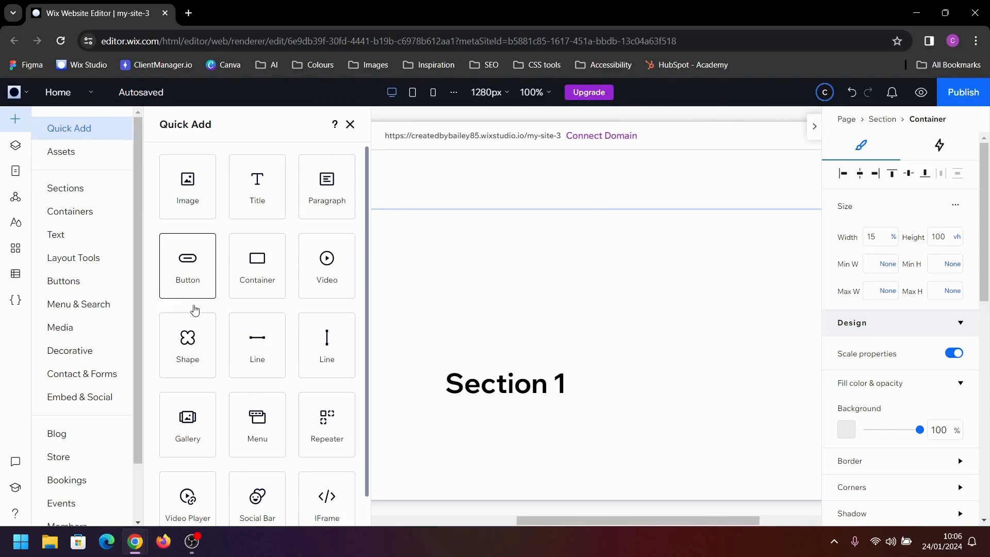
{"action": "left_click_drag", "start_coordinate": [268, 344], "coordinate": [155, 261]}
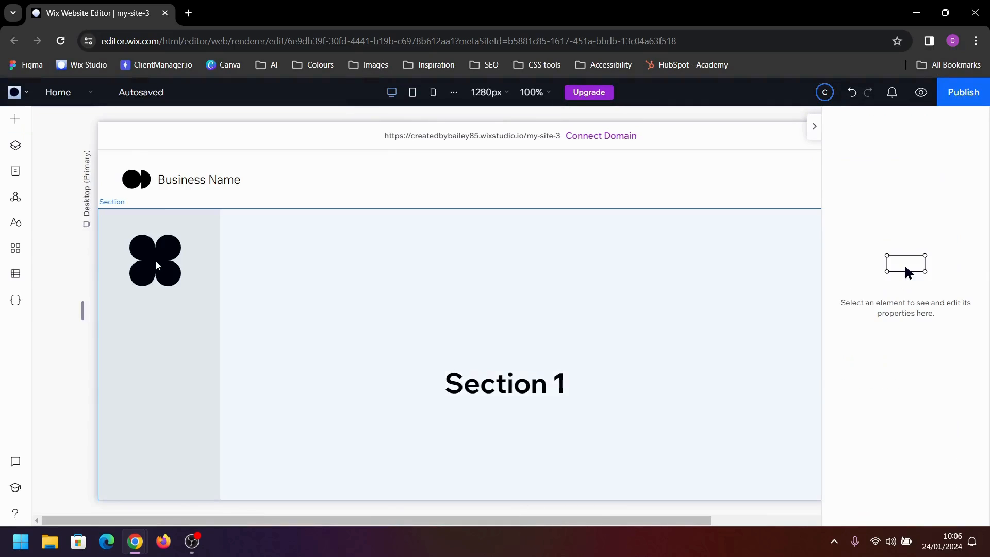
{"action": "left_click", "coordinate": [158, 268]}
{"action": "left_click", "coordinate": [179, 205]}
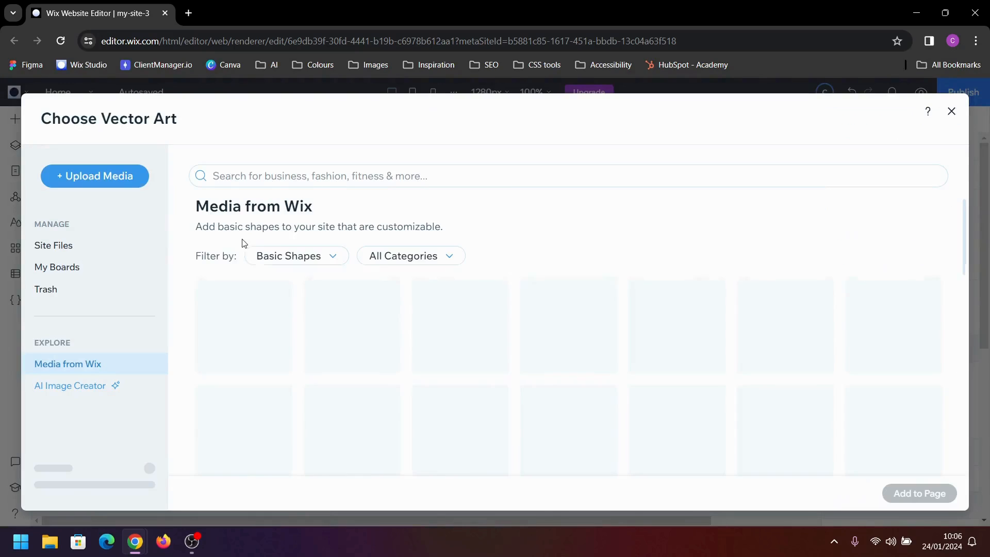
{"action": "left_click", "coordinate": [72, 246]}
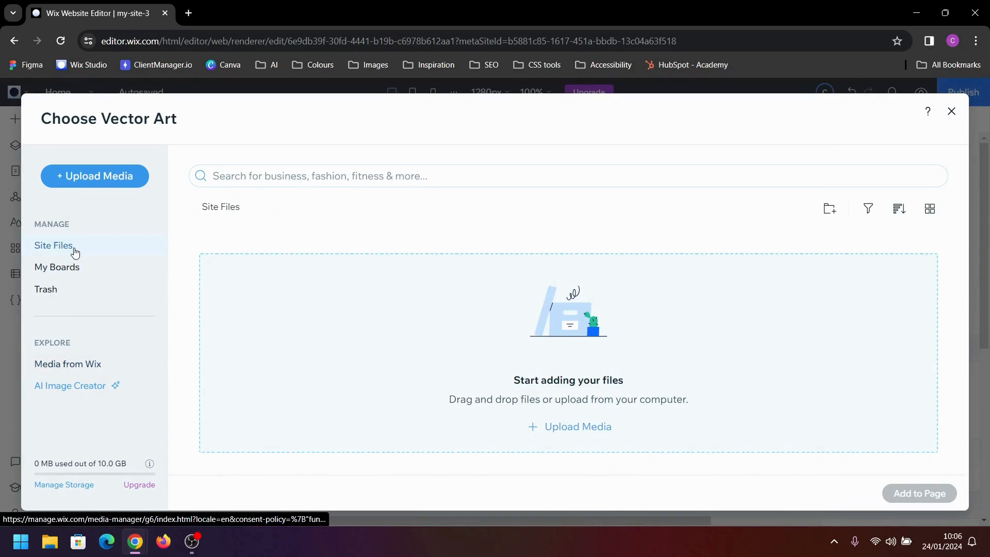
{"action": "left_click", "coordinate": [586, 429]}
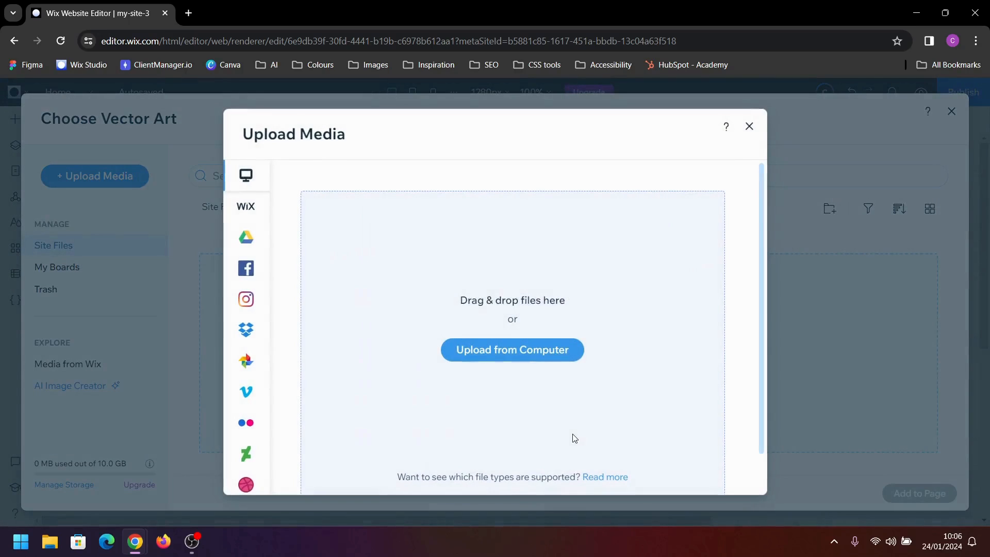
{"action": "left_click", "coordinate": [547, 352]}
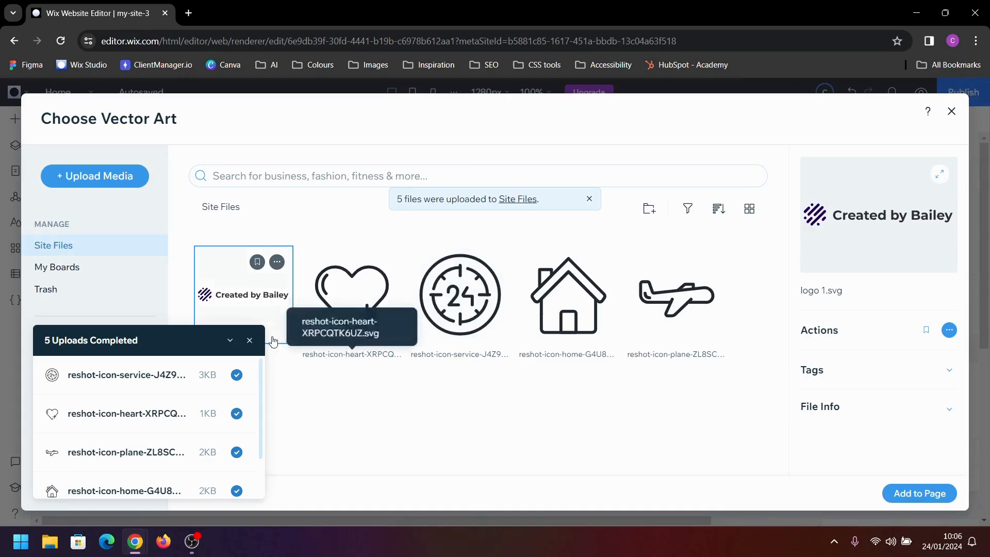
{"action": "left_click", "coordinate": [924, 492]}
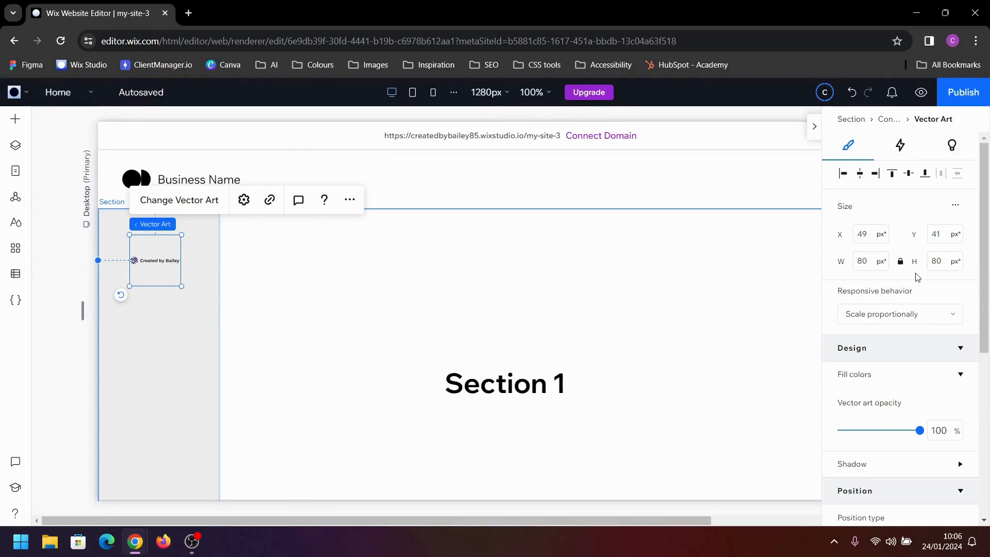
Stretch the logo across the container and set its width to 100%
{"action": "left_click", "coordinate": [955, 204]}
{"action": "left_click", "coordinate": [923, 214]}
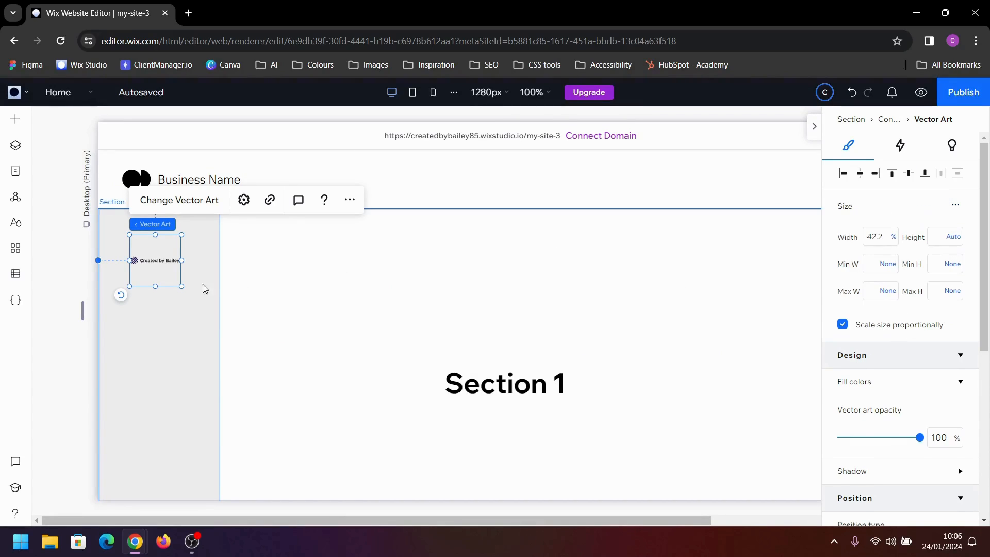
{"action": "left_click_drag", "start_coordinate": [156, 286], "coordinate": [216, 273]}
{"action": "left_click_drag", "start_coordinate": [135, 266], "coordinate": [102, 280]}
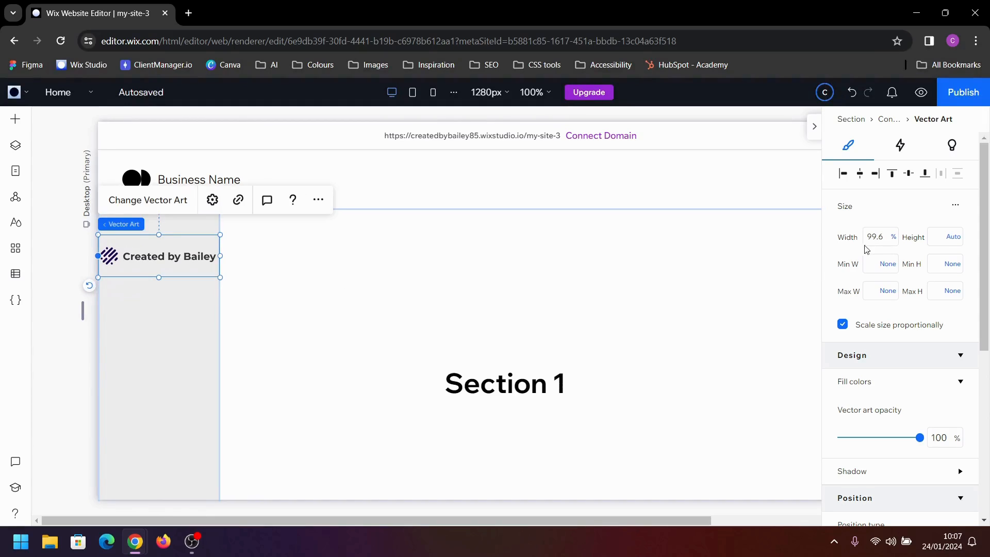
{"action": "left_click", "coordinate": [883, 238]}
{"action": "type", "text": "100"}
{"action": "key", "text": "Return"}
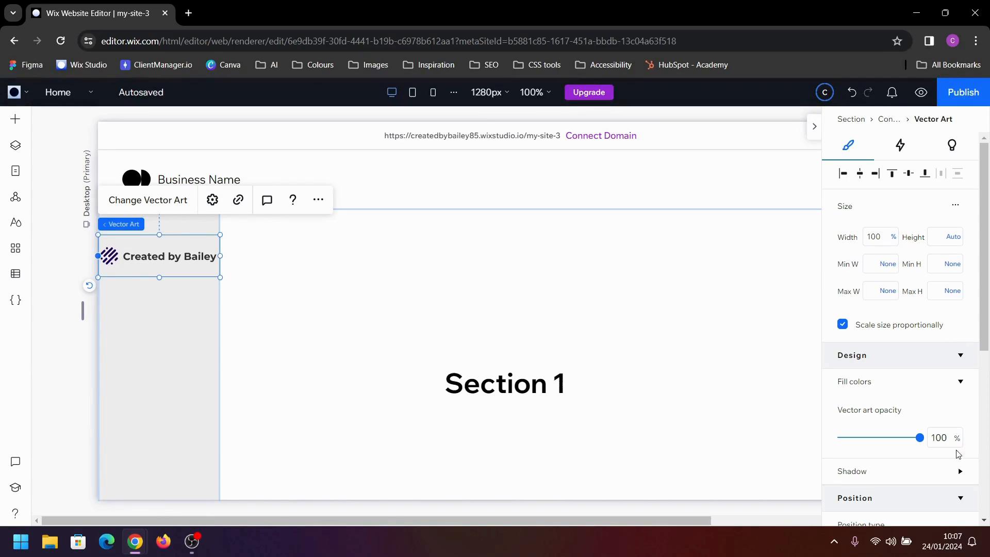
Set the container's padding to 40 px at the top and 16 px on the right and left
{"action": "scroll", "coordinate": [906, 426], "scroll_direction": "down", "scroll_amount": 2}
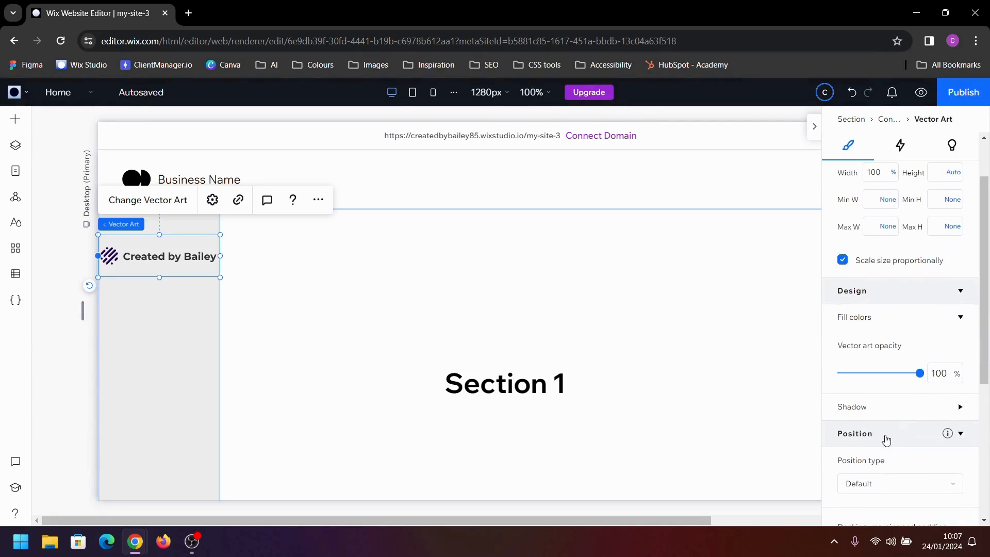
{"action": "left_click", "coordinate": [182, 358]}
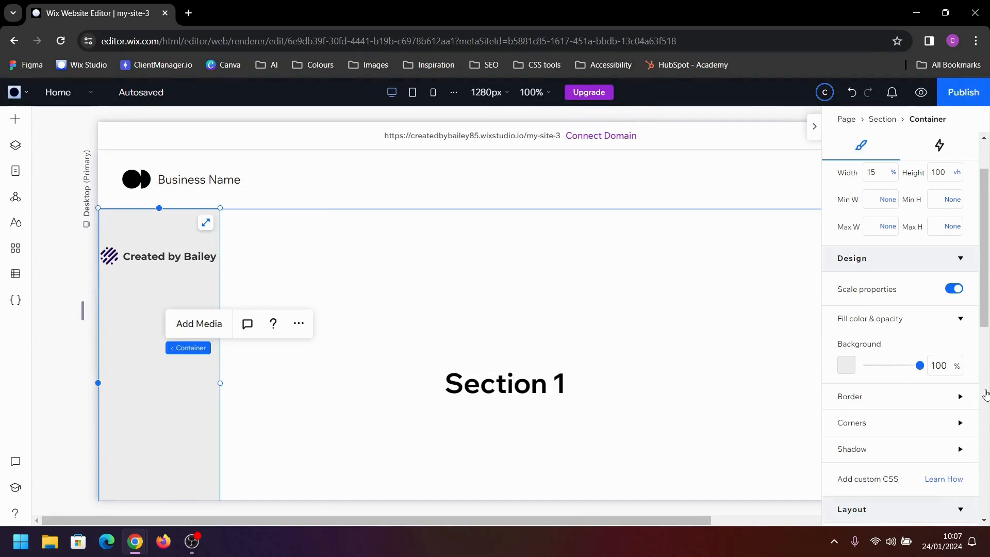
{"action": "scroll", "coordinate": [897, 436], "scroll_direction": "down", "scroll_amount": 10}
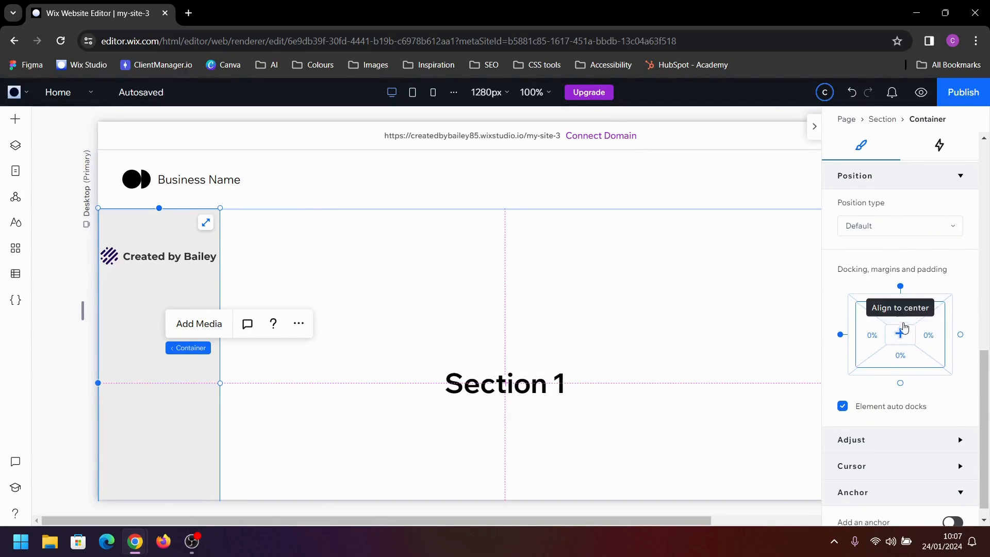
{"action": "left_click", "coordinate": [923, 312]}
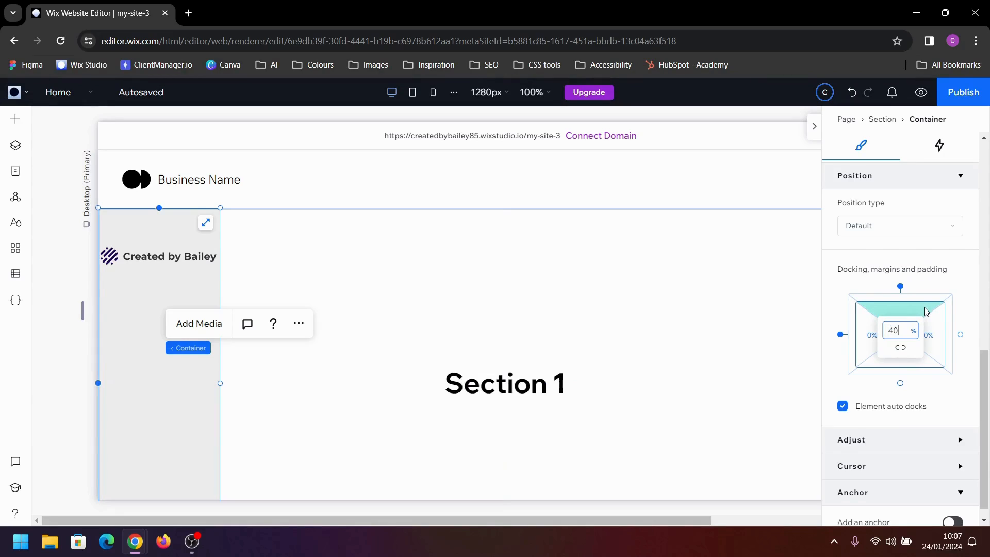
{"action": "type", "text": "40px"}
{"action": "key", "text": "Tab"}
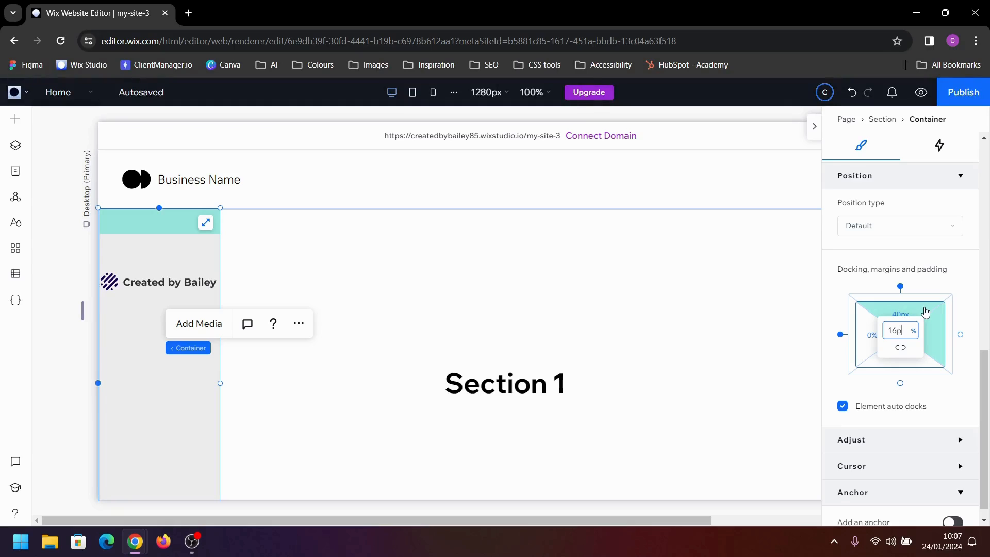
{"action": "type", "text": "16px"}
{"action": "key", "text": "Tab"}
{"action": "type", "text": "16"}
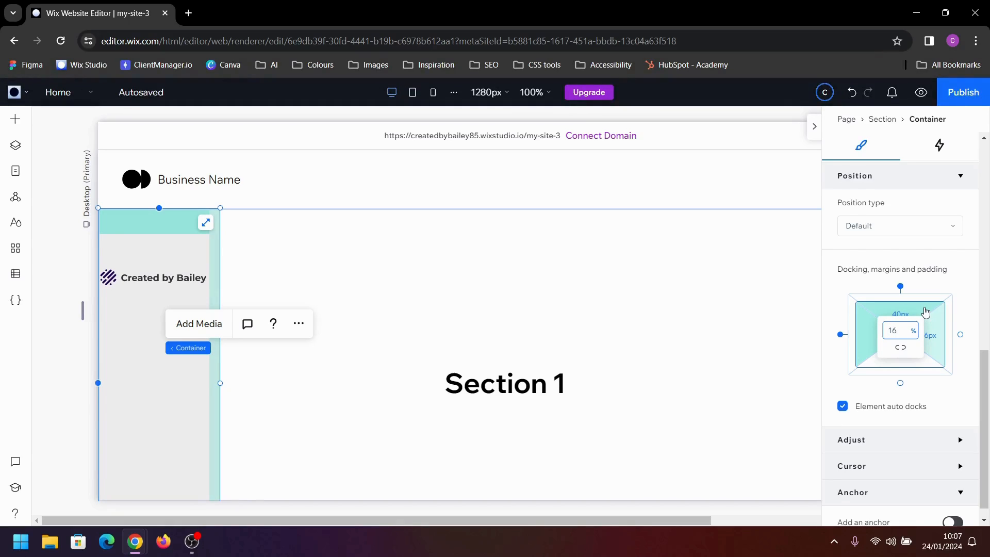
{"action": "key", "text": "Return"}
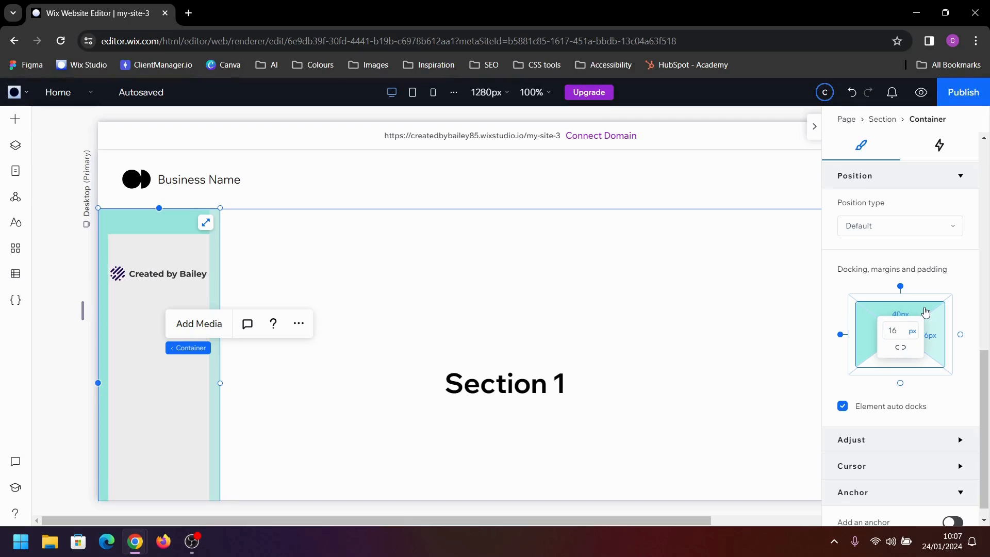
Align the logo to the top of the container's padded area, and reselect the container
{"action": "left_click", "coordinate": [165, 273]}
{"action": "scroll", "coordinate": [902, 212], "scroll_direction": "up", "scroll_amount": 6}
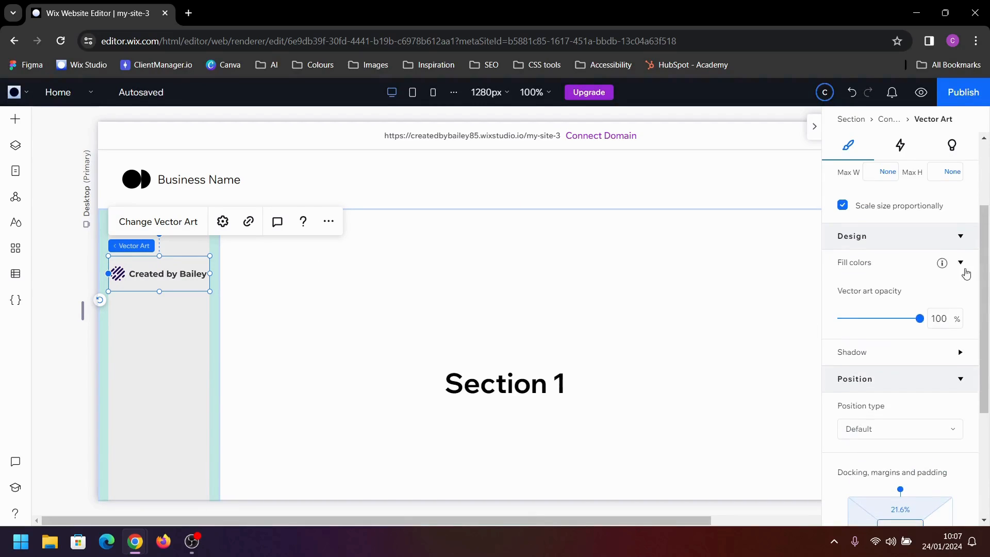
{"action": "left_click", "coordinate": [893, 179]}
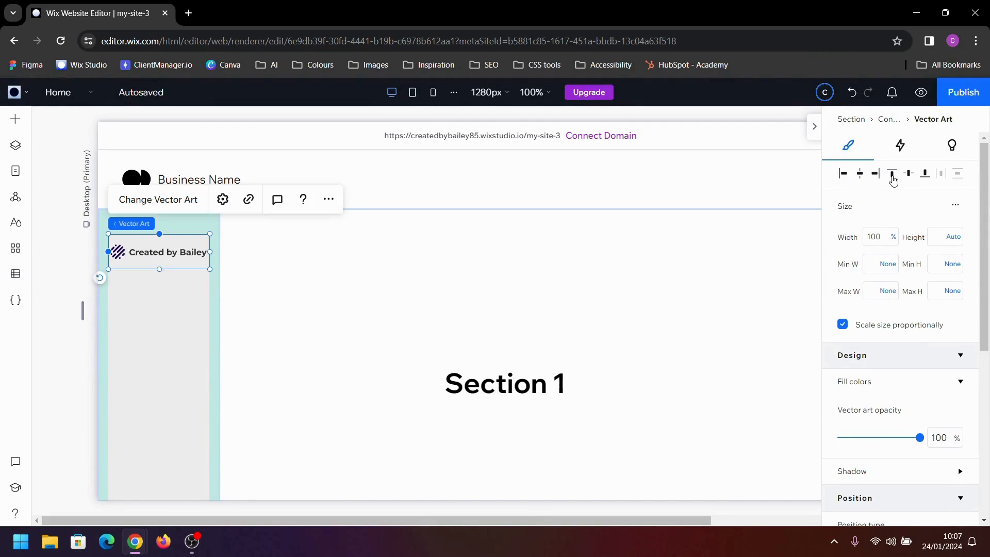
{"action": "left_click", "coordinate": [171, 299]}
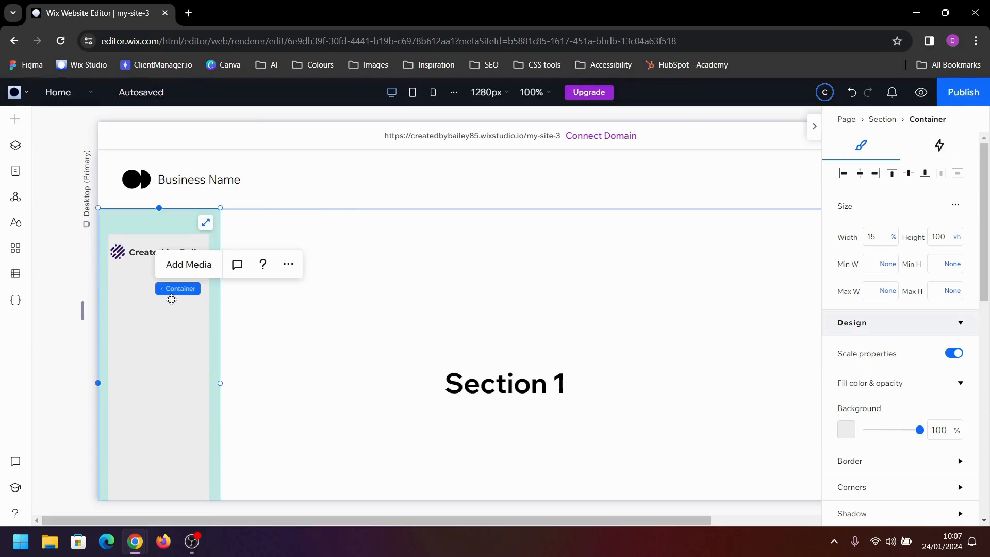
Reduce the height of the logo's bounding box slightly from its lower edge and reselect the container
{"action": "left_click", "coordinate": [140, 255]}
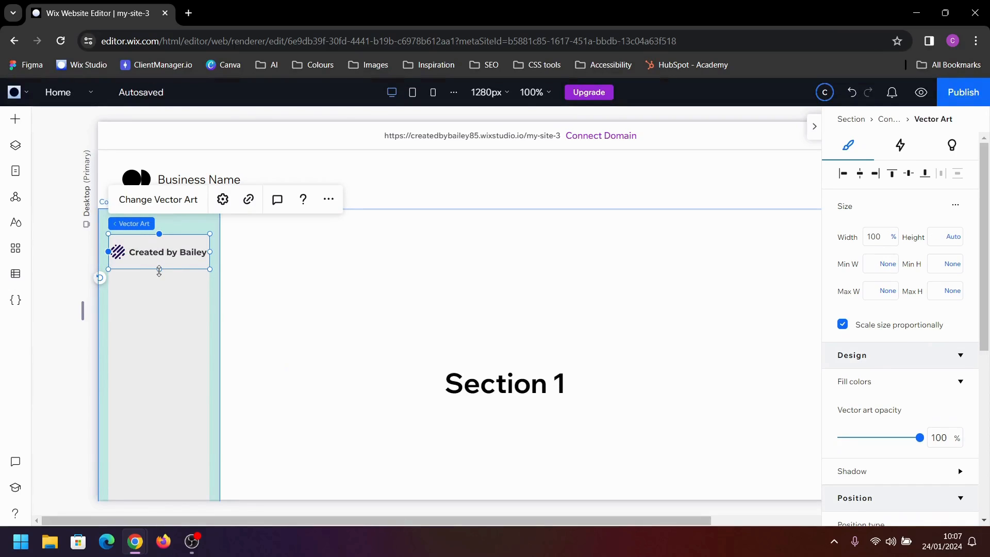
{"action": "left_click_drag", "start_coordinate": [156, 269], "coordinate": [156, 265]}
{"action": "left_click", "coordinate": [159, 301]}
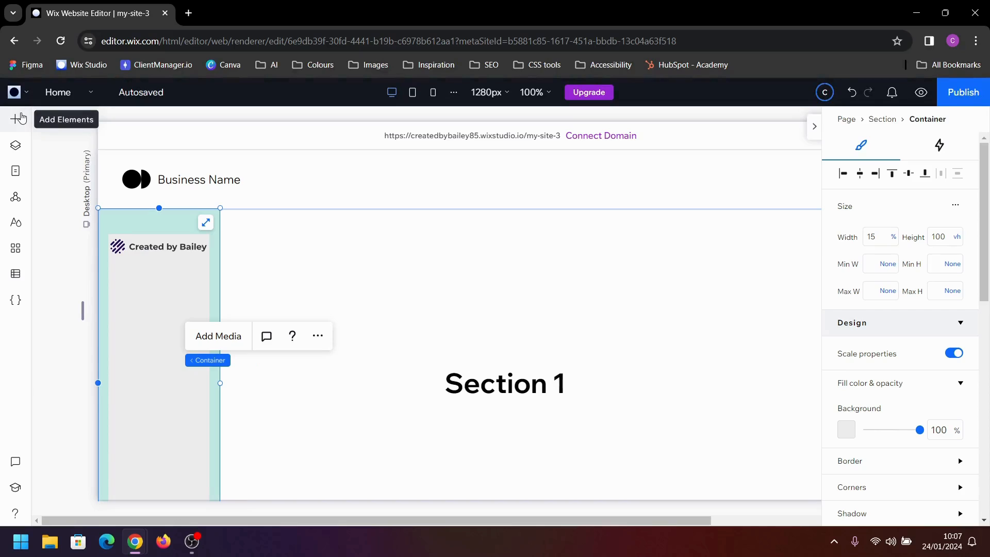
Add a text-only anchor menu to the side container below the logo
{"action": "left_click", "coordinate": [20, 119]}
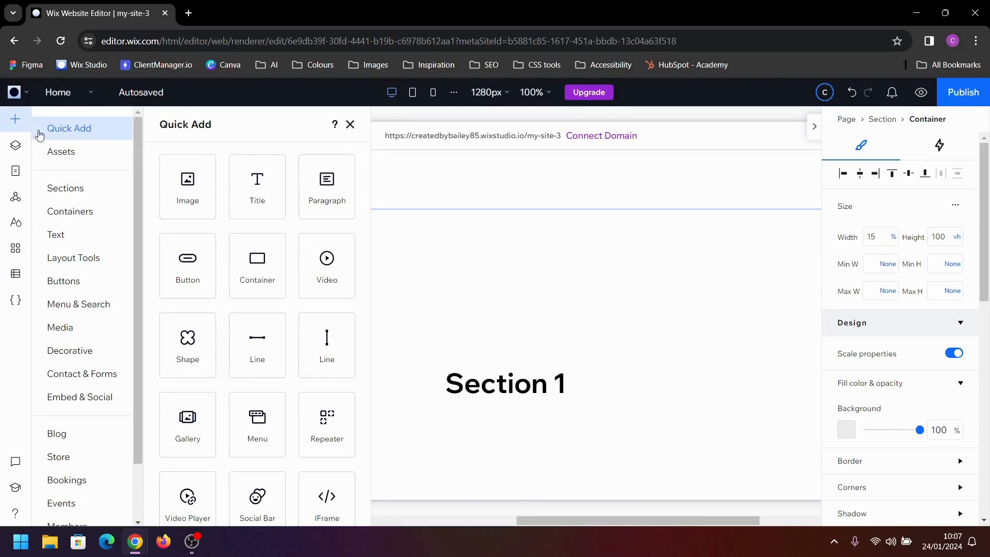
{"action": "left_click", "coordinate": [78, 311]}
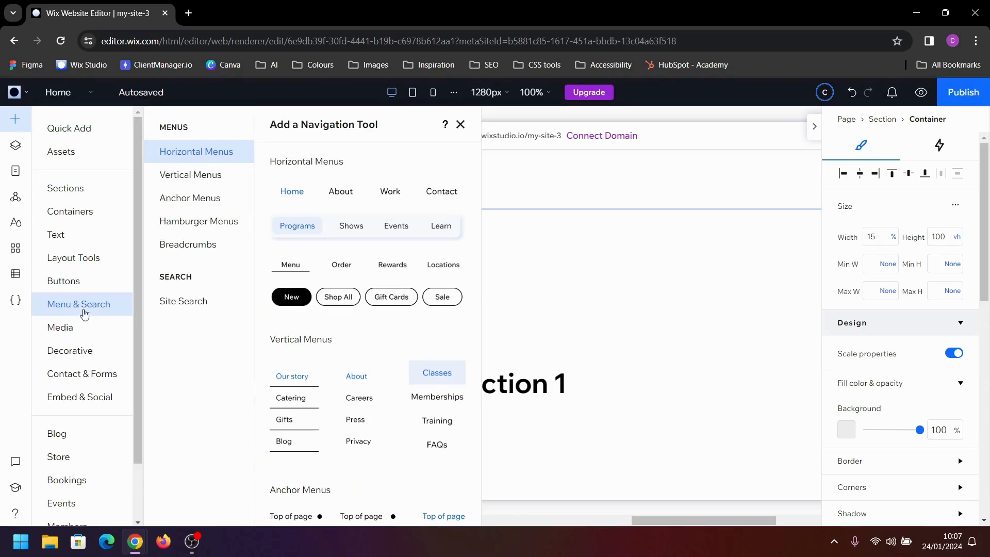
{"action": "left_click", "coordinate": [201, 206]}
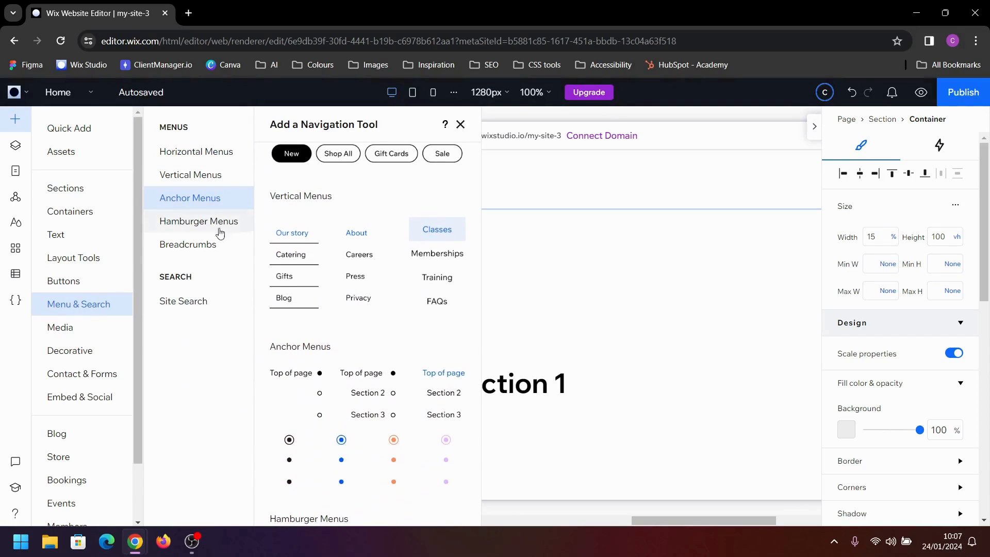
{"action": "left_click_drag", "start_coordinate": [453, 402], "coordinate": [155, 304]}
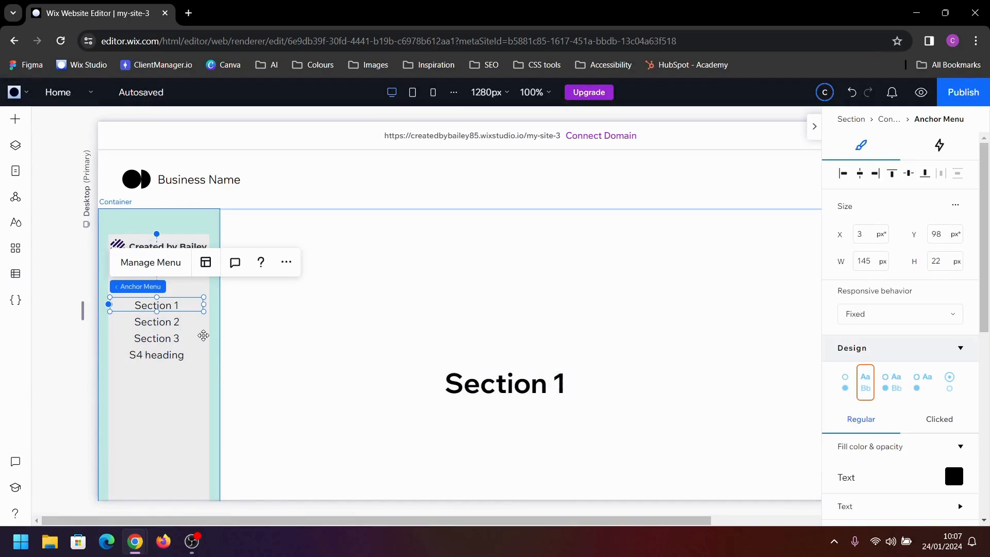
Set the anchor menu's height to Auto and width to 100%, and align it to the container's left edge
{"action": "left_click", "coordinate": [955, 207]}
{"action": "left_click", "coordinate": [927, 214]}
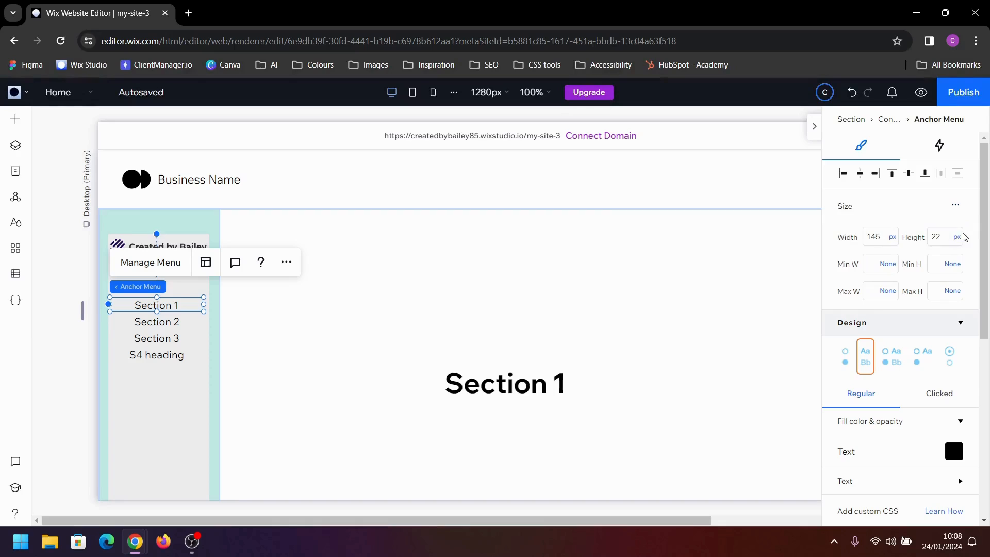
{"action": "left_click", "coordinate": [957, 237]}
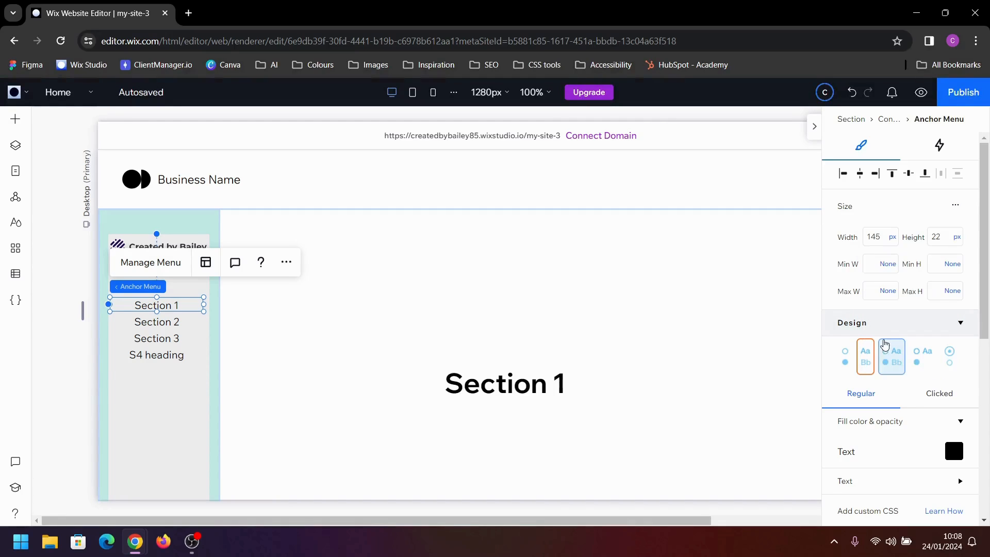
{"action": "double_click", "coordinate": [873, 238]}
{"action": "type", "text": "100"}
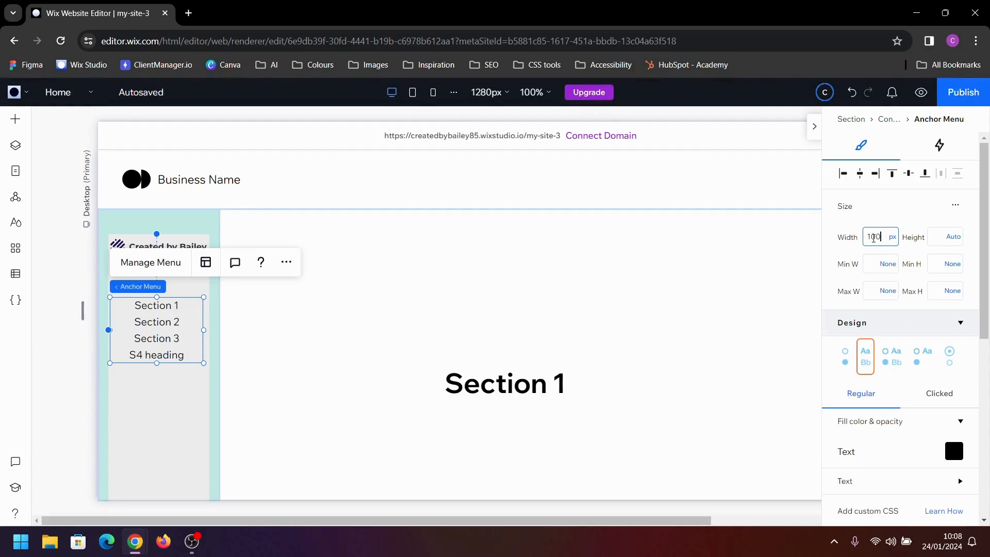
{"action": "type", "text": "%"}
{"action": "key", "text": "Return"}
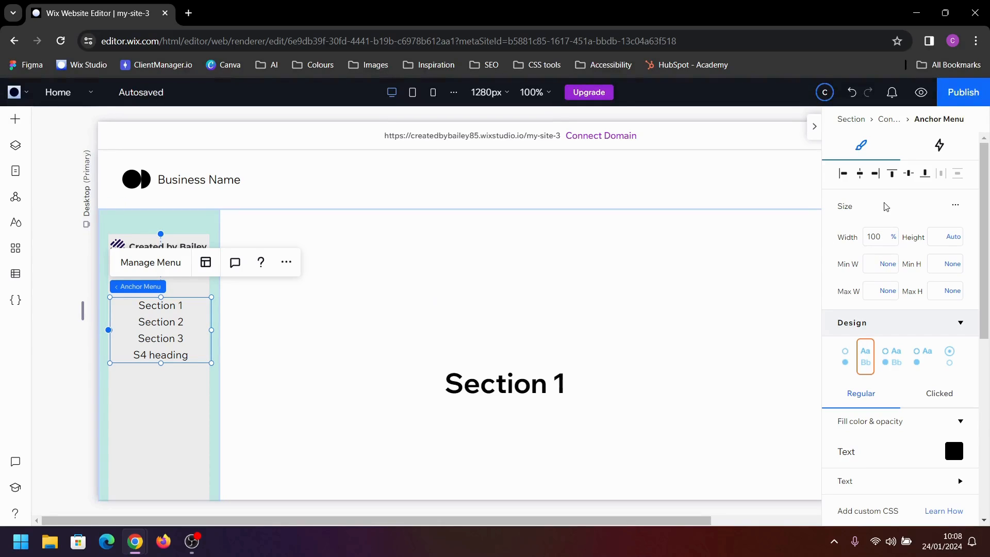
{"action": "left_click", "coordinate": [843, 174]}
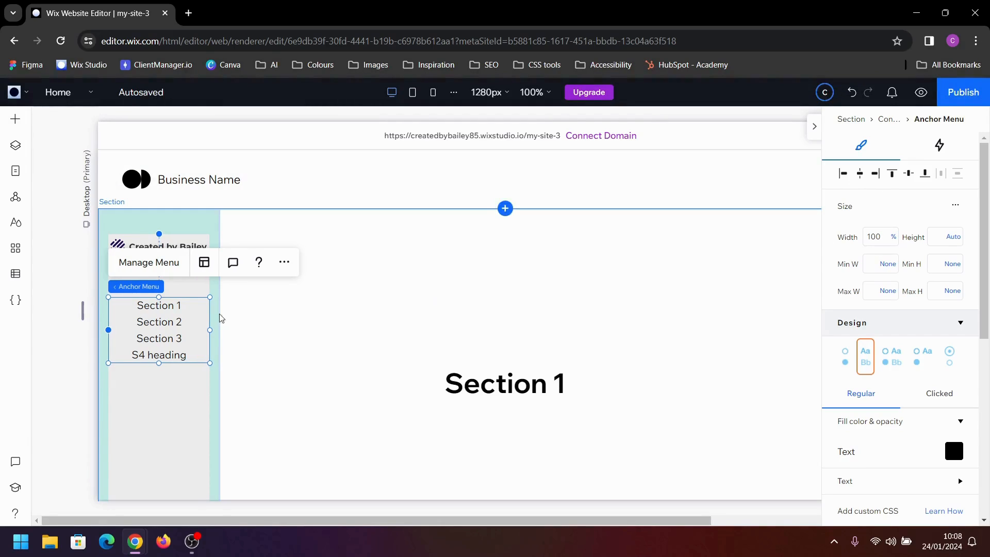
Stack the logo and the anchor menu together and set the spacing between them to 24 px
{"action": "left_click", "coordinate": [180, 289]}
{"action": "left_click", "coordinate": [135, 247]}
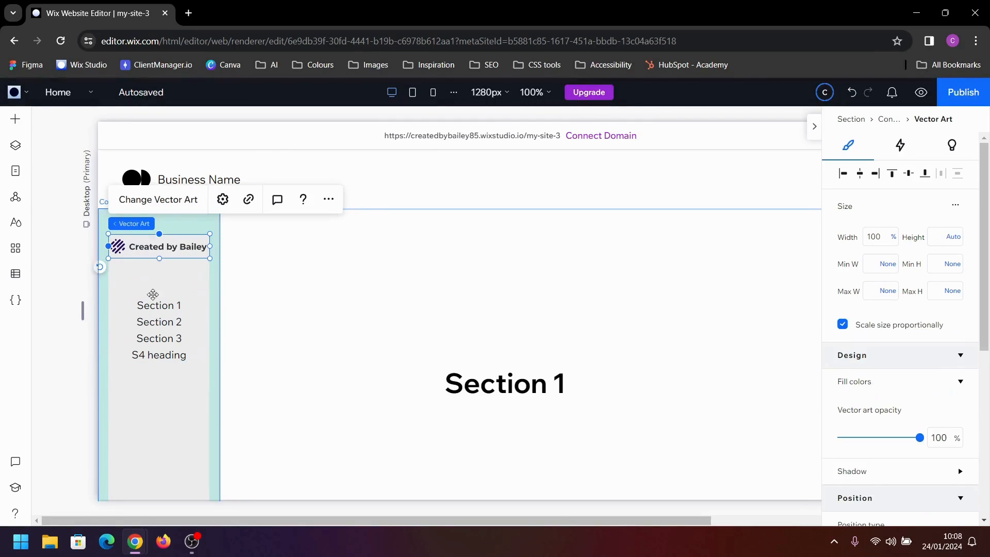
{"action": "left_click", "coordinate": [155, 330], "text": "shift"}
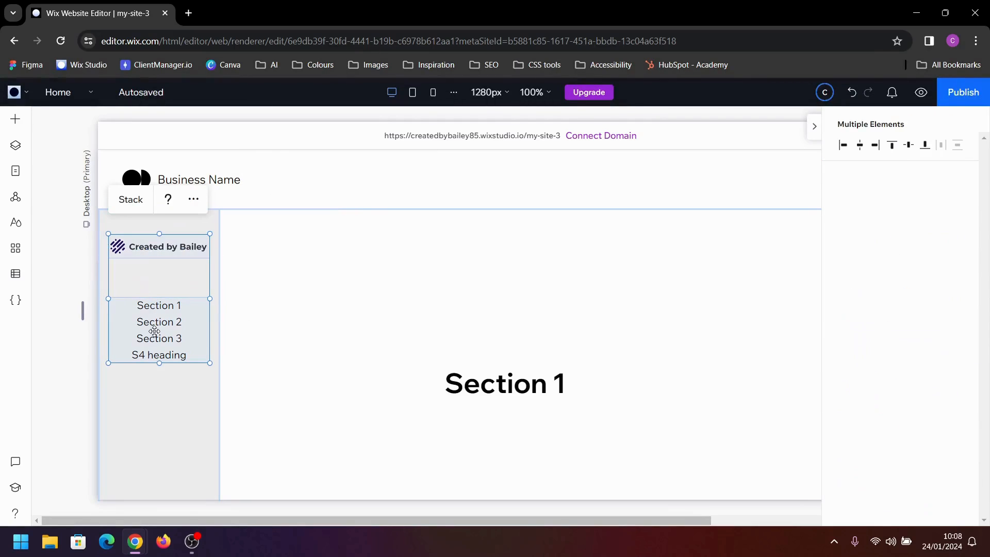
{"action": "left_click", "coordinate": [132, 200]}
{"action": "left_click", "coordinate": [161, 279]}
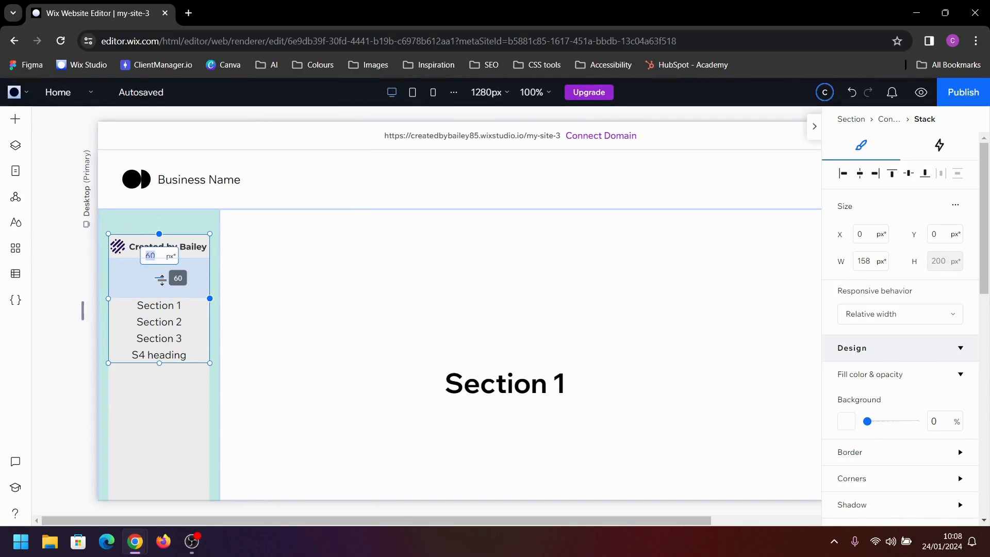
{"action": "key", "text": "Return"}
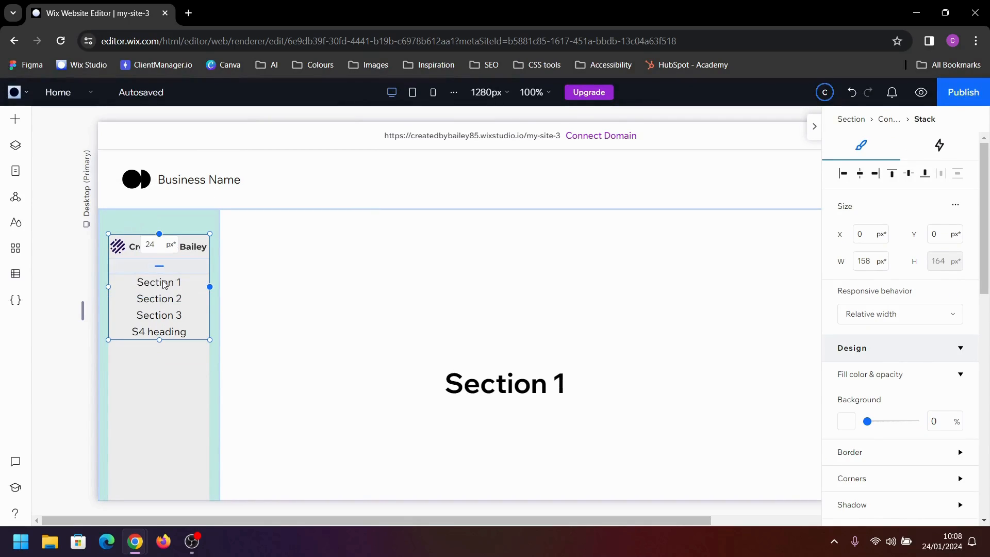
Left-align the item text in the anchor menu's layout
{"action": "left_click", "coordinate": [166, 396]}
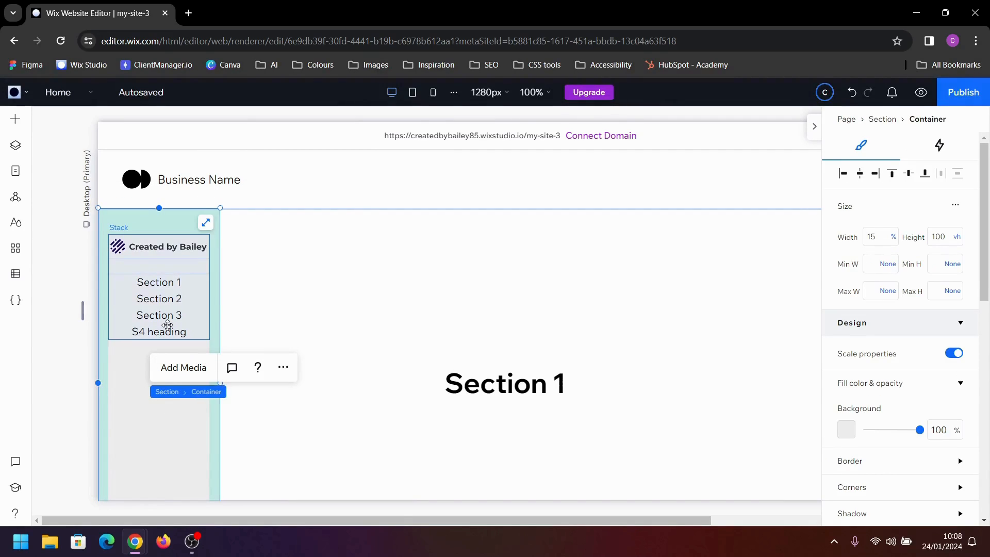
{"action": "left_click", "coordinate": [166, 324]}
{"action": "left_click", "coordinate": [167, 325]}
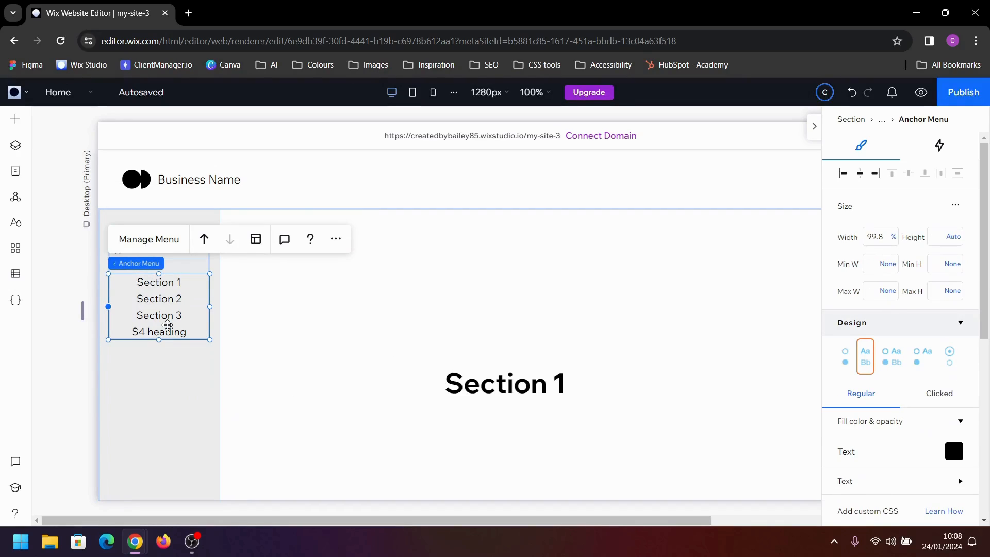
{"action": "left_click", "coordinate": [262, 248]}
{"action": "left_click", "coordinate": [262, 395]}
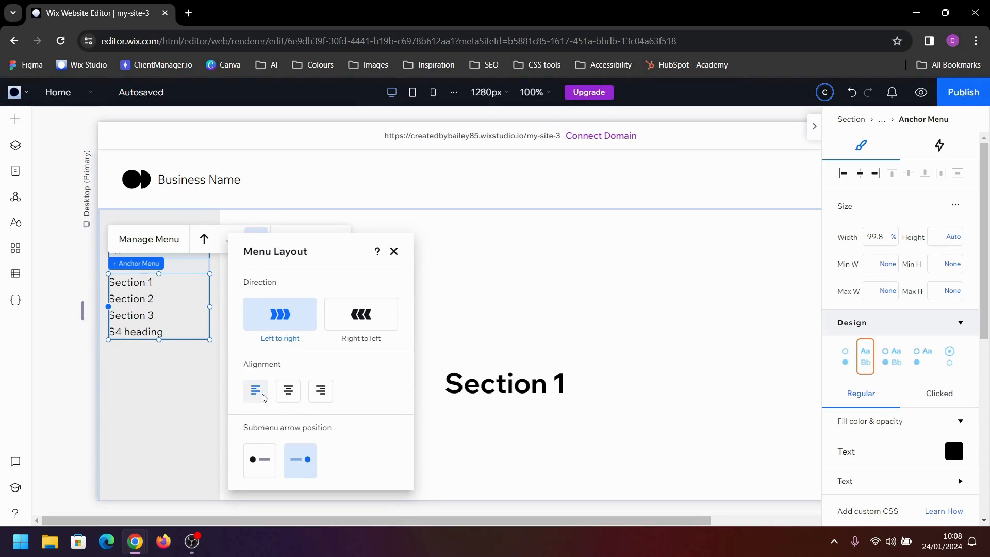
{"action": "left_click", "coordinate": [392, 252]}
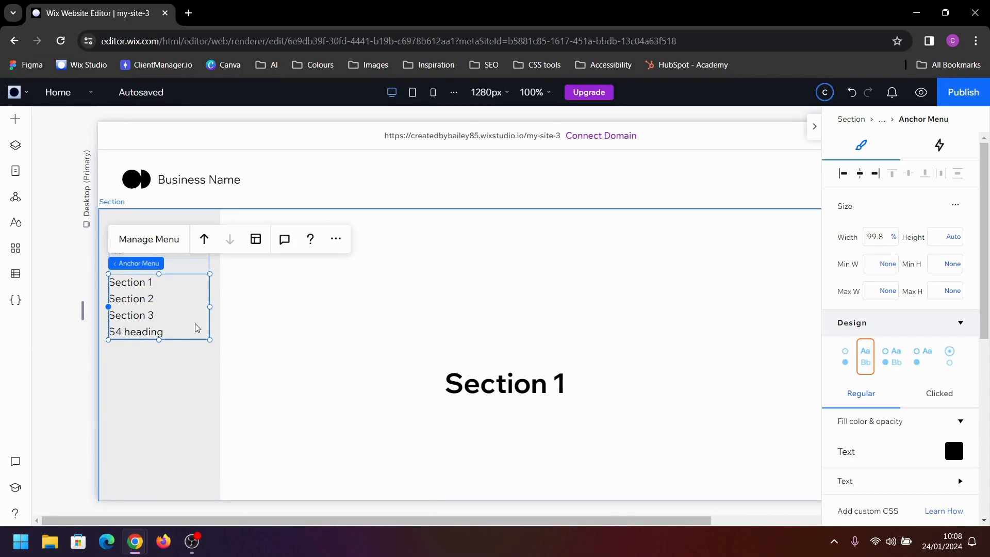
Preview the site, checking how the side container scrolls and testing the Section 2 anchor link, and return to editing
{"action": "left_click", "coordinate": [155, 396]}
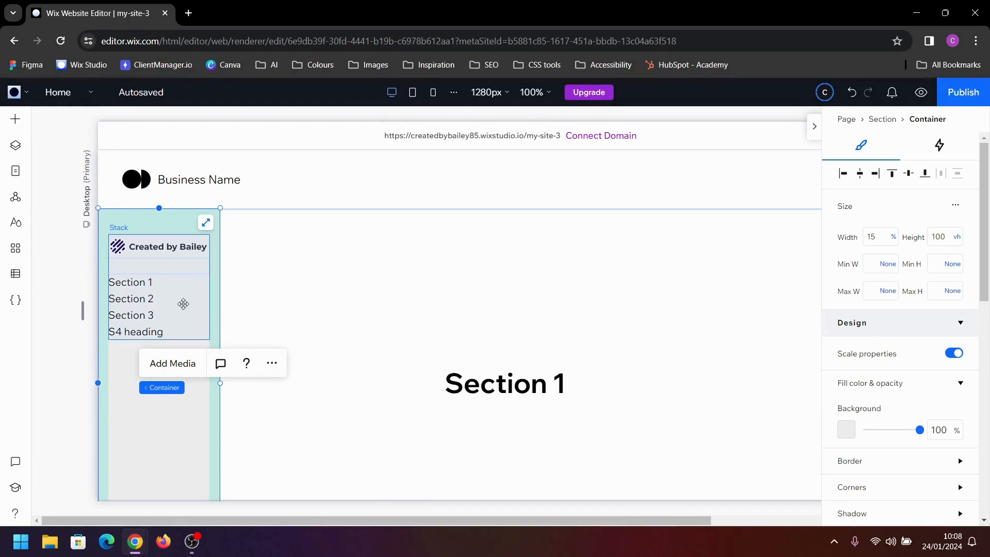
{"action": "left_click", "coordinate": [921, 94]}
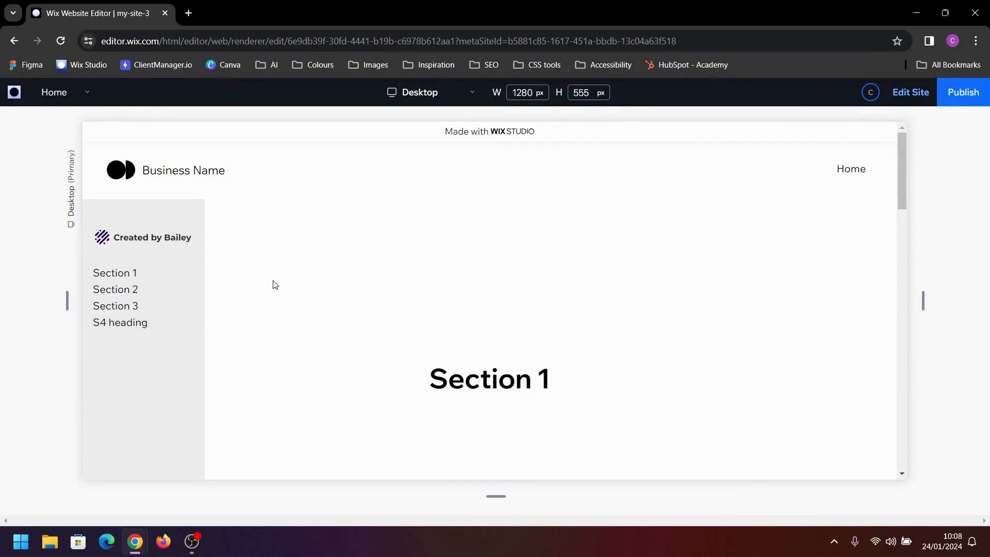
{"action": "scroll", "coordinate": [281, 285], "scroll_direction": "down", "scroll_amount": 4}
{"action": "scroll", "coordinate": [288, 287], "scroll_direction": "up", "scroll_amount": 3}
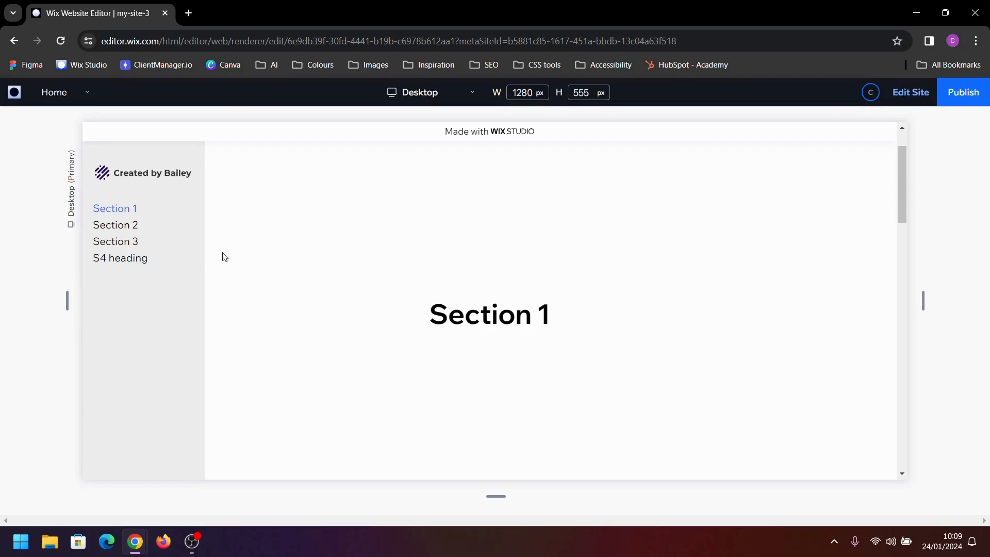
{"action": "left_click", "coordinate": [107, 230]}
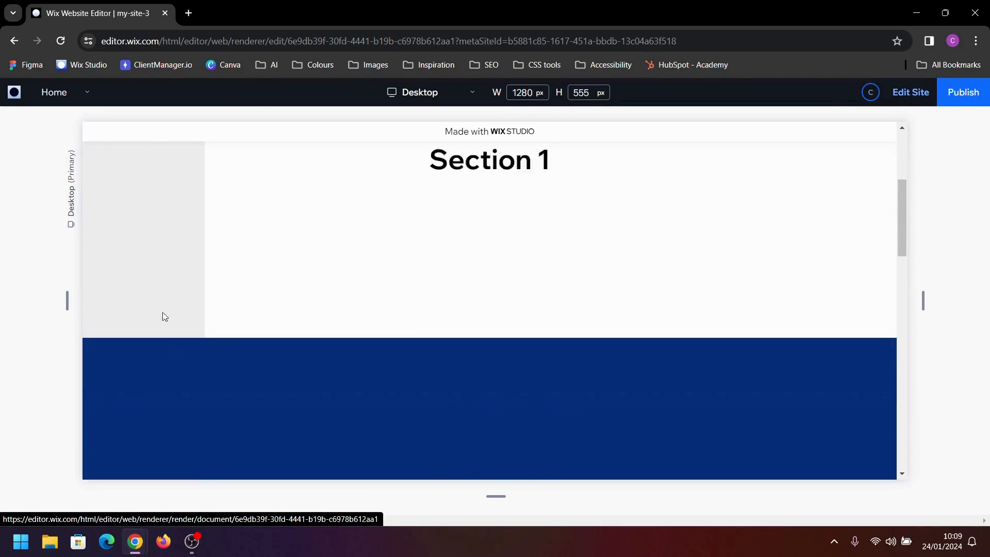
{"action": "scroll", "coordinate": [413, 242], "scroll_direction": "up", "scroll_amount": 7}
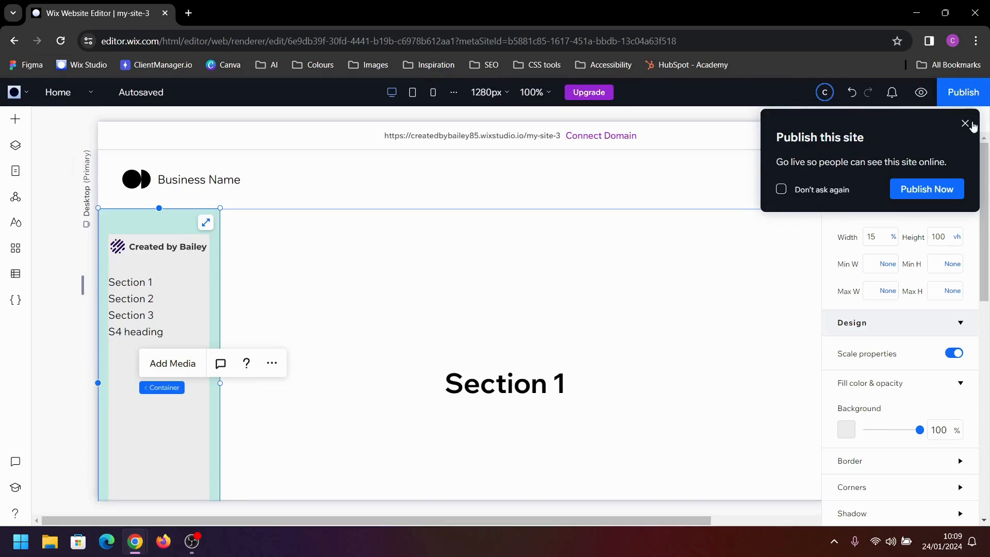
{"action": "left_click", "coordinate": [967, 124]}
Set the side container's background fill to white (#FFFFFF)
{"action": "left_click", "coordinate": [609, 269]}
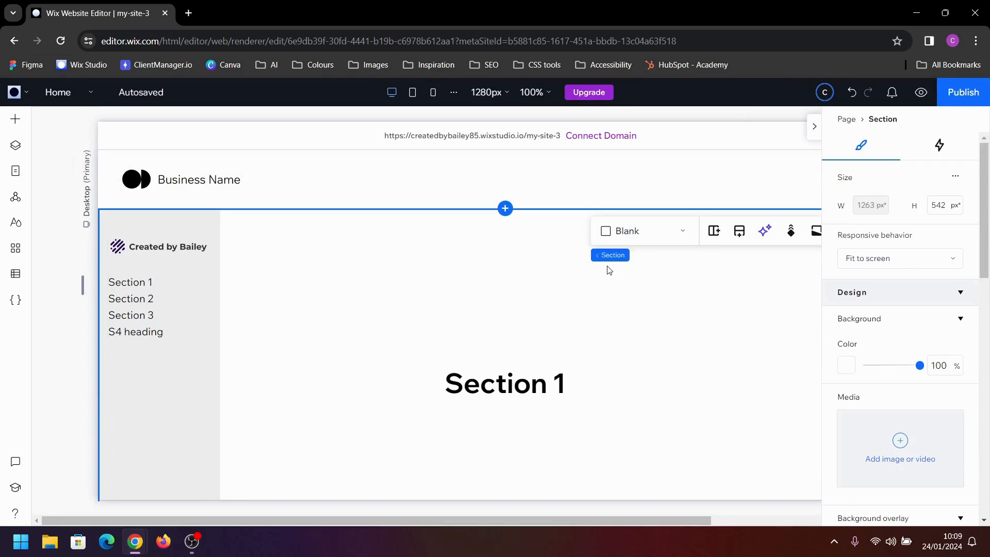
{"action": "left_click", "coordinate": [177, 314]}
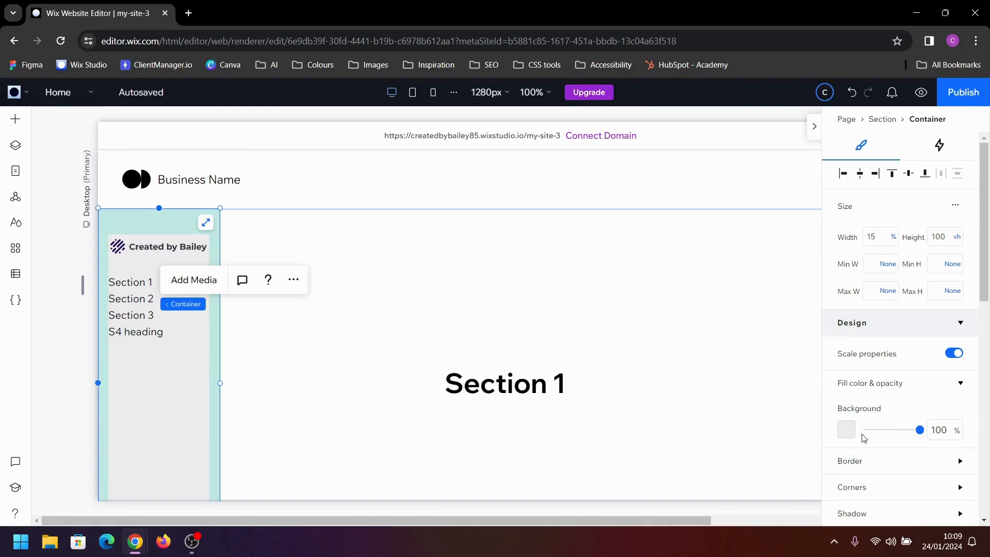
{"action": "left_click", "coordinate": [845, 430]}
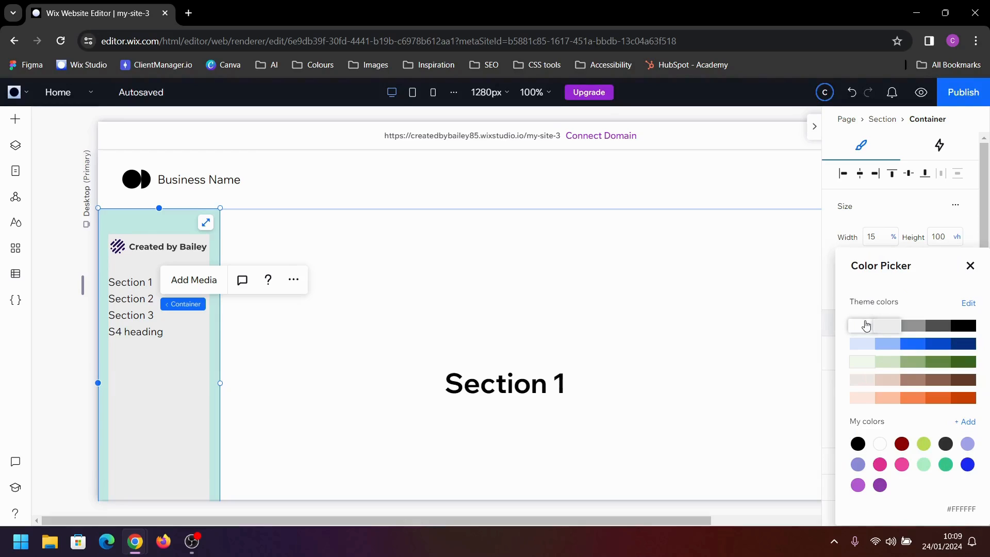
{"action": "left_click", "coordinate": [866, 325]}
{"action": "left_click", "coordinate": [970, 266]}
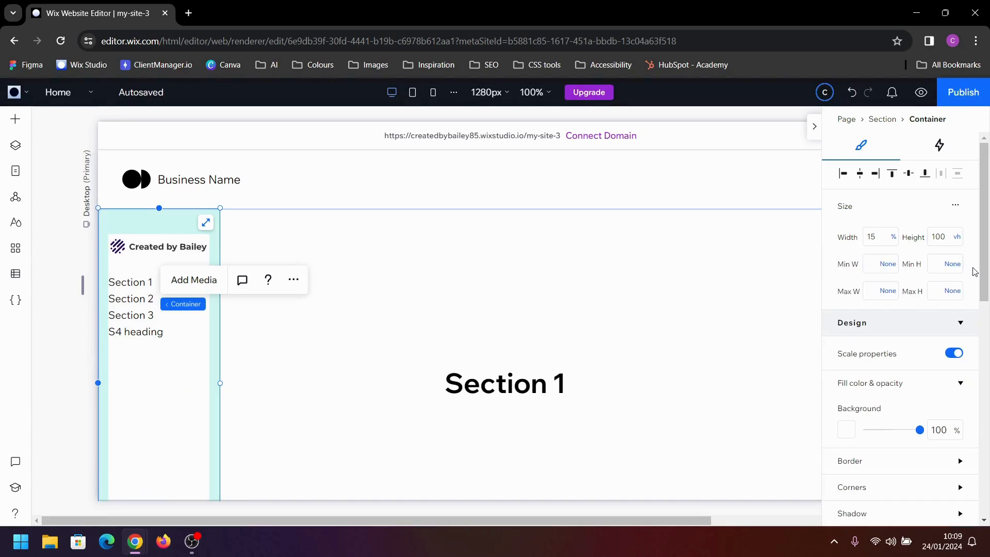
Apply a shadow to the side container
{"action": "scroll", "coordinate": [889, 402], "scroll_direction": "down", "scroll_amount": 3}
{"action": "left_click", "coordinate": [884, 386]}
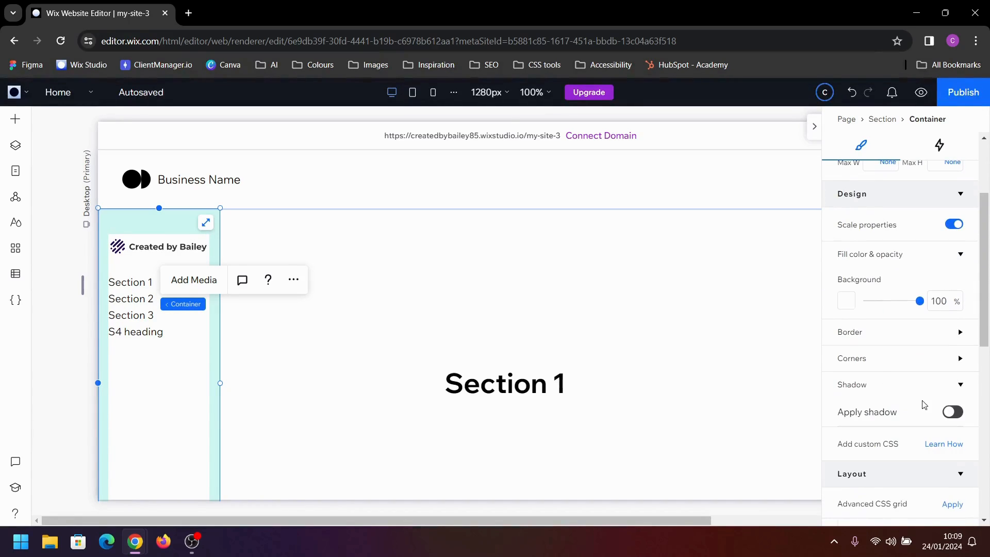
{"action": "left_click", "coordinate": [952, 411]}
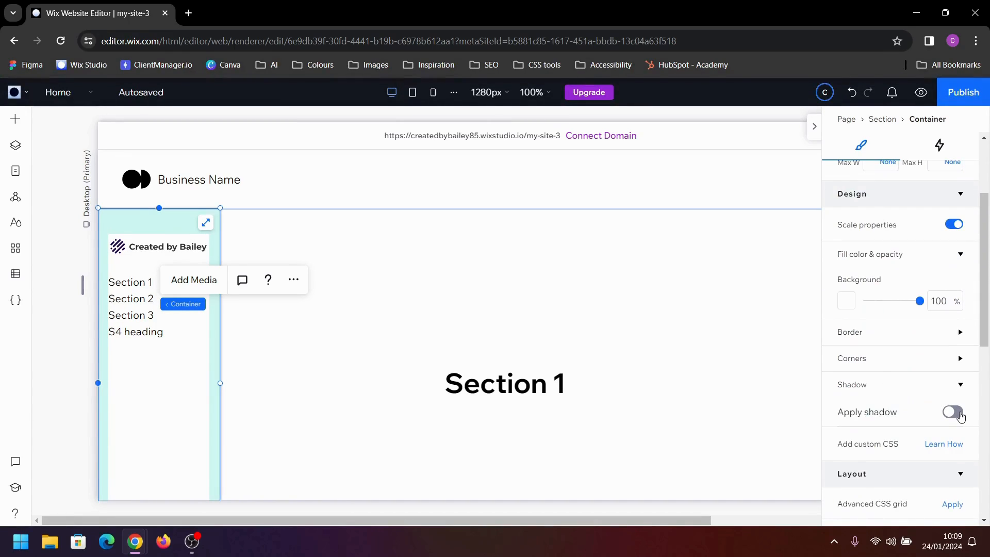
{"action": "left_click", "coordinate": [895, 394]}
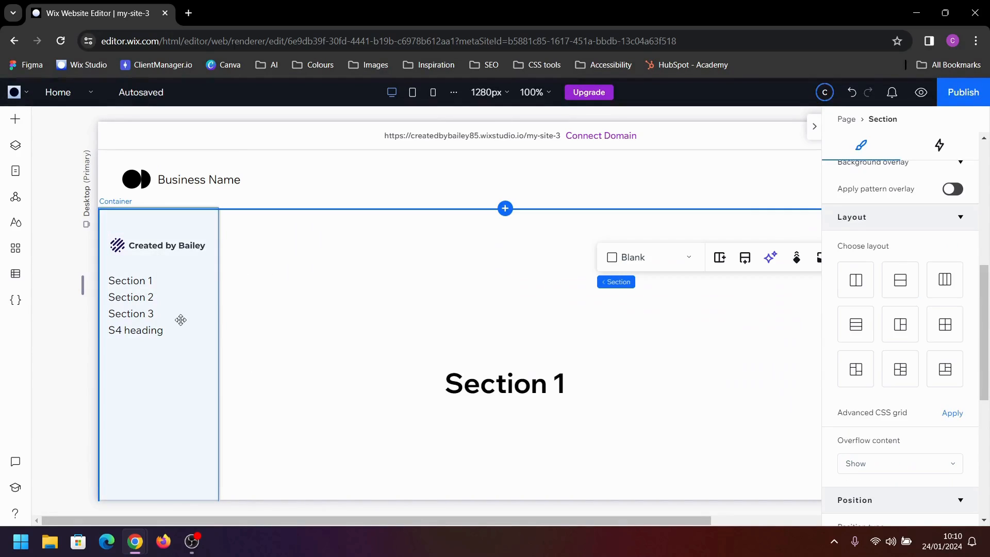
Set the side container's top margin to 0%
{"action": "left_click", "coordinate": [181, 321]}
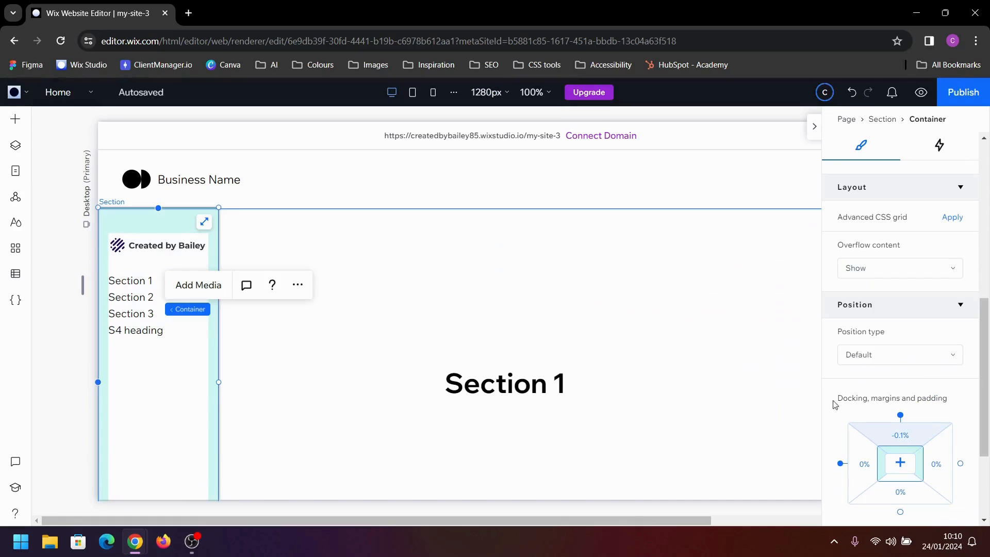
{"action": "left_click", "coordinate": [900, 435]}
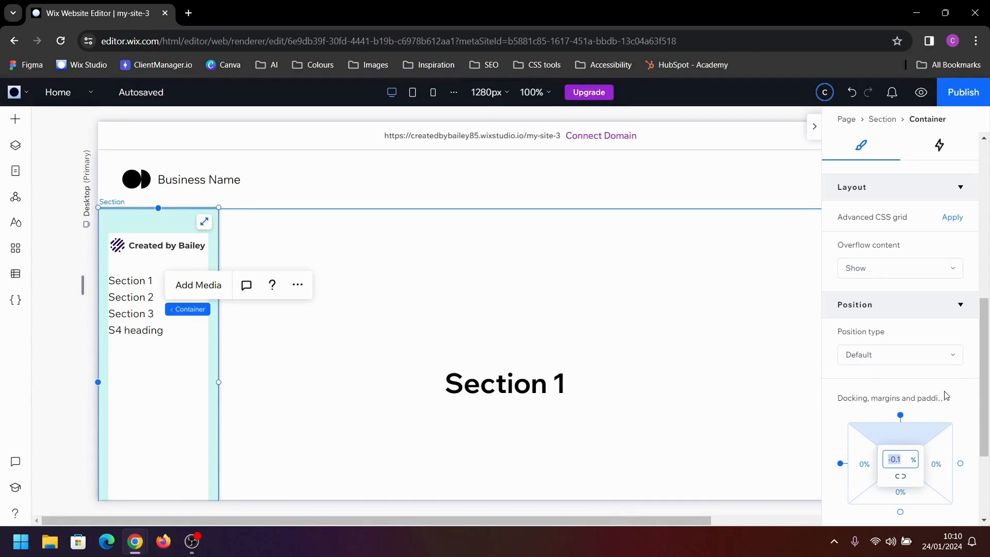
{"action": "type", "text": "0"}
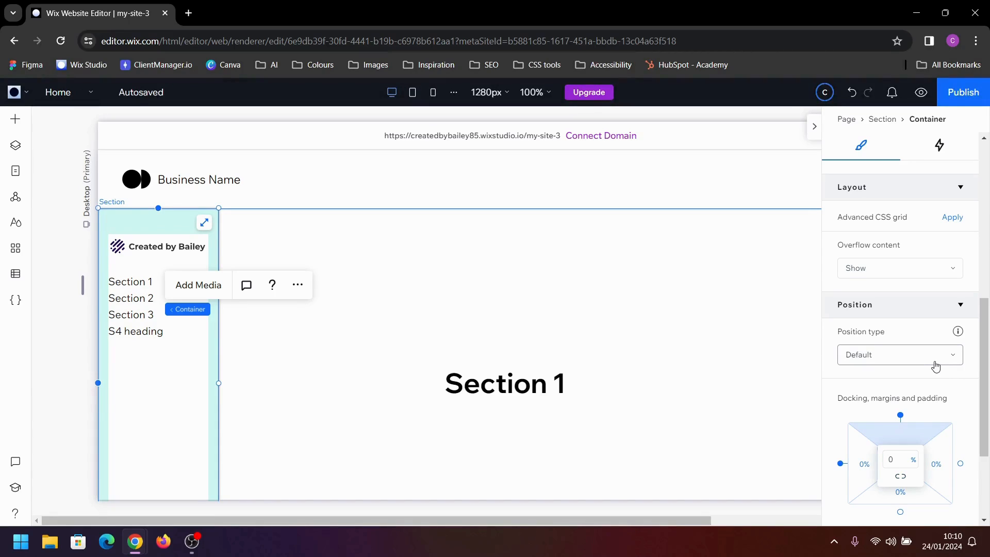
Change the side container's position type to Pinned and pin it to the page
{"action": "left_click", "coordinate": [935, 366]}
{"action": "left_click", "coordinate": [912, 404]}
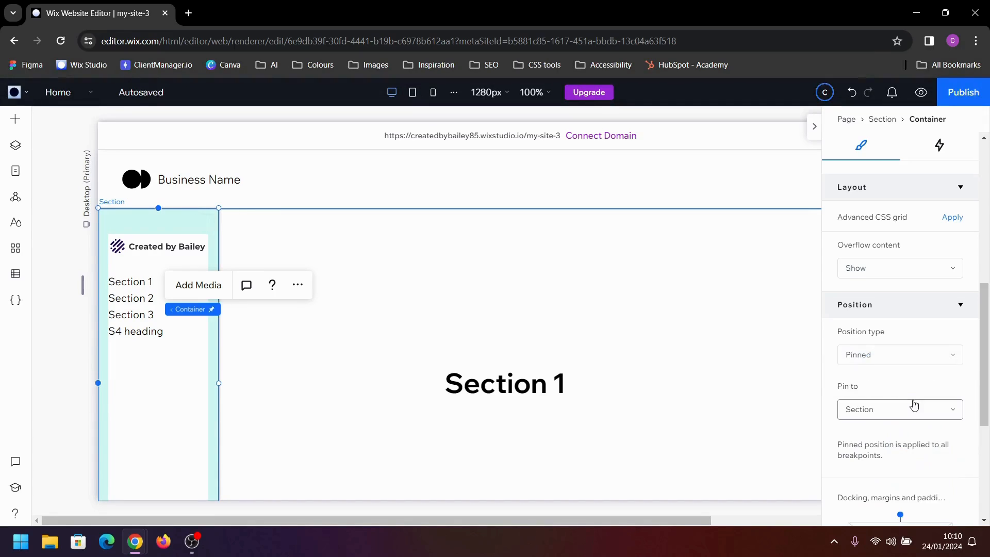
{"action": "left_click", "coordinate": [901, 421]}
{"action": "left_click", "coordinate": [876, 433]}
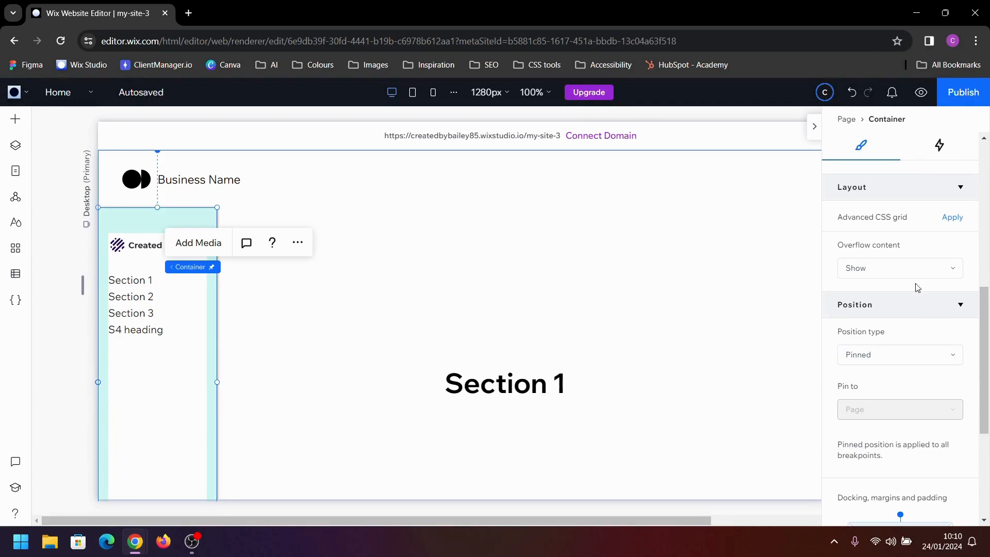
Align the side container to the top of the page and set its width to 15%
{"action": "scroll", "coordinate": [915, 277], "scroll_direction": "up", "scroll_amount": 5}
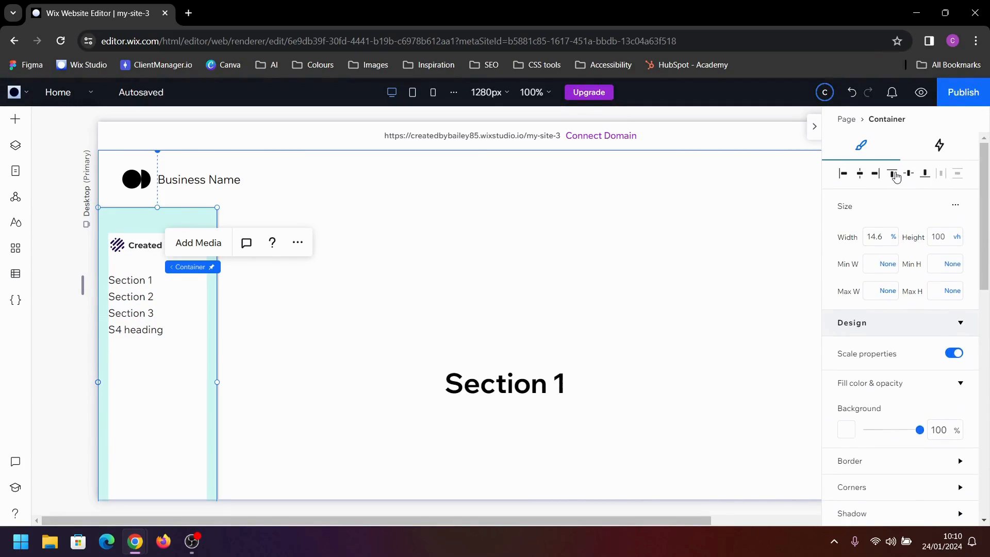
{"action": "left_click", "coordinate": [896, 177]}
{"action": "left_click", "coordinate": [876, 237]}
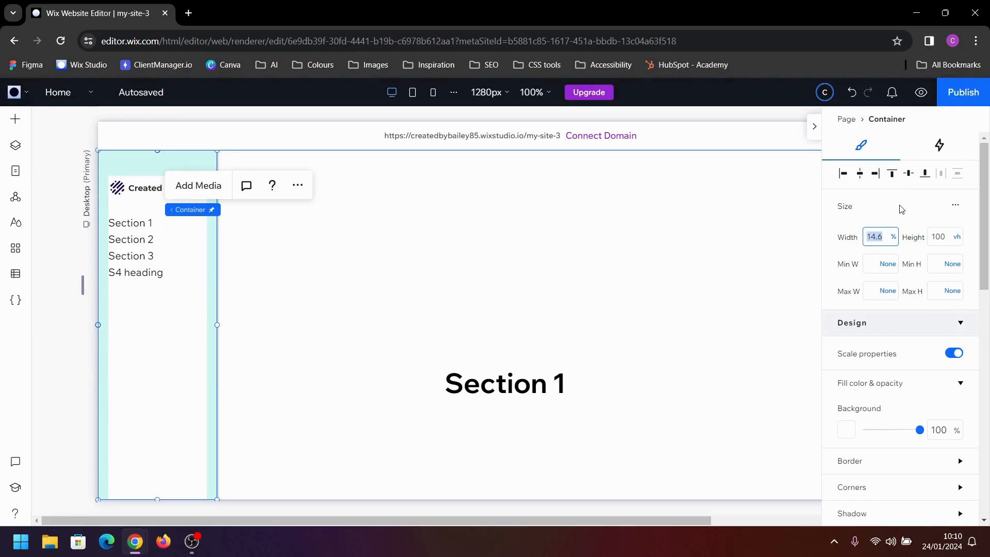
{"action": "type", "text": "15"}
{"action": "key", "text": "Return"}
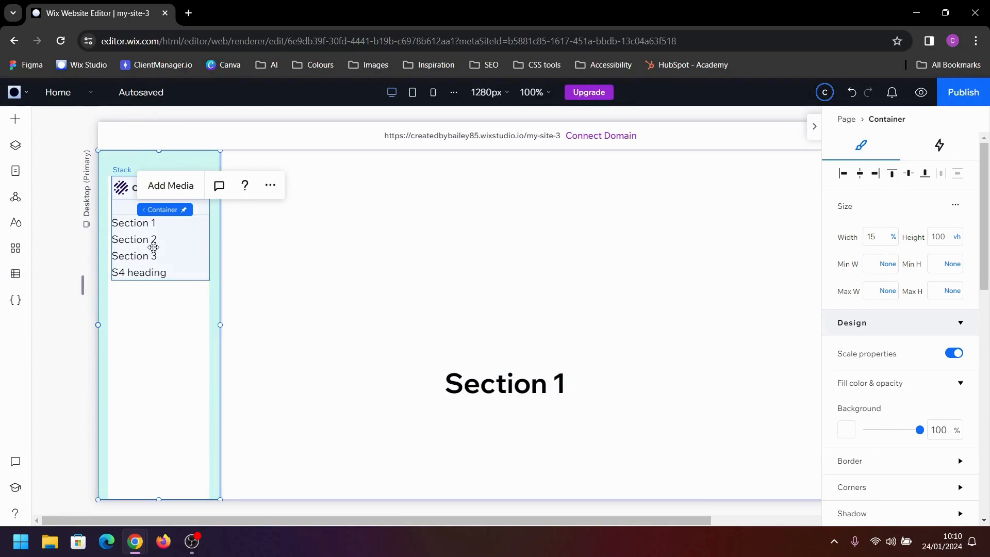
Set the width of the stack inside the side container to 100% and align it to the container's left edge
{"action": "left_click", "coordinate": [154, 243]}
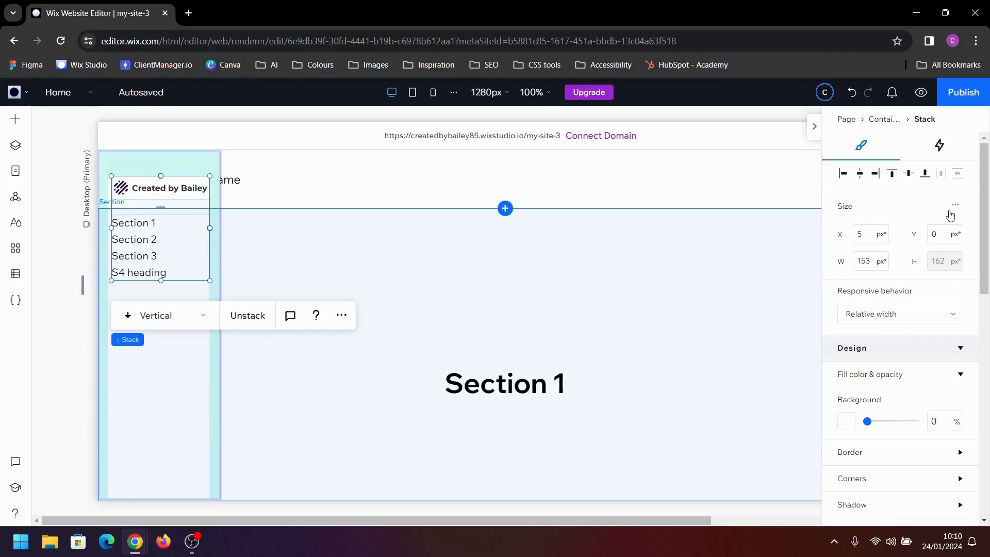
{"action": "left_click", "coordinate": [952, 209]}
{"action": "left_click", "coordinate": [922, 212]}
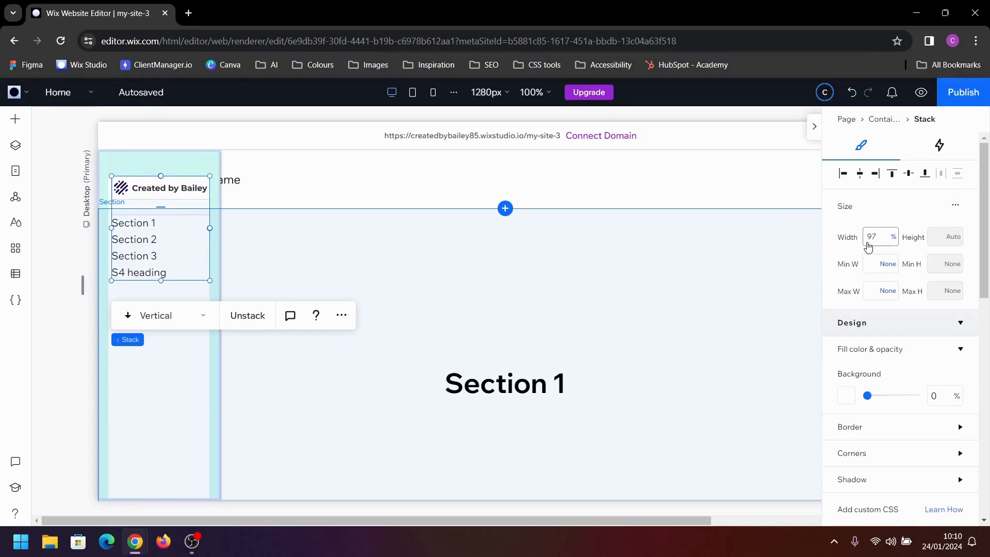
{"action": "left_click", "coordinate": [869, 244]}
{"action": "type", "text": "100"}
{"action": "key", "text": "Return"}
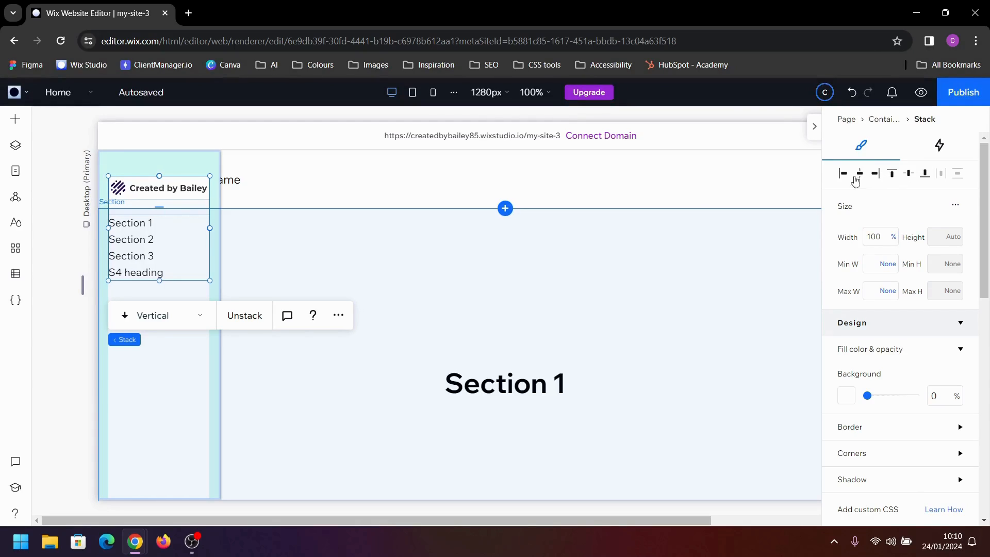
{"action": "left_click", "coordinate": [842, 173]}
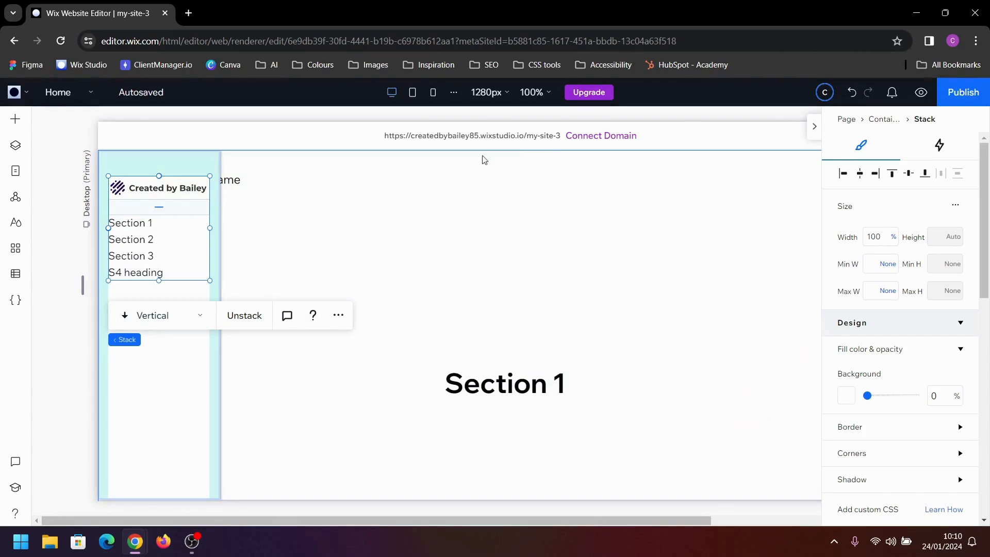
Delete the header stack holding the default logo and business name
{"action": "left_click", "coordinate": [234, 186]}
{"action": "left_click", "coordinate": [234, 186]}
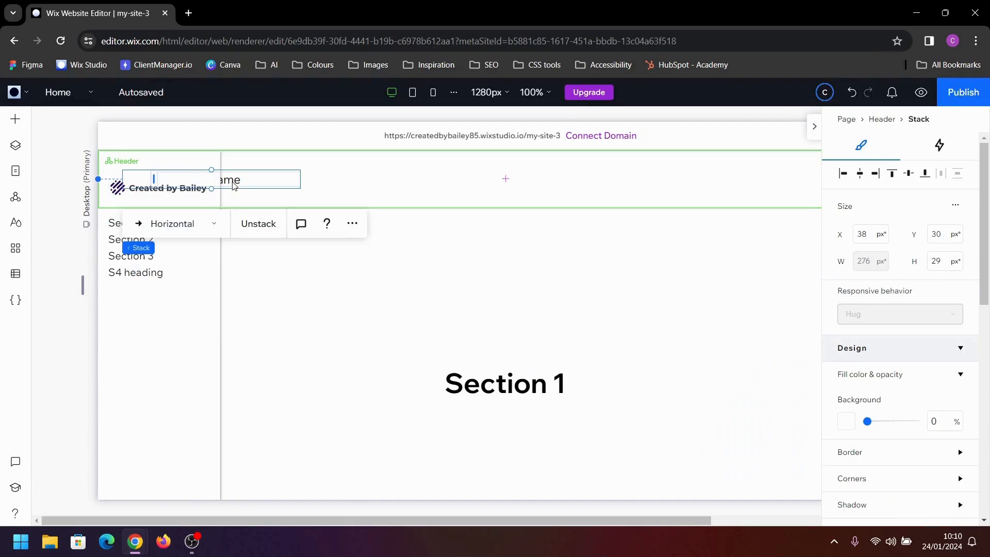
{"action": "key", "text": "Delete"}
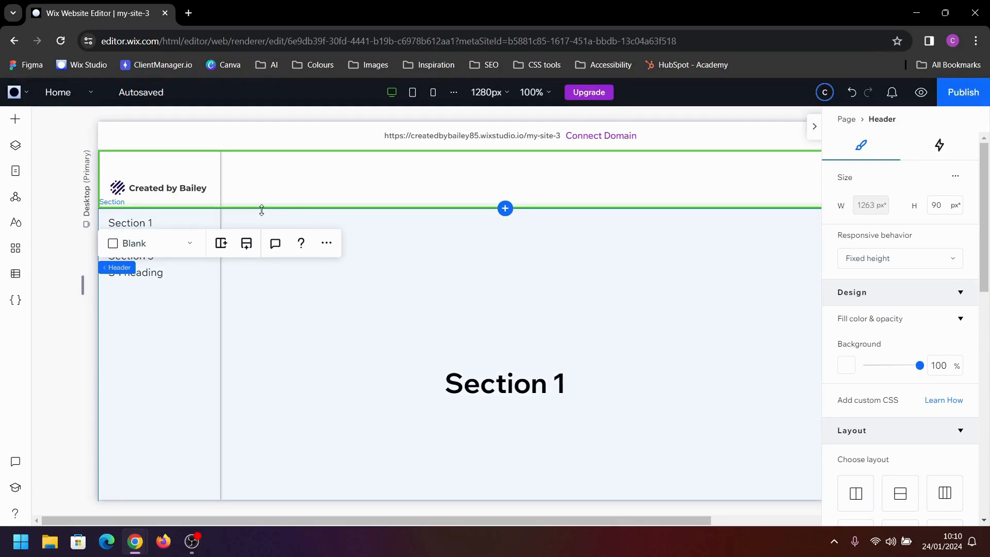
{"action": "left_click", "coordinate": [189, 193]}
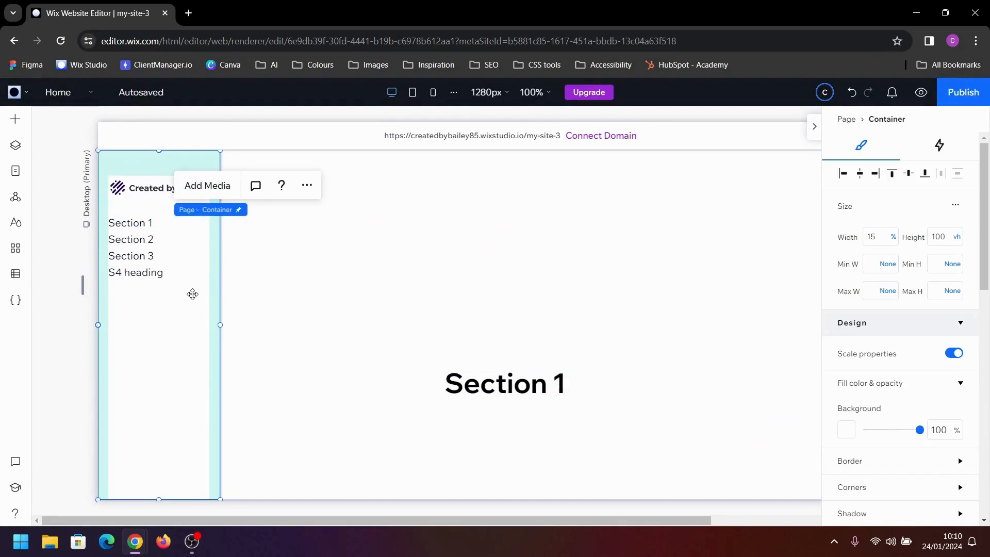
{"action": "left_click", "coordinate": [359, 289]}
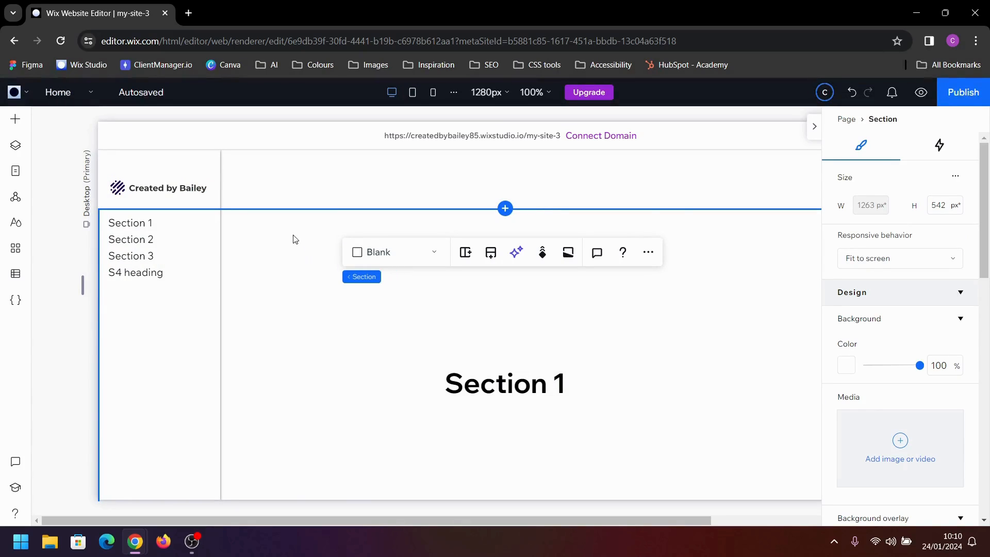
Preview the site, test the Section 2, Section 3 and S4 heading links in the side menu, and return to editing
{"action": "left_click", "coordinate": [920, 94]}
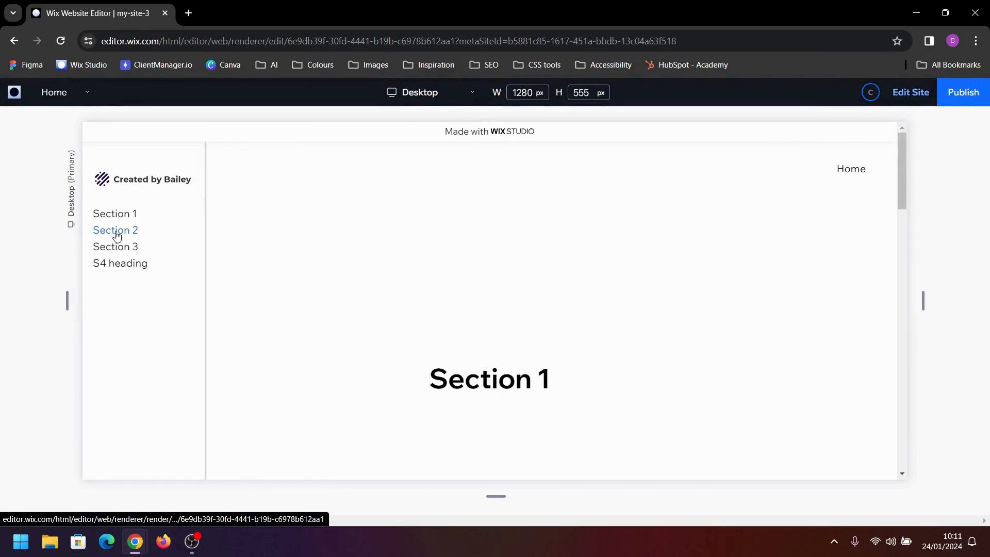
{"action": "left_click", "coordinate": [117, 233]}
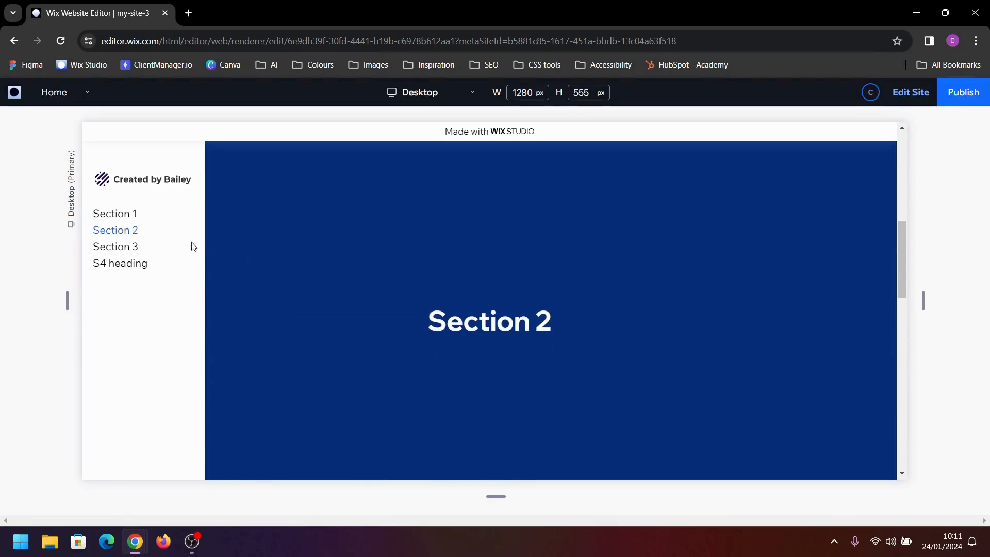
{"action": "left_click", "coordinate": [130, 248]}
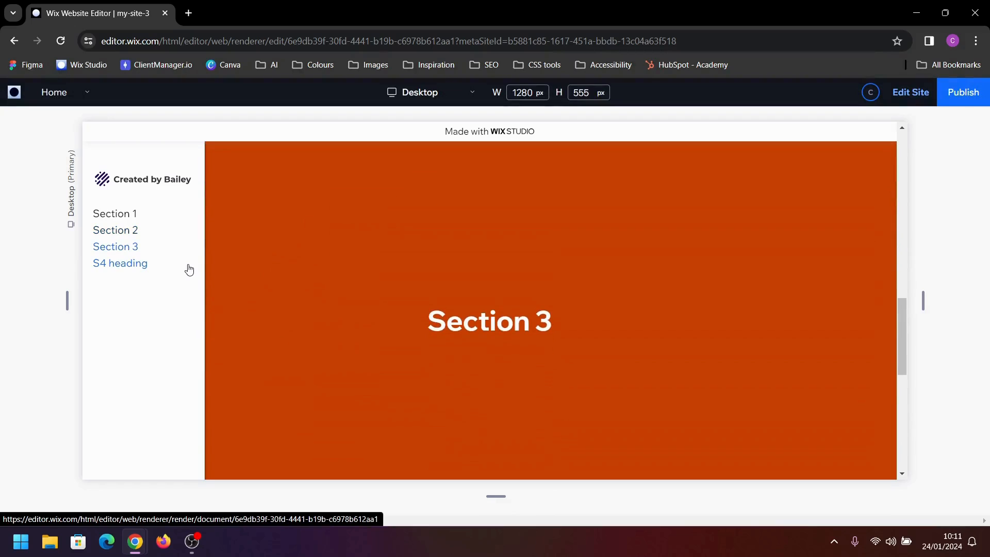
{"action": "left_click", "coordinate": [142, 271]}
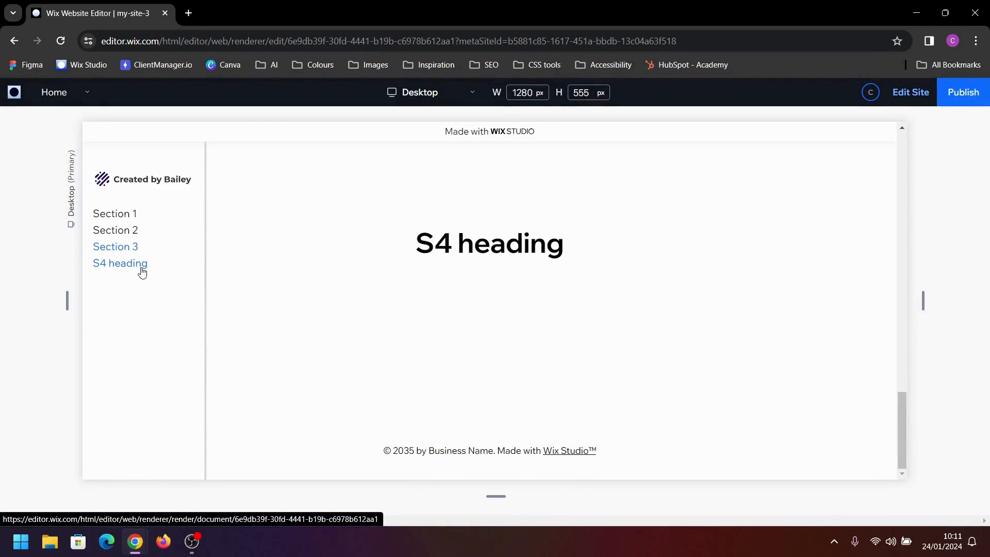
{"action": "scroll", "coordinate": [645, 279], "scroll_direction": "up", "scroll_amount": 8}
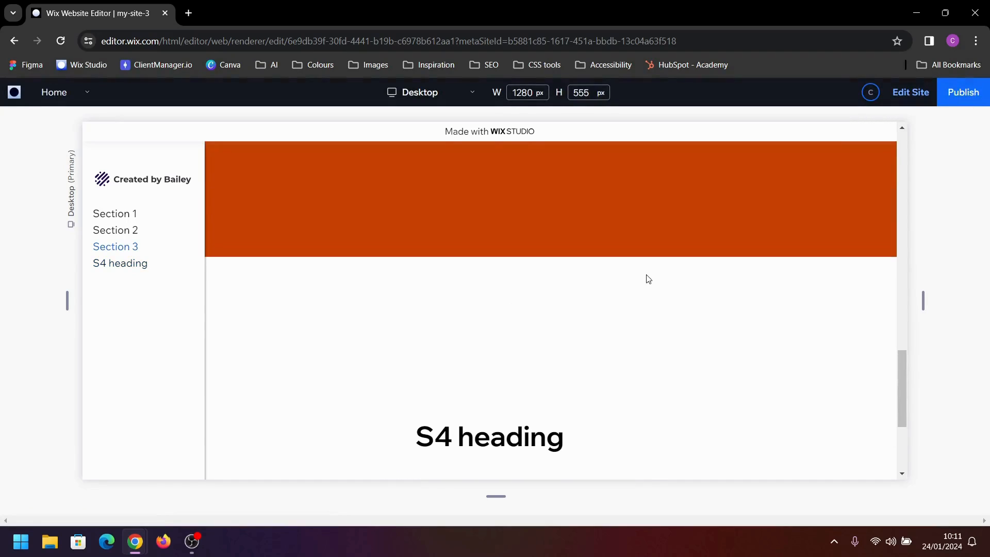
{"action": "left_click", "coordinate": [921, 98]}
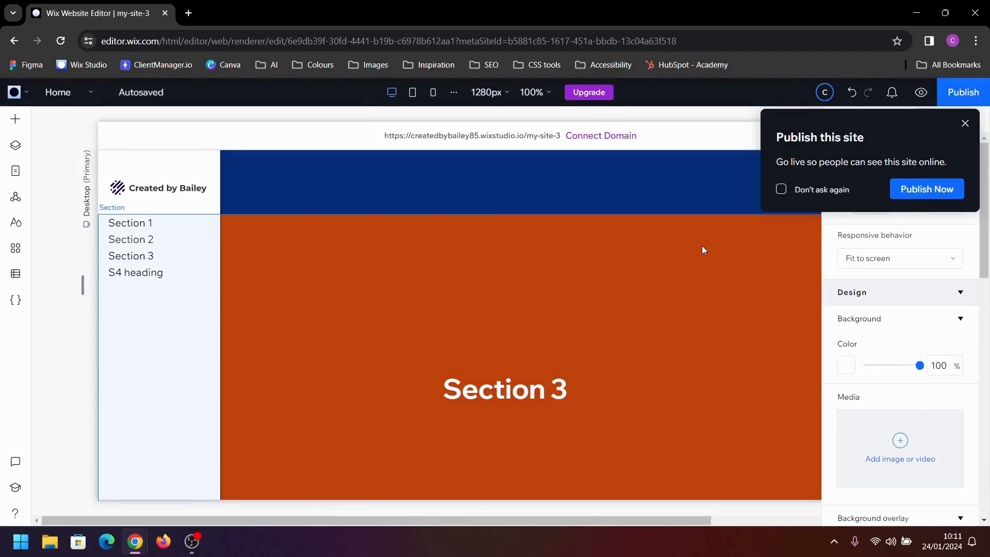
{"action": "left_click", "coordinate": [701, 245]}
Set the anchor menu's text color for the Clicked state to black (#000000)
{"action": "left_click", "coordinate": [137, 250]}
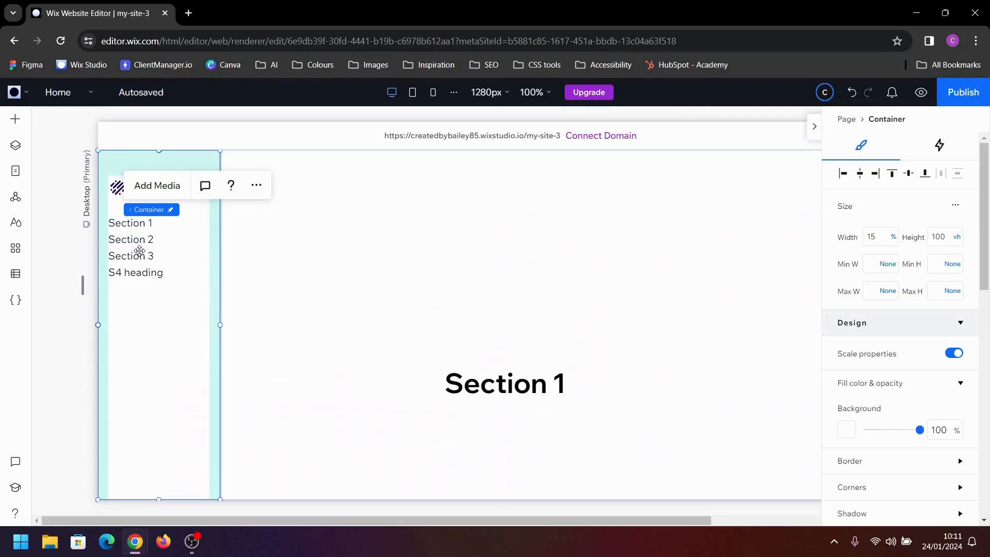
{"action": "left_click", "coordinate": [139, 251]}
{"action": "left_click", "coordinate": [139, 250]}
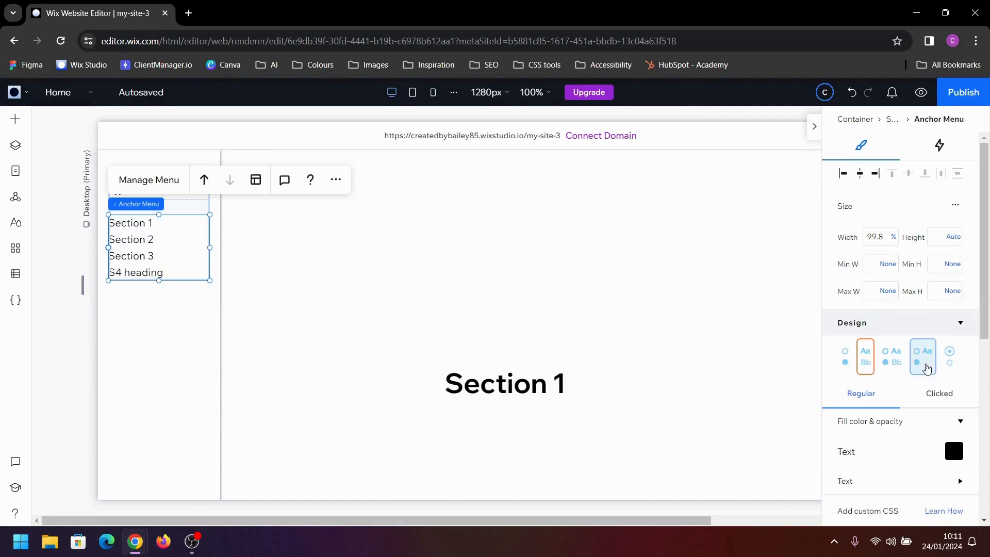
{"action": "left_click", "coordinate": [951, 401]}
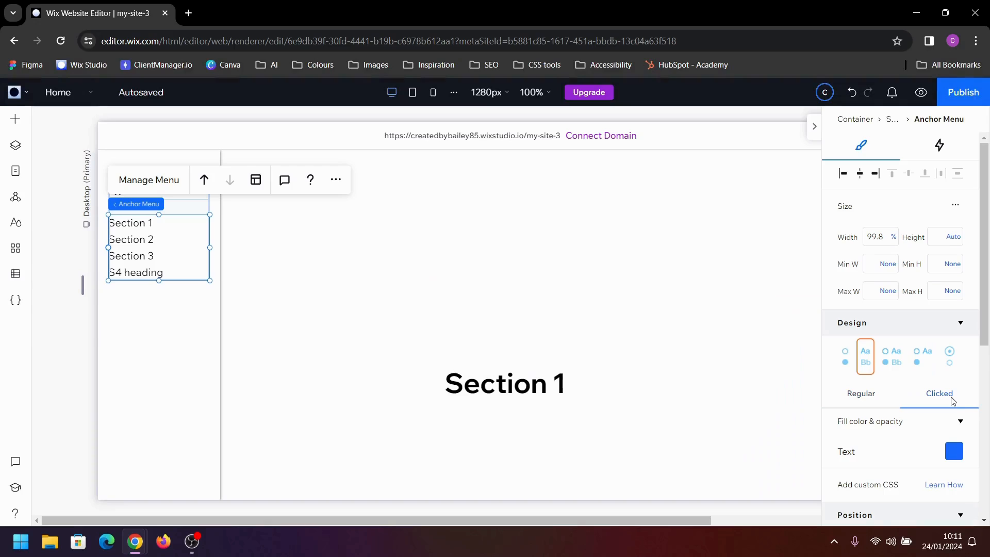
{"action": "scroll", "coordinate": [951, 401], "scroll_direction": "down", "scroll_amount": 1}
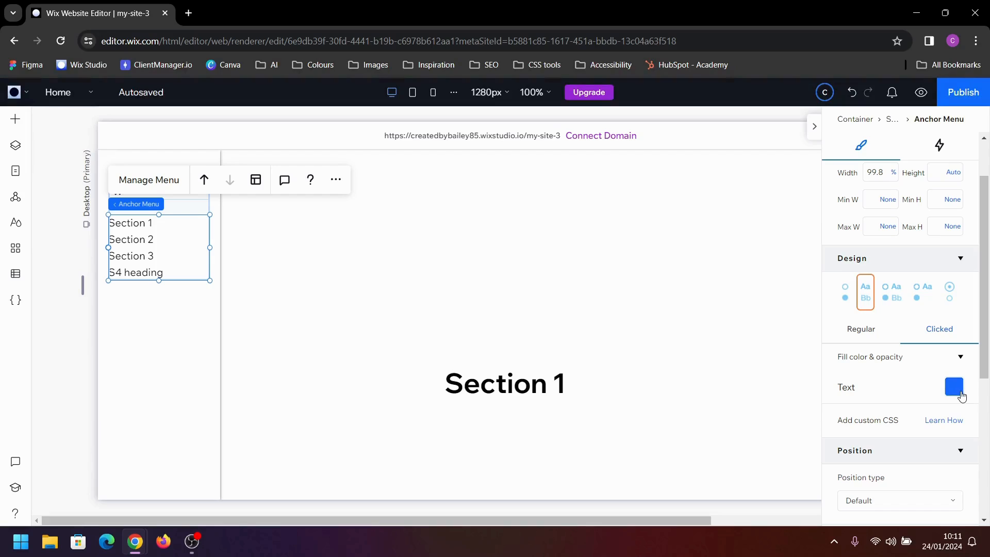
{"action": "left_click", "coordinate": [961, 395]}
{"action": "left_click", "coordinate": [962, 329]}
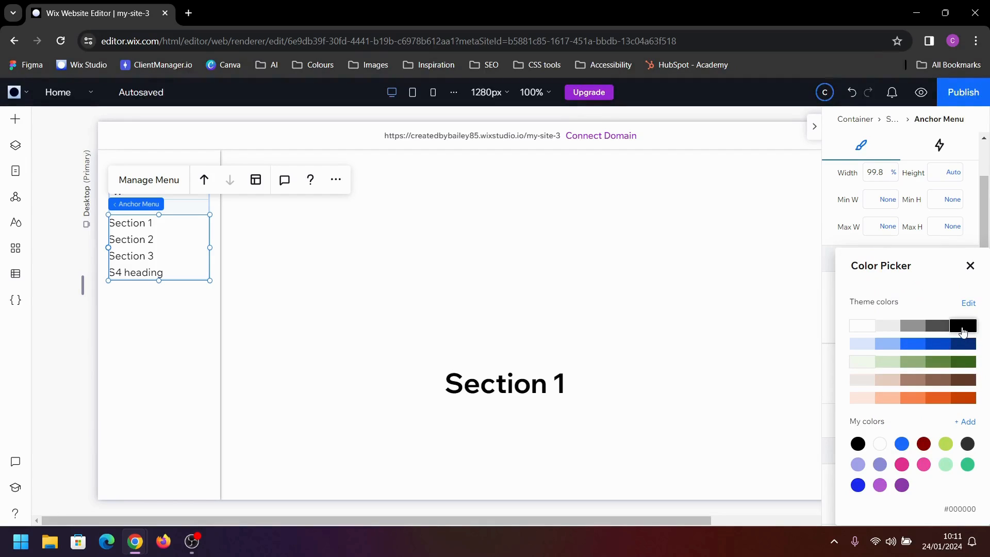
{"action": "left_click", "coordinate": [969, 267]}
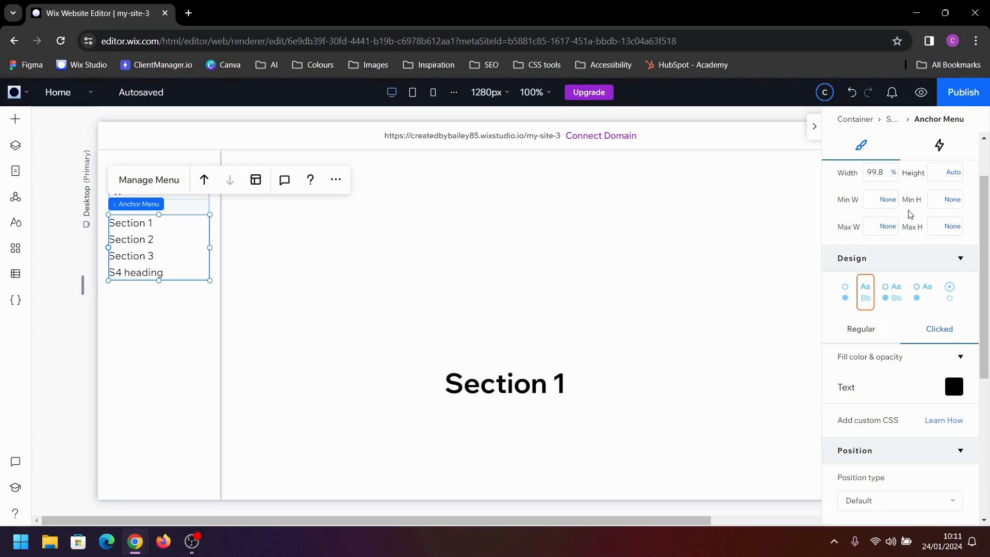
Set the anchor menu's width to 100%
{"action": "left_click", "coordinate": [882, 168]}
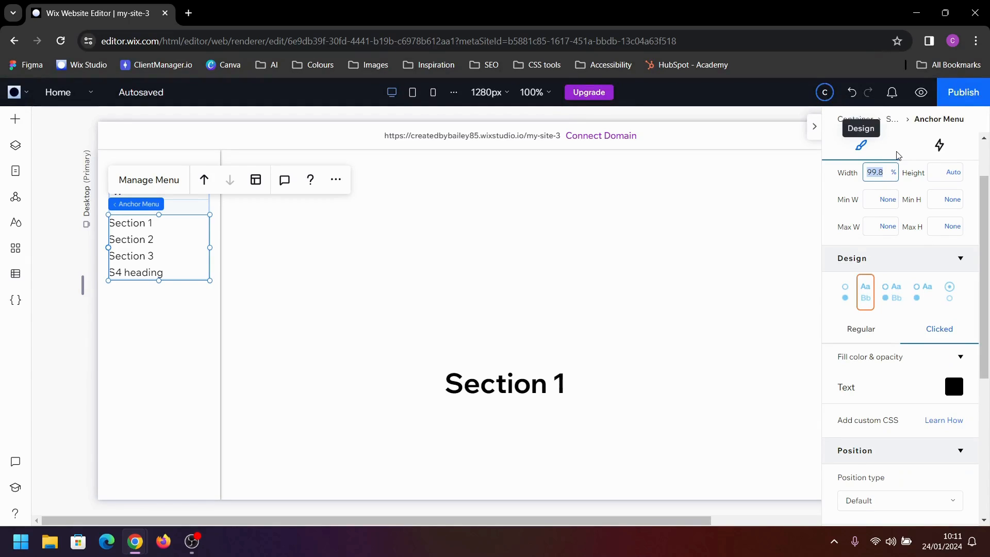
{"action": "type", "text": "100"}
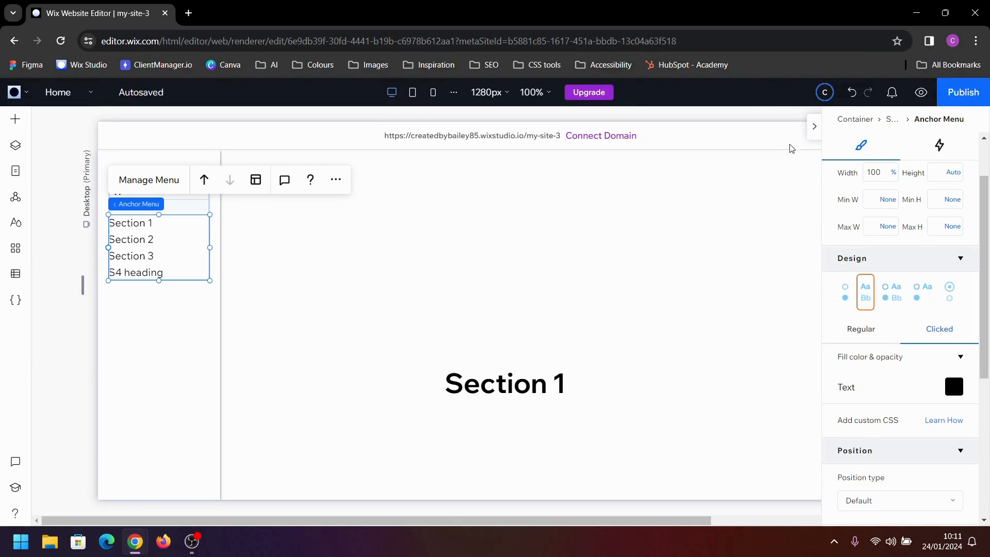
{"action": "scroll", "coordinate": [905, 212], "scroll_direction": "up", "scroll_amount": 2}
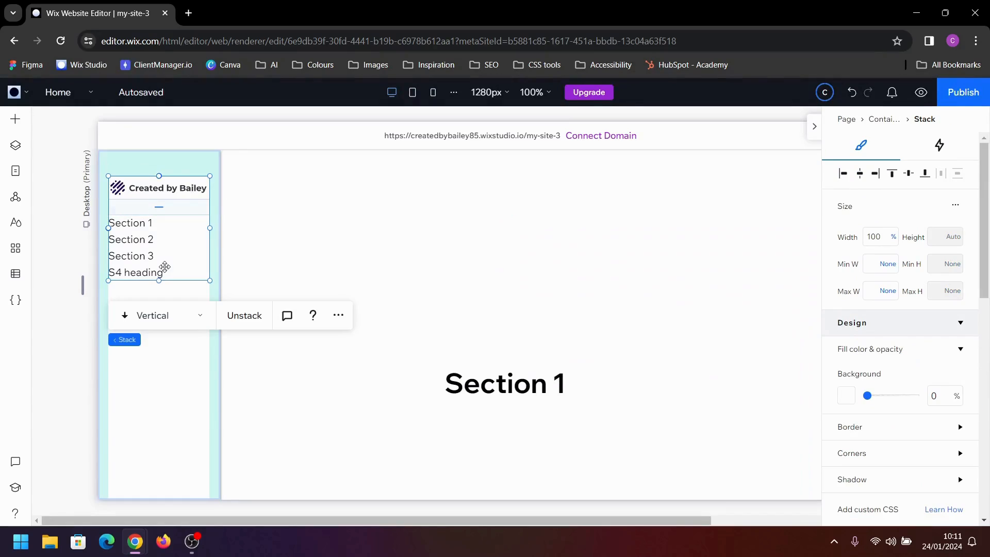
{"action": "left_click", "coordinate": [163, 267]}
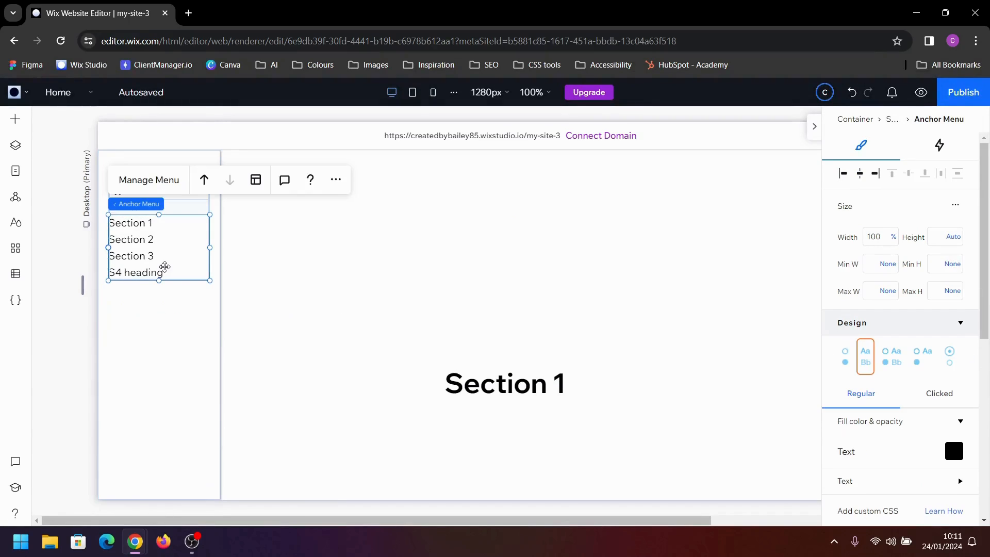
Turn on coding for the site and add a global.css file
{"action": "left_click", "coordinate": [16, 301]}
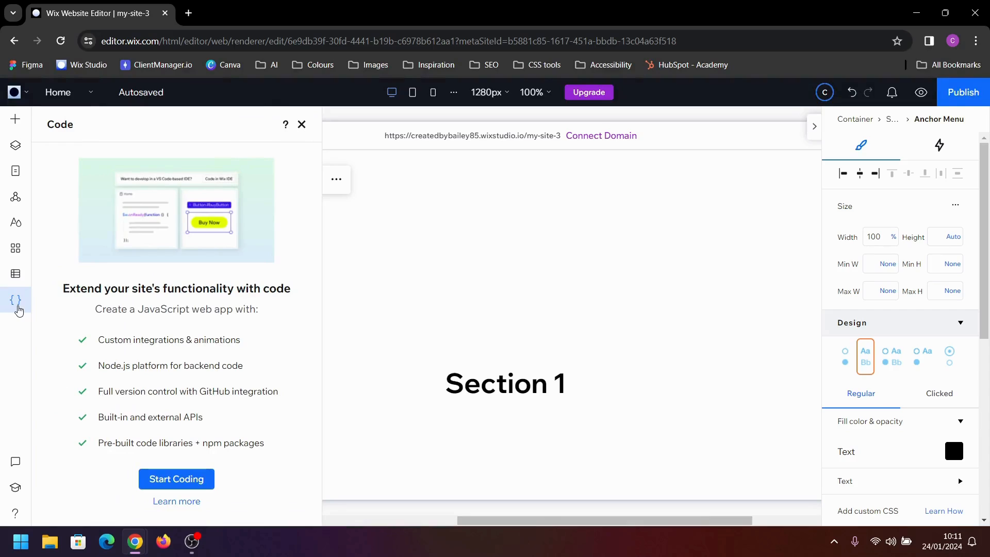
{"action": "left_click", "coordinate": [199, 480]}
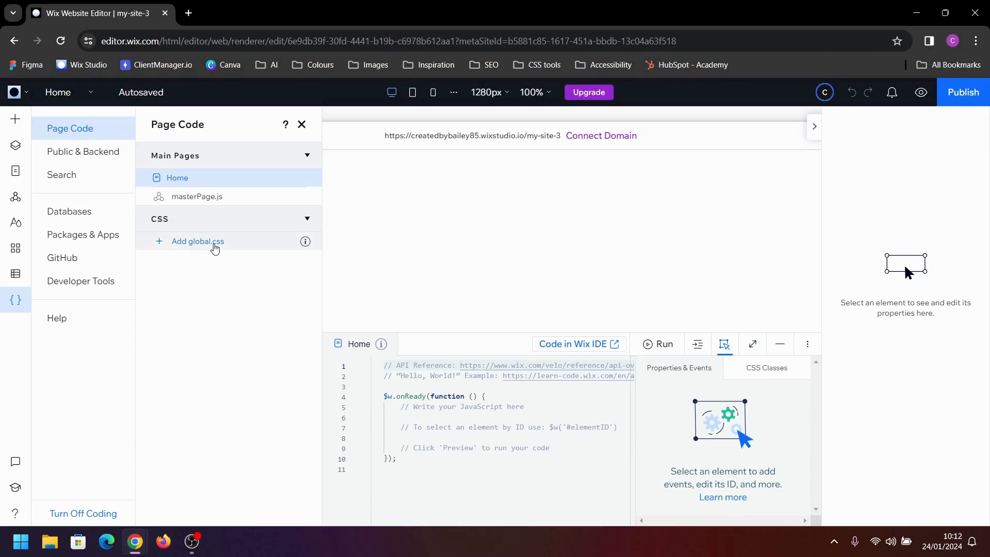
{"action": "left_click", "coordinate": [214, 245]}
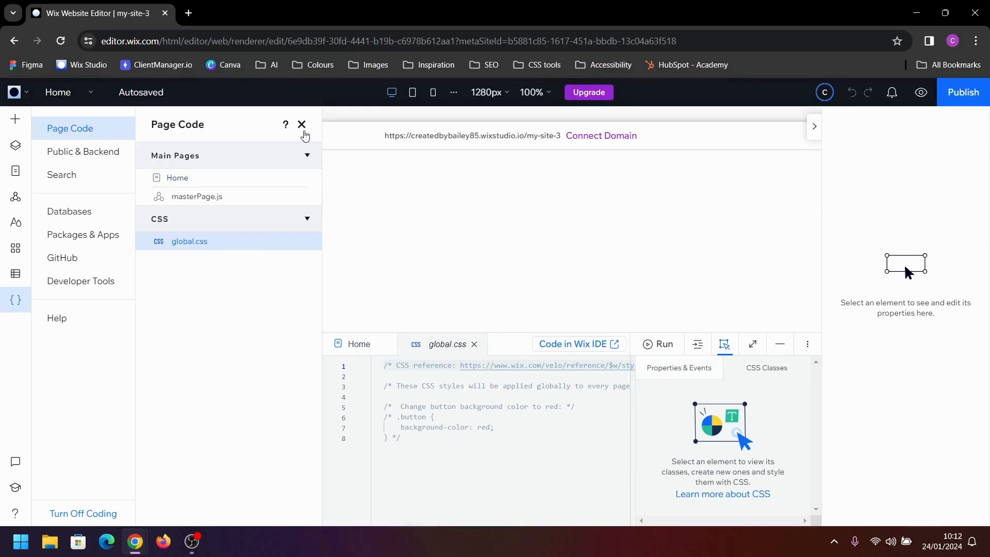
Clear all the sample code from global.css
{"action": "left_click", "coordinate": [302, 127]}
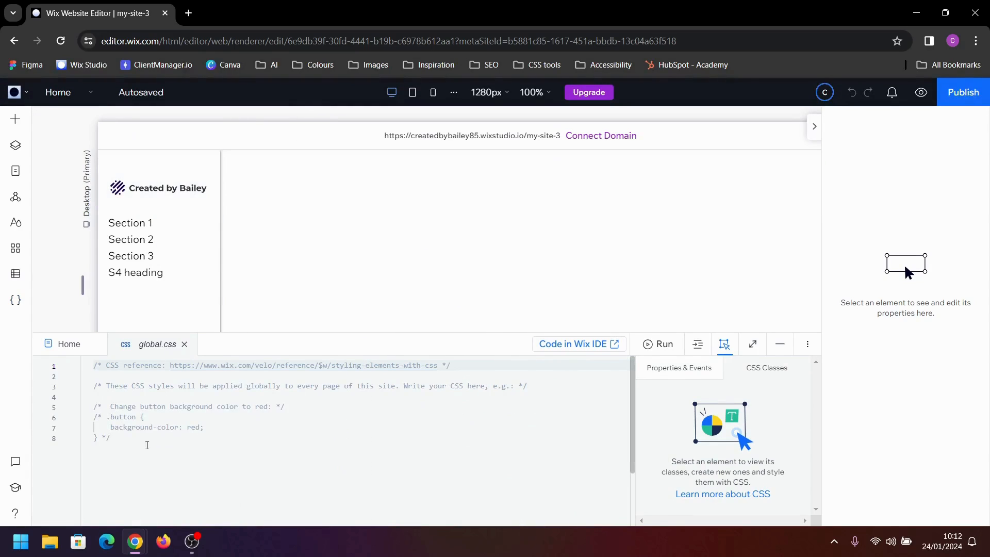
{"action": "left_click_drag", "start_coordinate": [147, 444], "coordinate": [98, 364]}
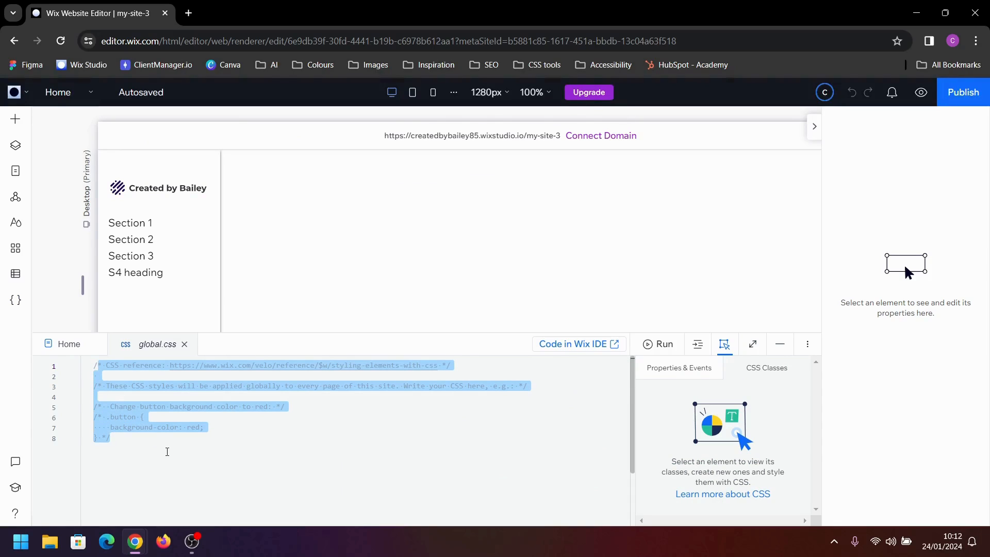
{"action": "key", "text": "BackSpace"}
Add an .anchor-menu__item rule to global.css for the anchor menu and clear its placeholder comment
{"action": "left_click", "coordinate": [140, 236]}
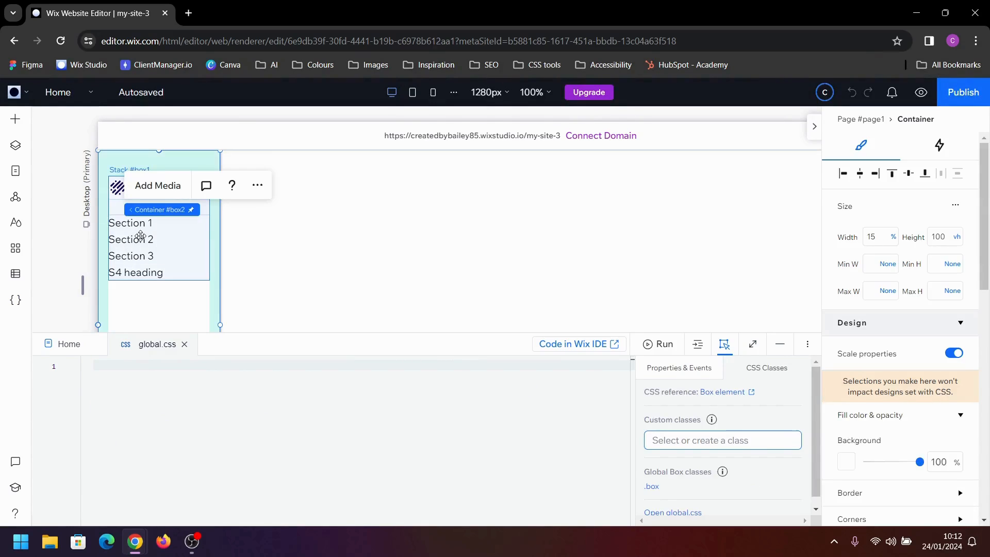
{"action": "left_click", "coordinate": [155, 240]}
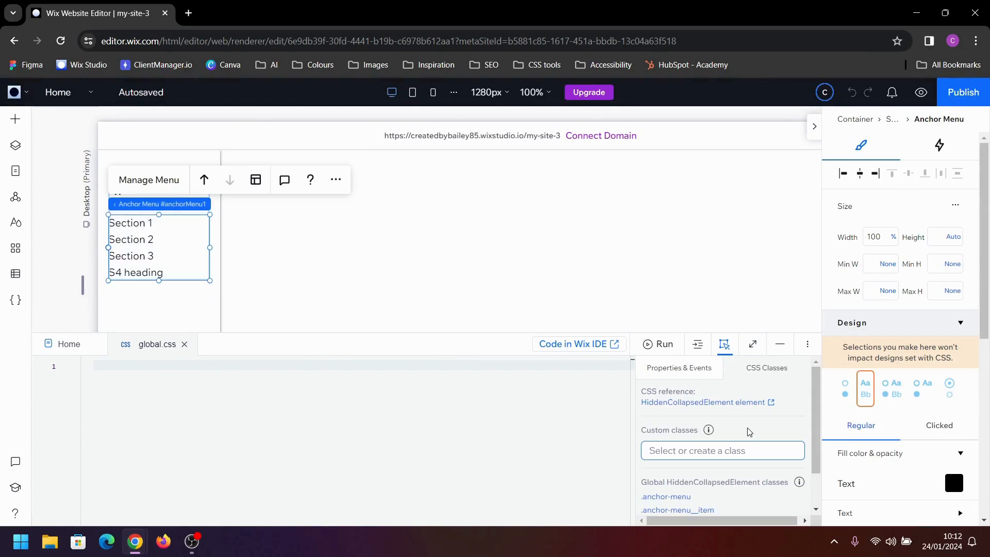
{"action": "scroll", "coordinate": [725, 446], "scroll_direction": "down", "scroll_amount": 1}
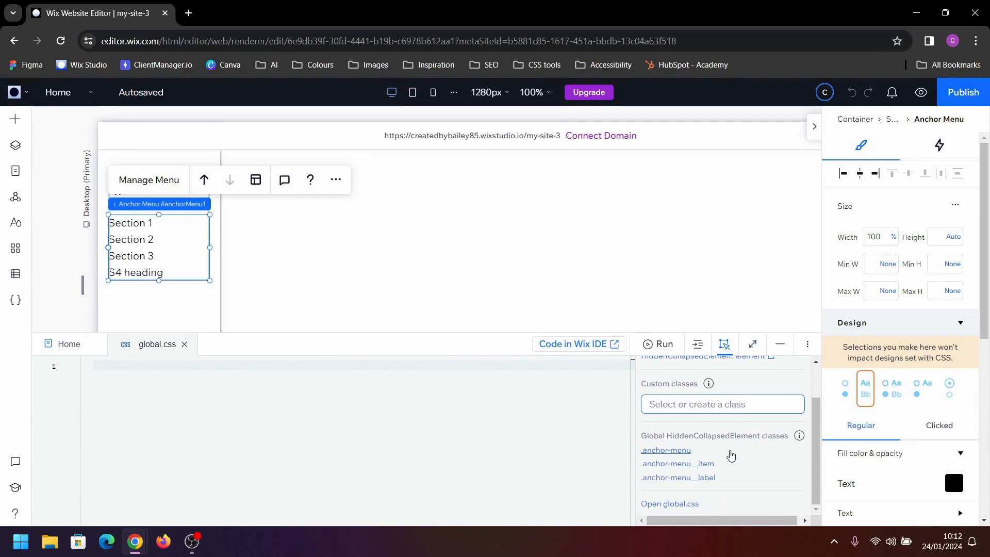
{"action": "left_click", "coordinate": [706, 473]}
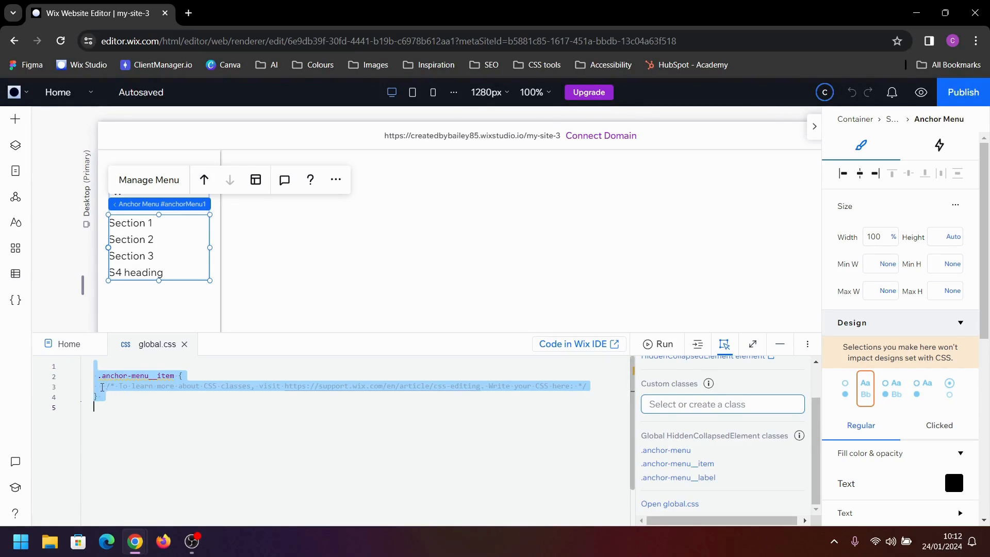
{"action": "left_click_drag", "start_coordinate": [105, 387], "coordinate": [603, 388]}
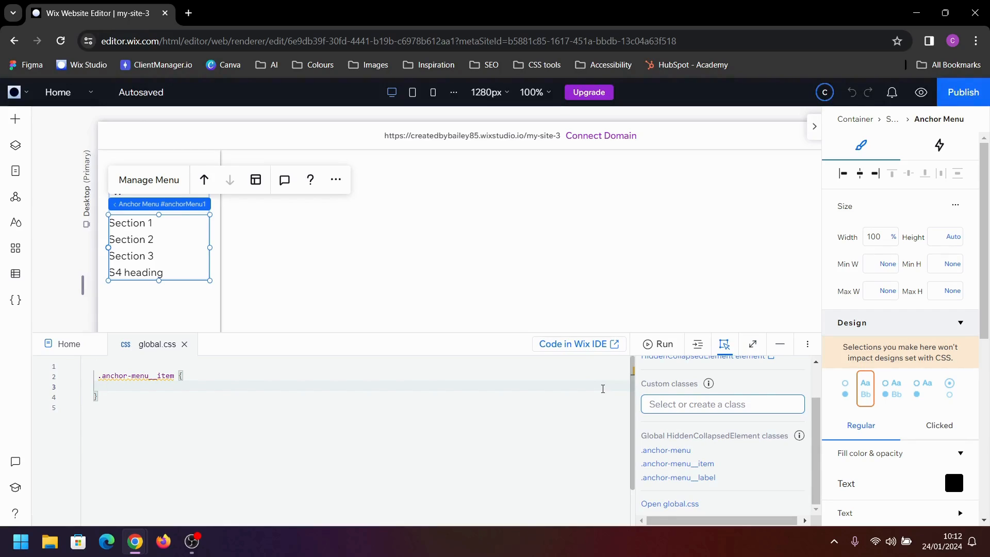
Add position: relative to the .anchor-menu__item rule
{"action": "type", "text": "pos"}
{"action": "key", "text": "Return"}
{"action": "type", "text": "re;"}
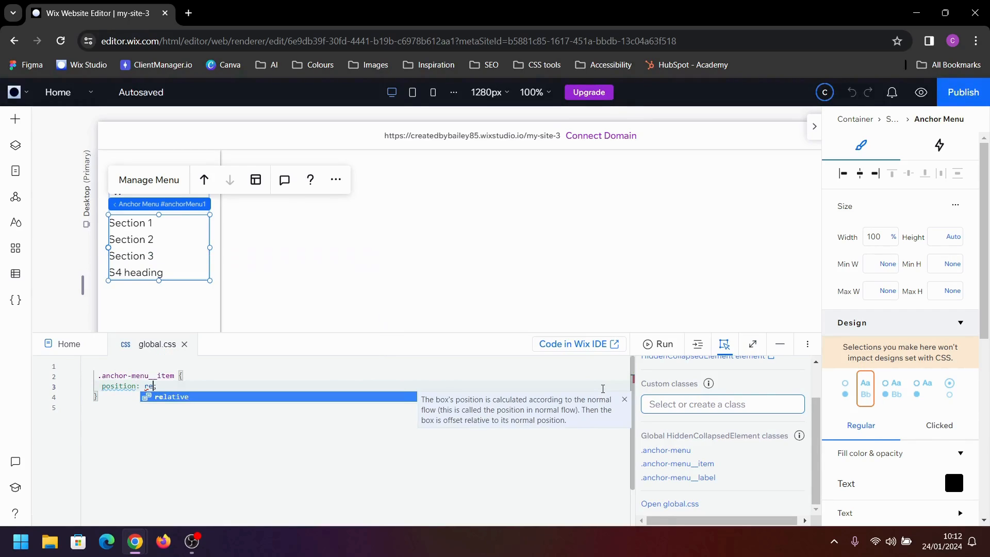
{"action": "key", "text": "Return"}
{"action": "key", "text": "Return"}
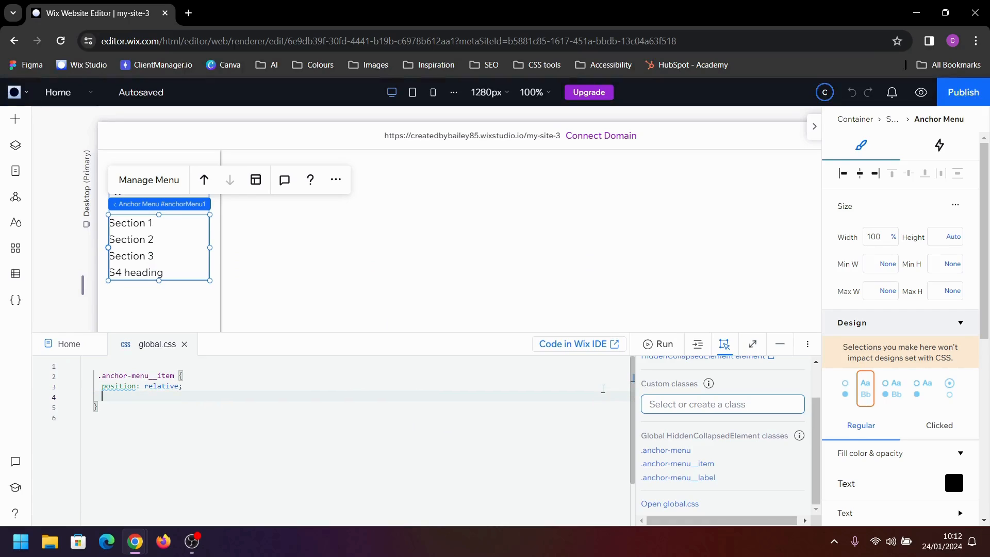
Add margin-bottom: 1rem to the .anchor-menu__item rule
{"action": "type", "text": "mar"}
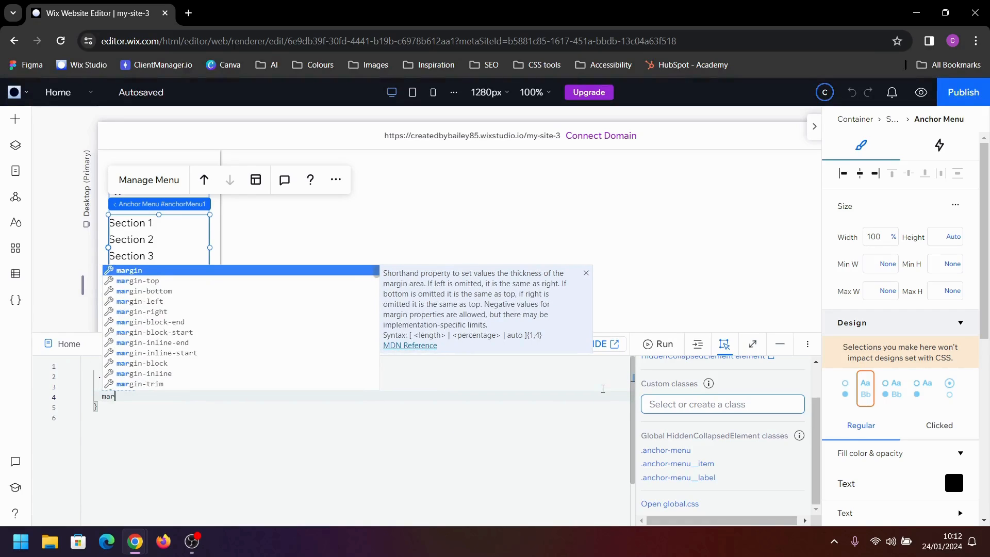
{"action": "key", "text": "Down"}
{"action": "key", "text": "Down"}
{"action": "key", "text": "Return"}
{"action": "type", "text": "1re"}
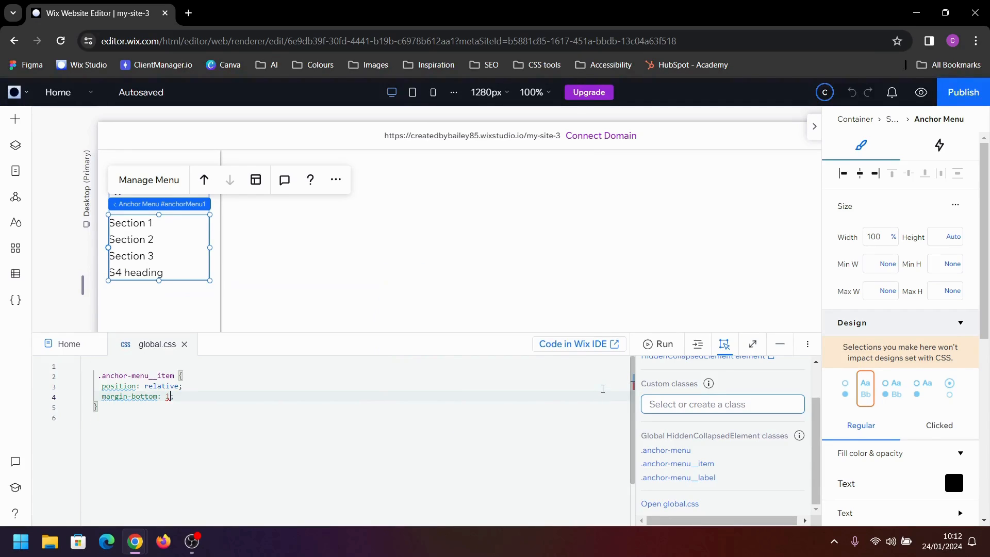
{"action": "type", "text": "m"}
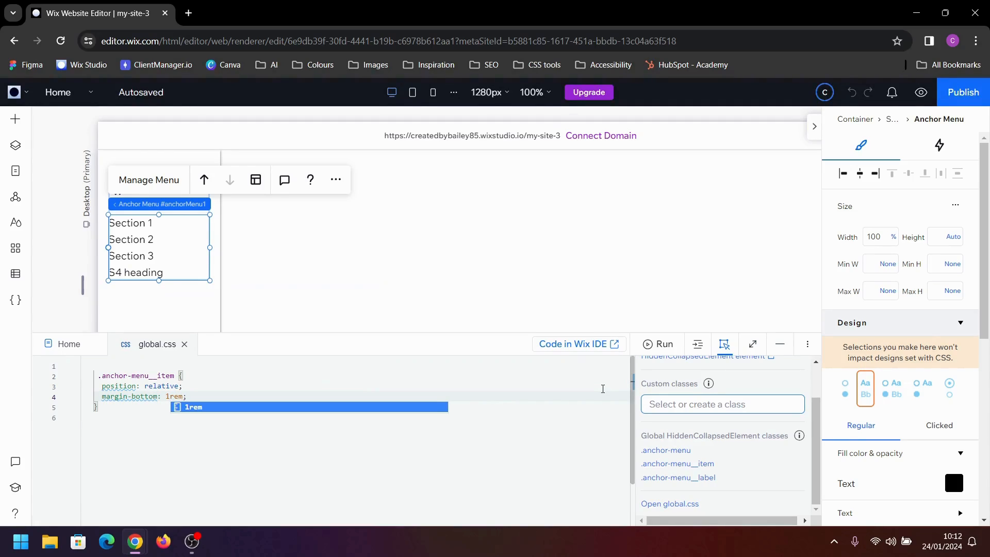
{"action": "key", "text": "Escape"}
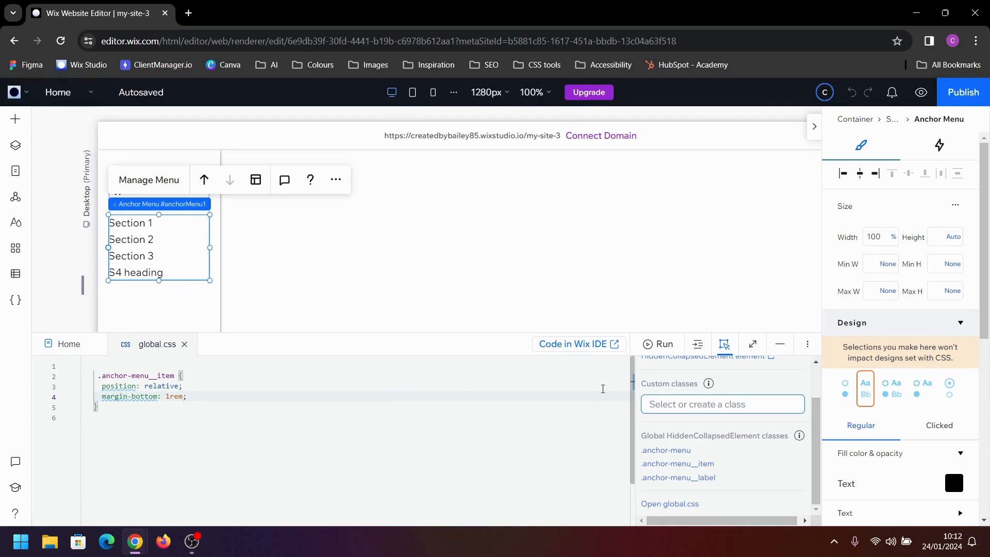
Add padding-left: 32px to the .anchor-menu__item rule, then preview the menu spacing and return to the editor
{"action": "key", "text": "Return"}
{"action": "type", "text": "padding"}
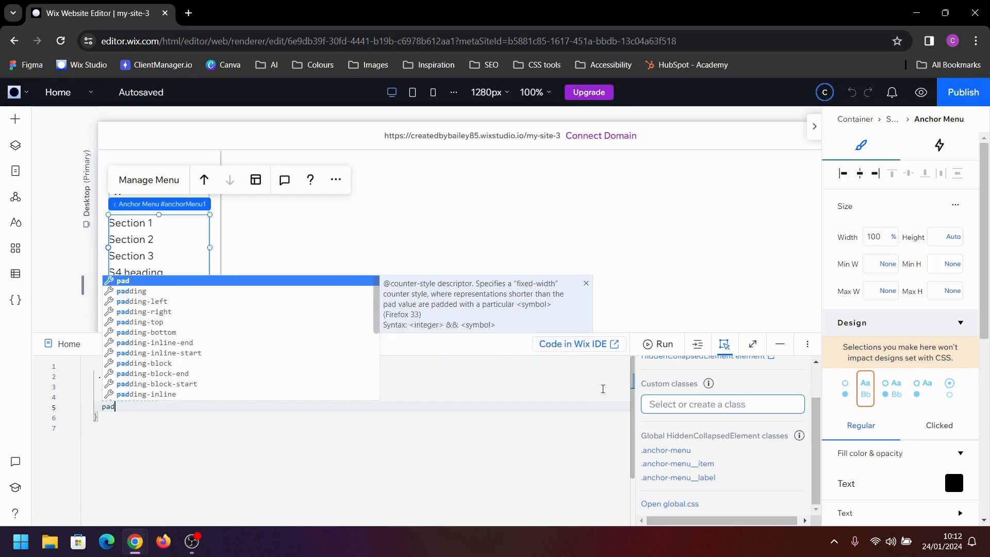
{"action": "key", "text": "Down"}
{"action": "key", "text": "Return"}
{"action": "type", "text": "32"}
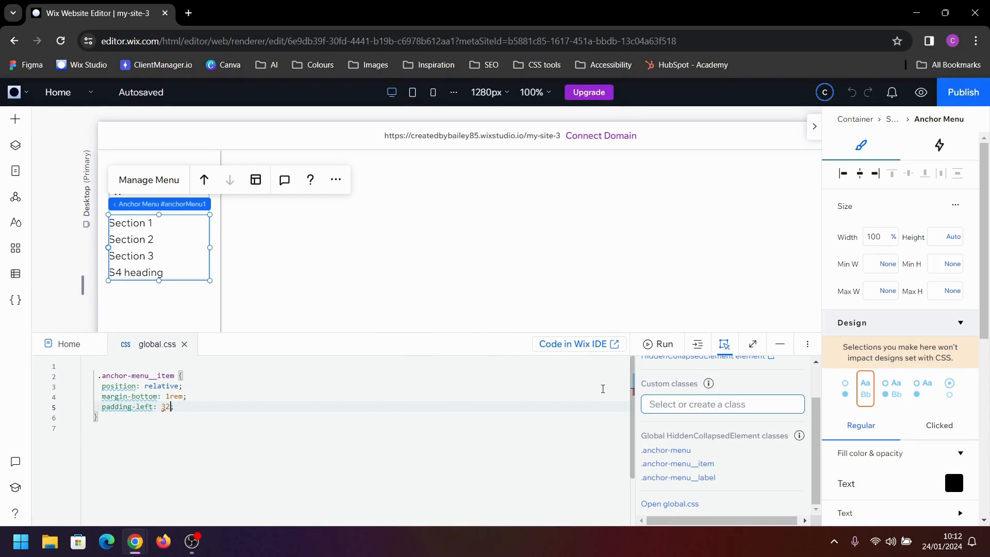
{"action": "type", "text": "px"}
{"action": "key", "text": "Escape"}
{"action": "left_click", "coordinate": [919, 93]}
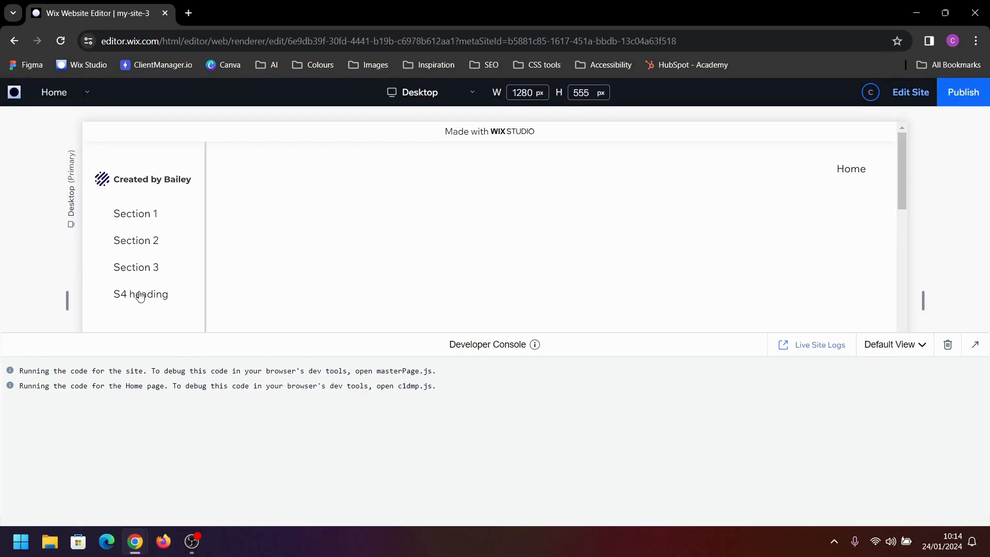
{"action": "left_click", "coordinate": [910, 92]}
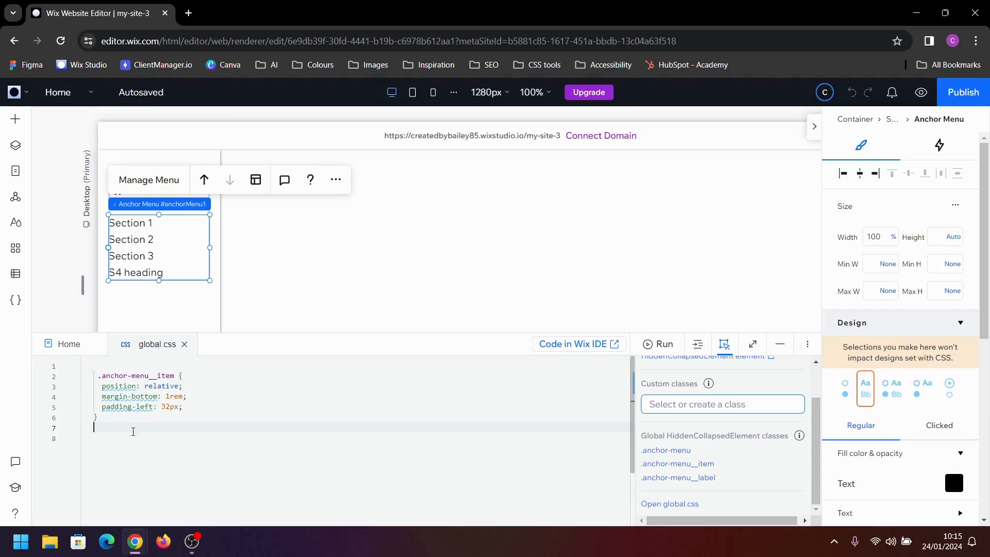
Add a second .anchor-menu__item rule below the first and remove its placeholder comment and the extra blank lines
{"action": "key", "text": "Return"}
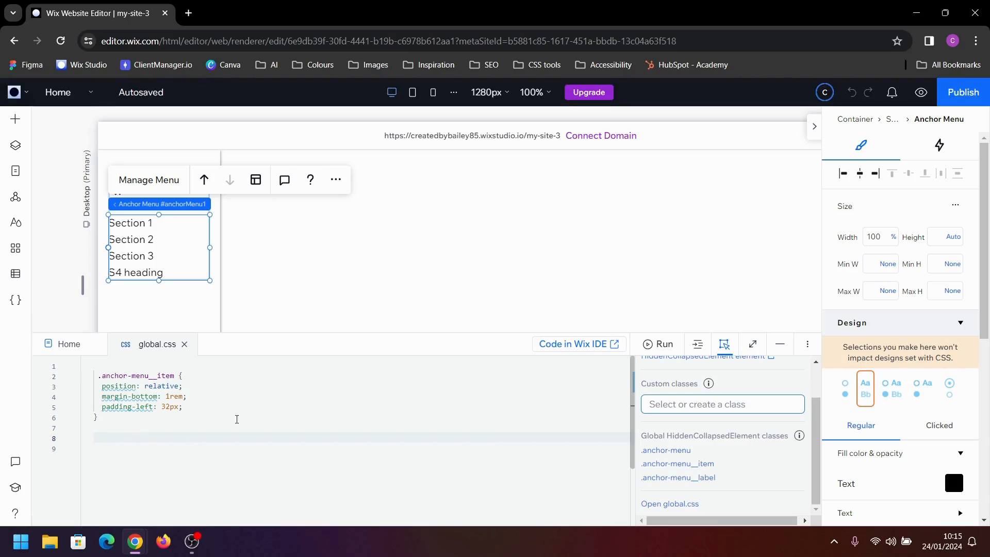
{"action": "left_click", "coordinate": [677, 464]}
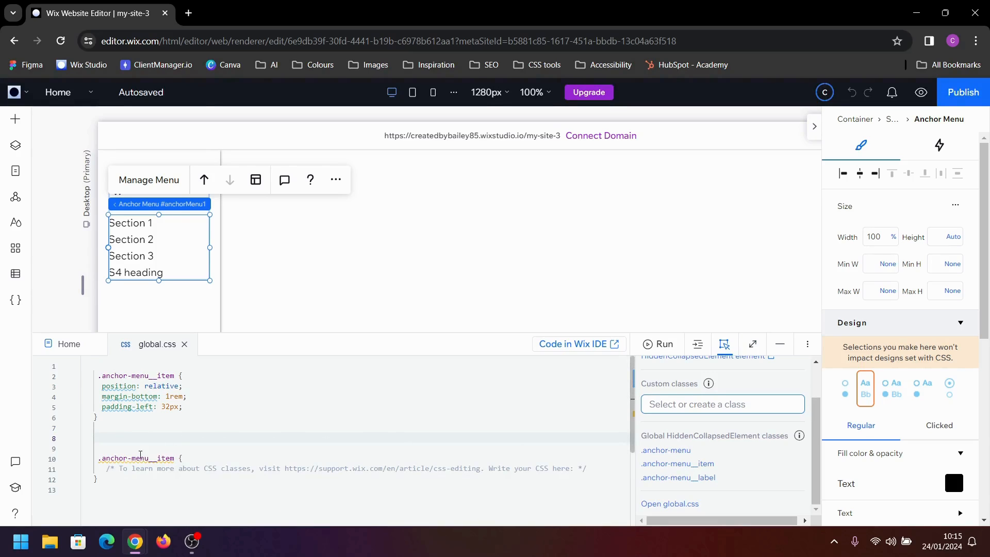
{"action": "left_click_drag", "start_coordinate": [108, 468], "coordinate": [588, 470]}
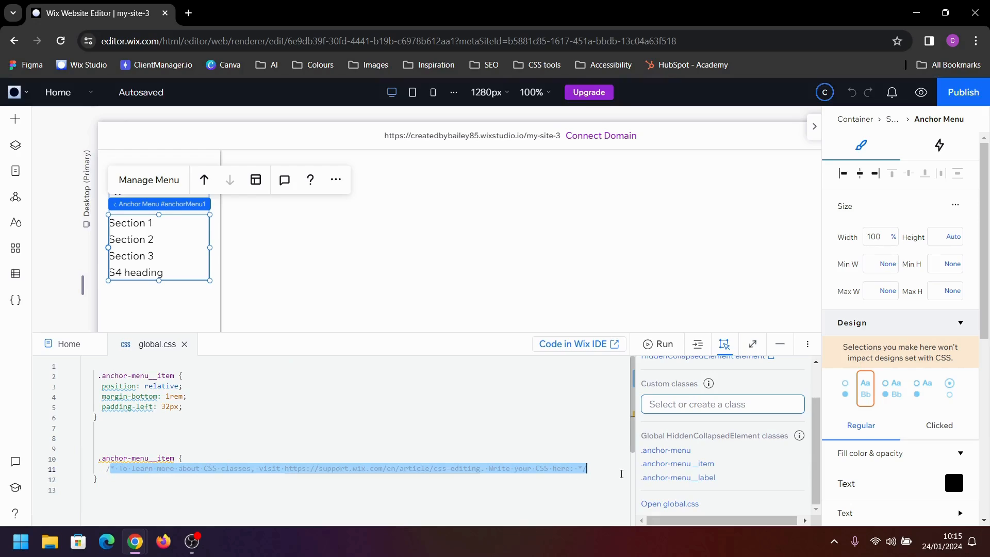
{"action": "key", "text": "BackSpace"}
{"action": "key", "text": "Up"}
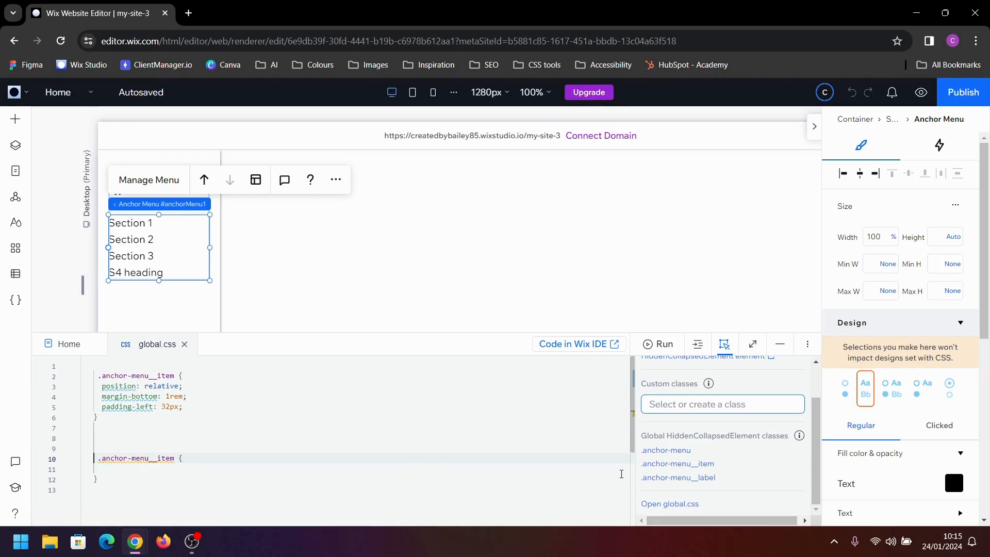
{"action": "key", "text": "BackSpace"}
{"action": "key", "text": "BackSpace"}
Change the second rule's selector to .anchor-menu__item::after
{"action": "key", "text": "Right"}
{"action": "key", "text": "Right"}
{"action": "key", "text": "Right"}
{"action": "key", "text": "Right"}
{"action": "key", "text": "Right"}
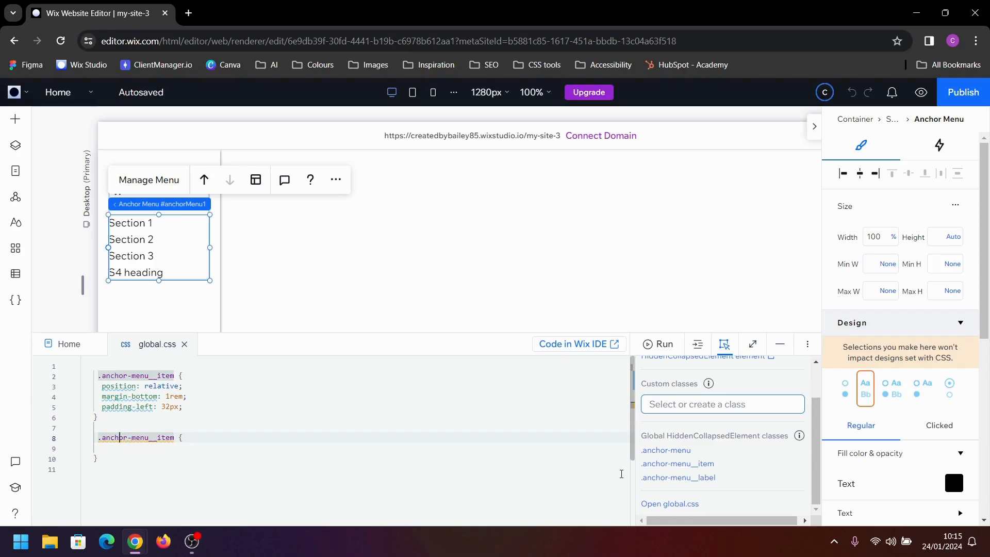
{"action": "type", "text": "::afte"}
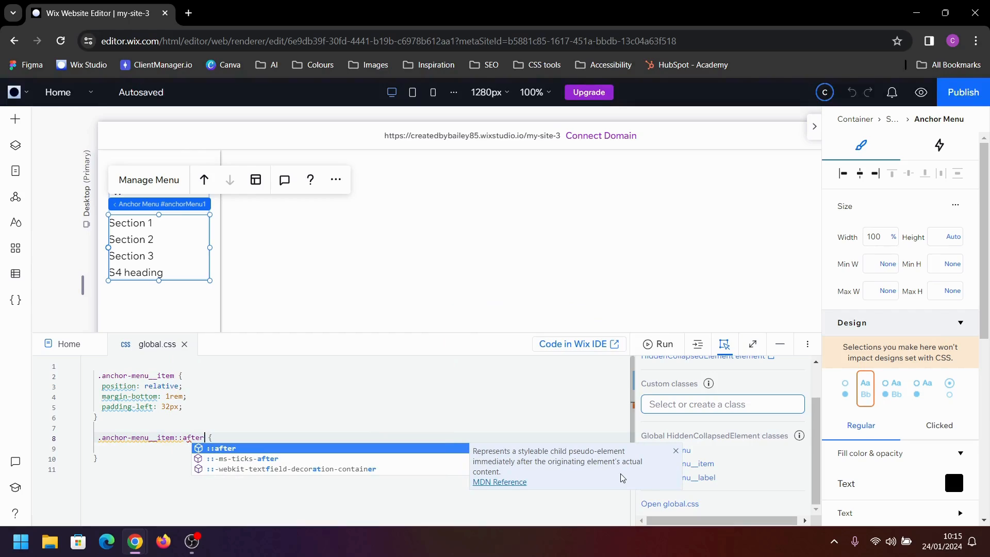
{"action": "type", "text": "r"}
{"action": "key", "text": "End"}
{"action": "key", "text": "Down"}
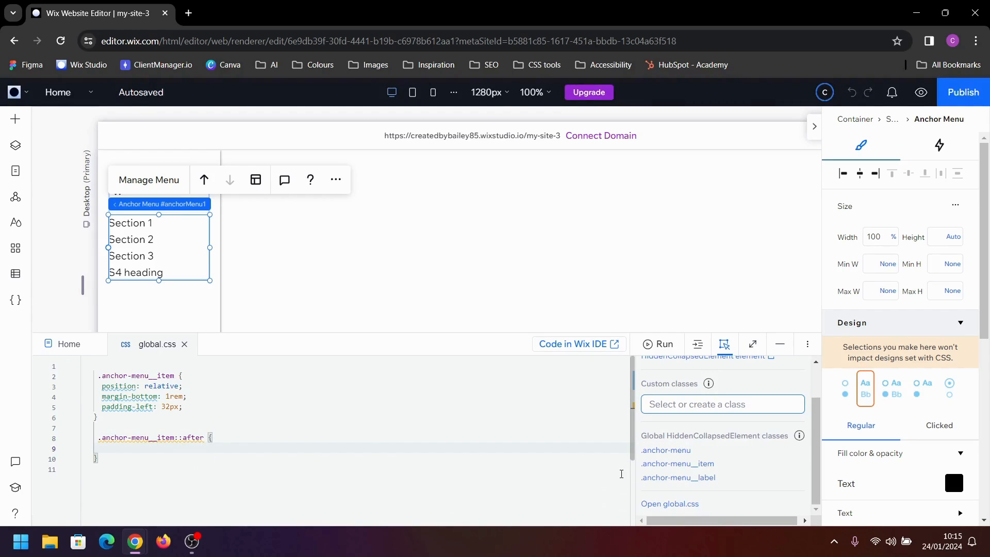
Give the .anchor-menu__item::after rule empty content ('') and a width of 100%
{"action": "type", "text": "cont"}
{"action": "key", "text": "Return"}
{"action": "type", "text": "'';"}
{"action": "key", "text": "Return"}
{"action": "type", "text": "wi"}
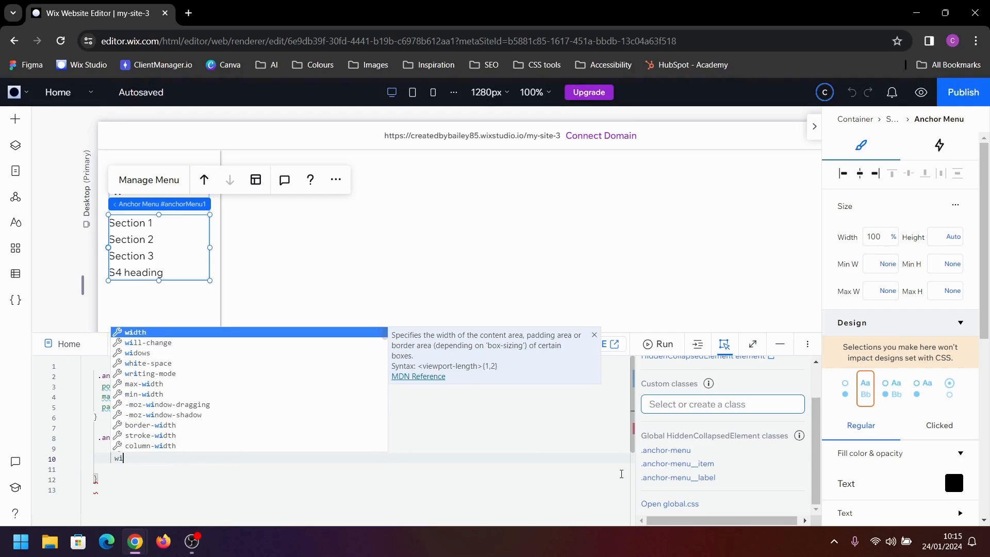
{"action": "key", "text": "Return"}
{"action": "type", "text": "100"}
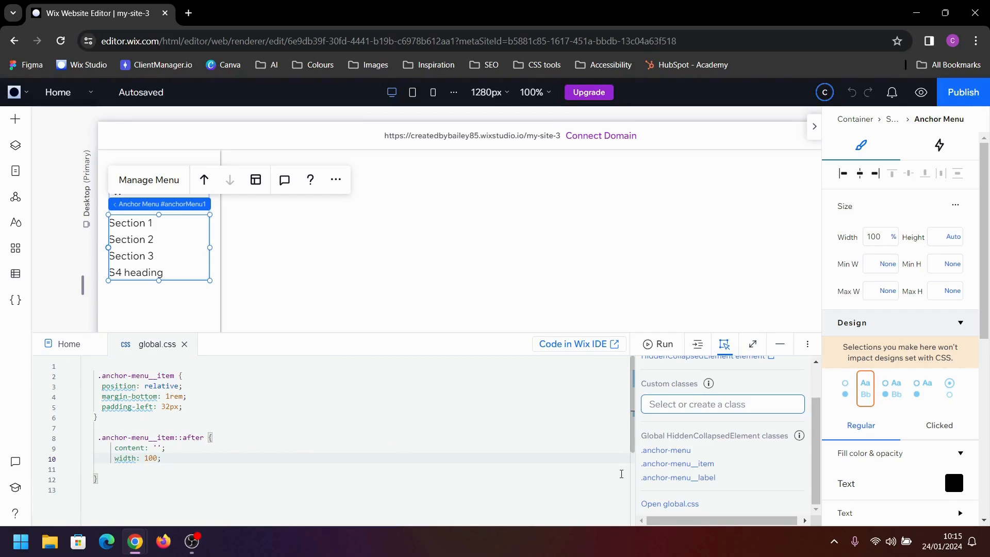
{"action": "type", "text": "%"}
{"action": "key", "text": "Right"}
{"action": "key", "text": "Return"}
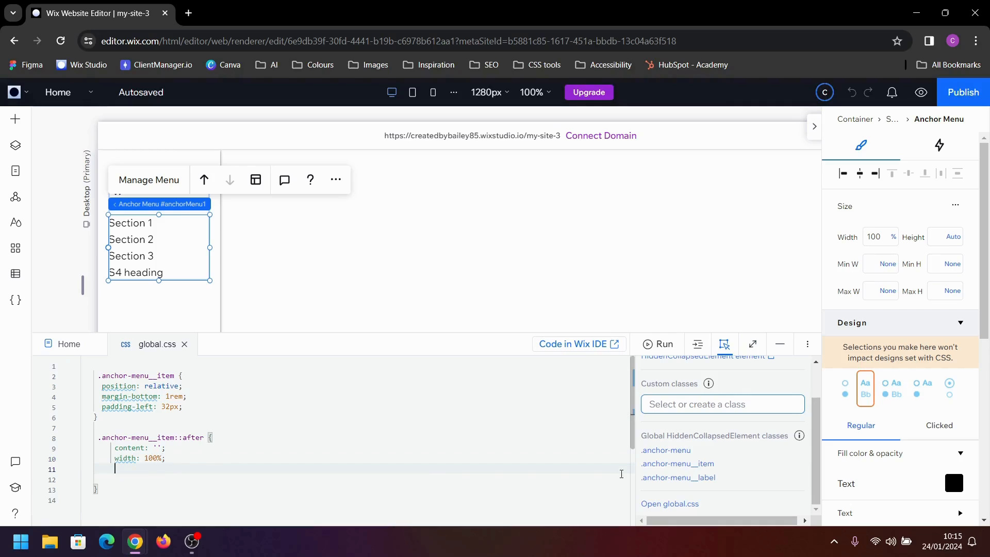
Add height: 4px to the .anchor-menu__item::after rule
{"action": "type", "text": "he"}
{"action": "key", "text": "Return"}
{"action": "type", "text": "4px;"}
{"action": "key", "text": "Right"}
{"action": "key", "text": "Return"}
Add background-color: #000 to the .anchor-menu__item::after rule
{"action": "type", "text": "back"}
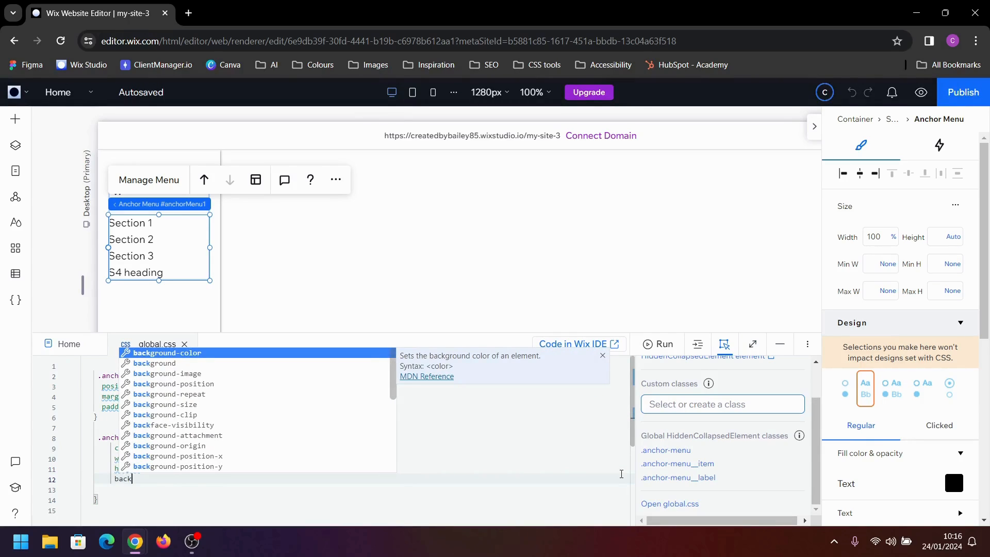
{"action": "key", "text": "Return"}
{"action": "type", "text": "#000;"}
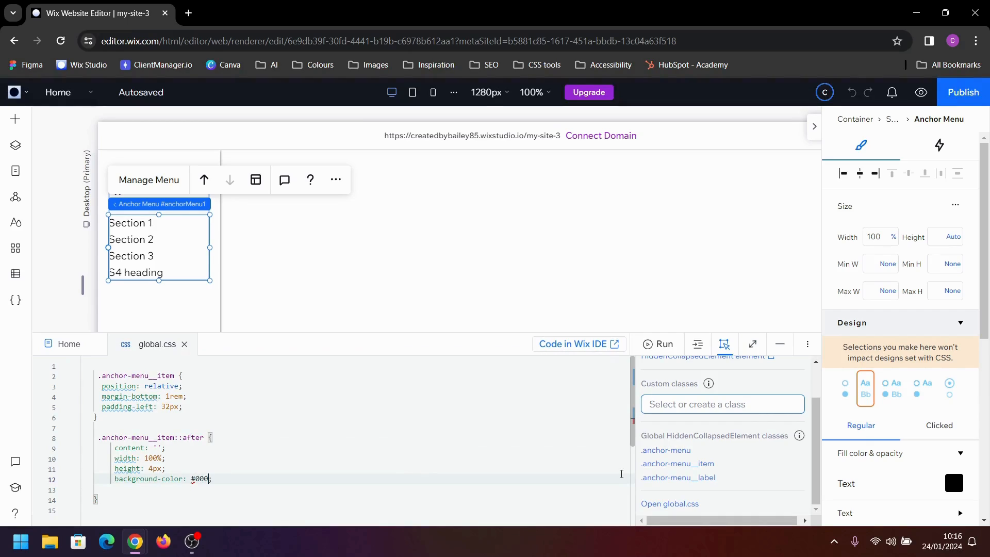
{"action": "key", "text": "Right"}
{"action": "key", "text": "BackSpace"}
Add border-radius: 8px to the .anchor-menu__item::after rule
{"action": "key", "text": "Return"}
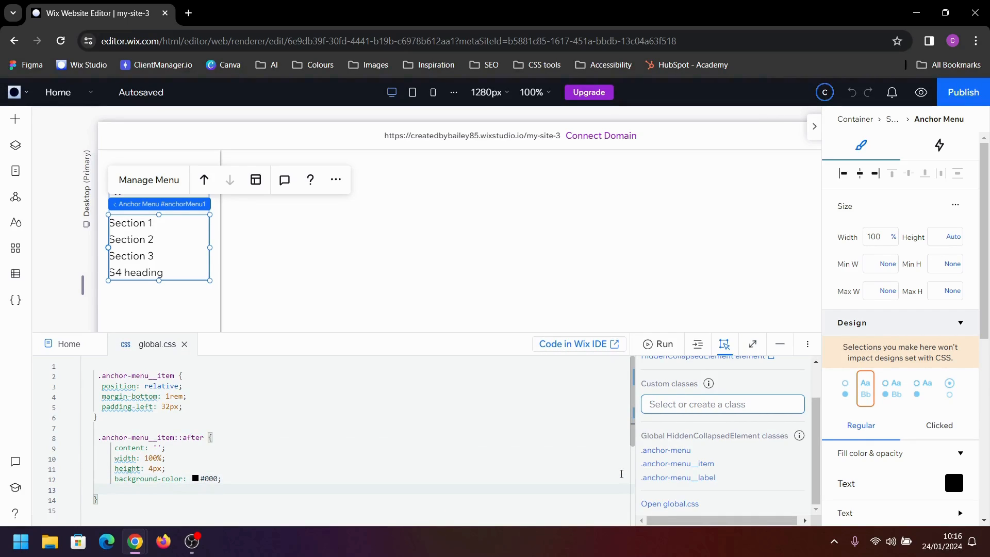
{"action": "type", "text": "b"}
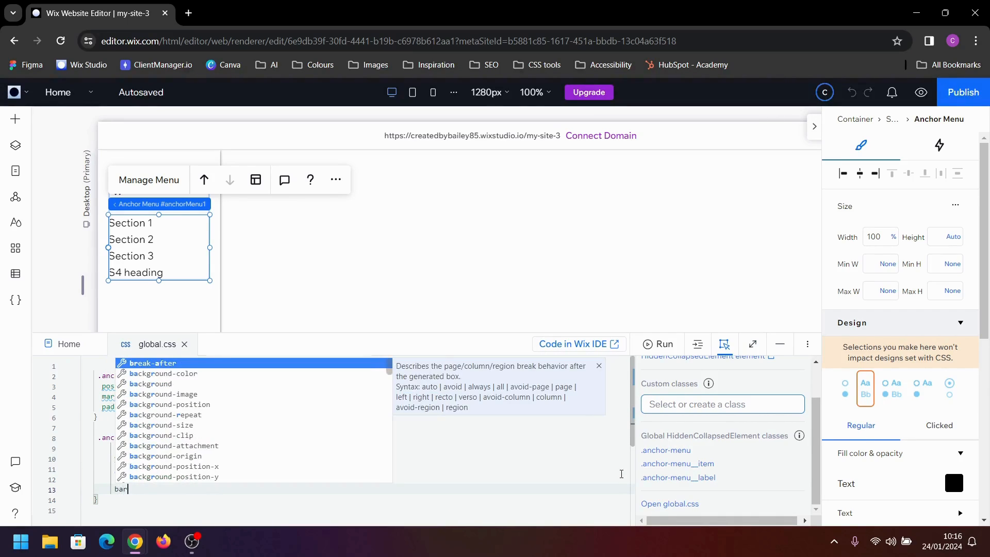
{"action": "type", "text": "or"}
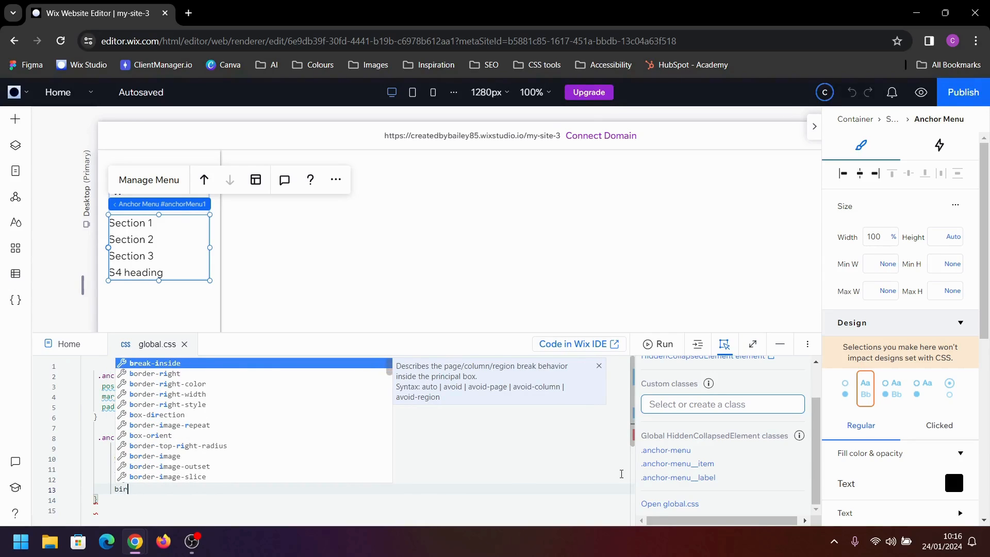
{"action": "key", "text": "Down"}
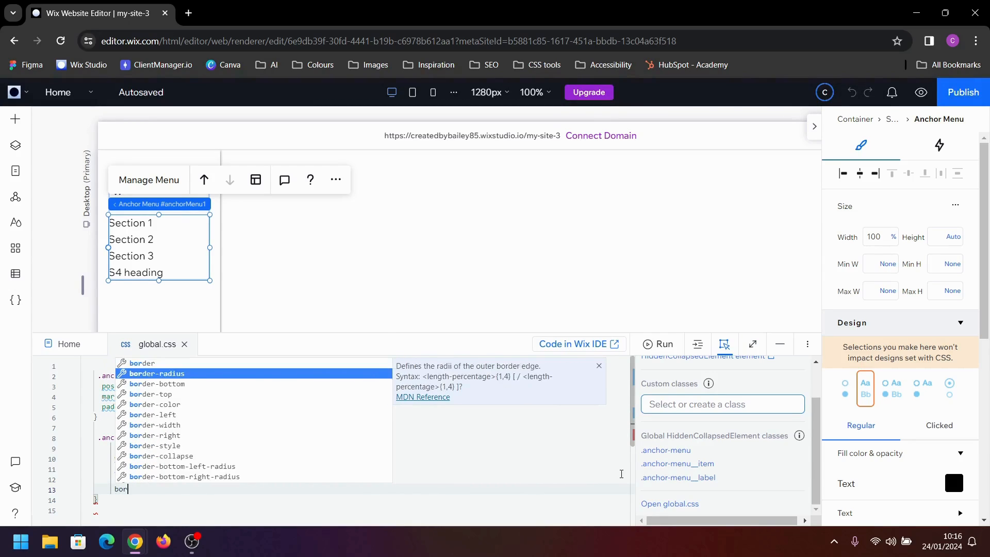
{"action": "key", "text": "Return"}
{"action": "type", "text": "7"}
{"action": "key", "text": "BackSpace"}
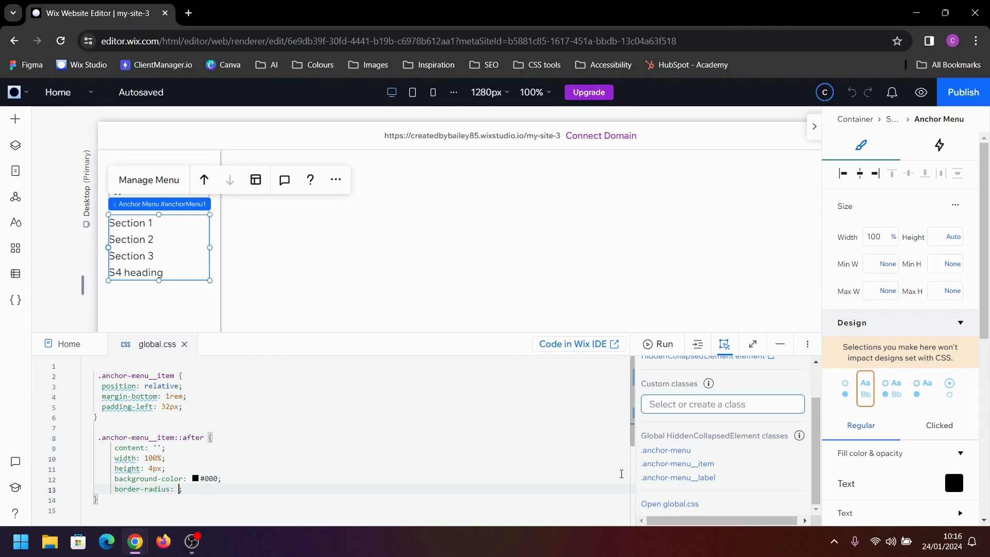
{"action": "type", "text": "8px"}
Add position: absolute and left: 0 to the .anchor-menu__item::after rule
{"action": "key", "text": "Return"}
{"action": "type", "text": "po"}
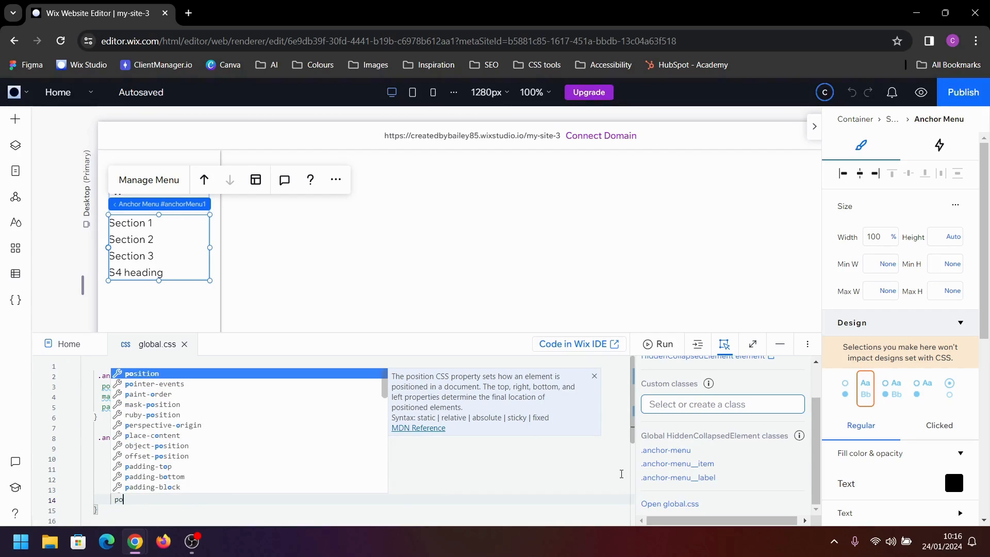
{"action": "key", "text": "Return"}
{"action": "type", "text": "a;"}
{"action": "key", "text": "Return"}
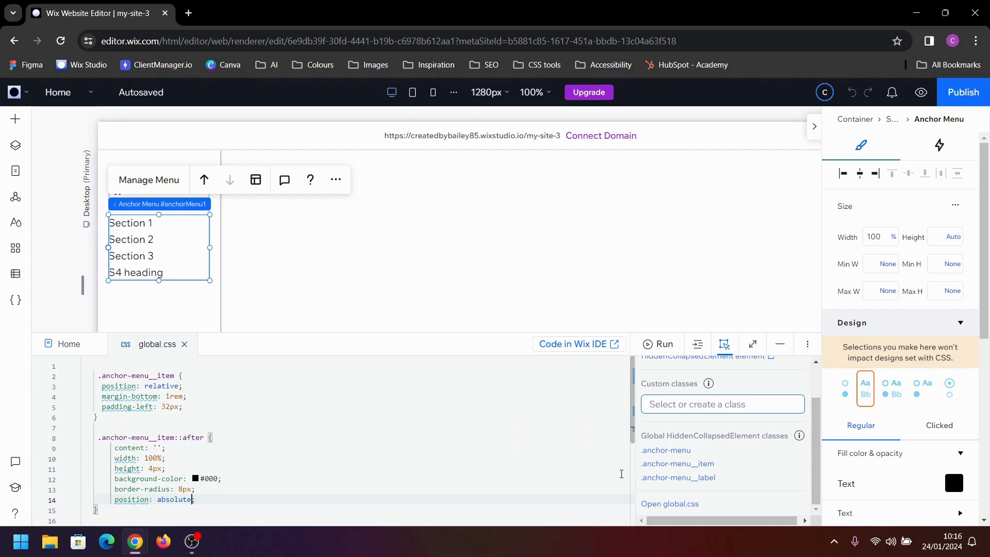
{"action": "key", "text": "Return"}
{"action": "type", "text": "left"}
{"action": "key", "text": "Return"}
{"action": "type", "text": "0;"}
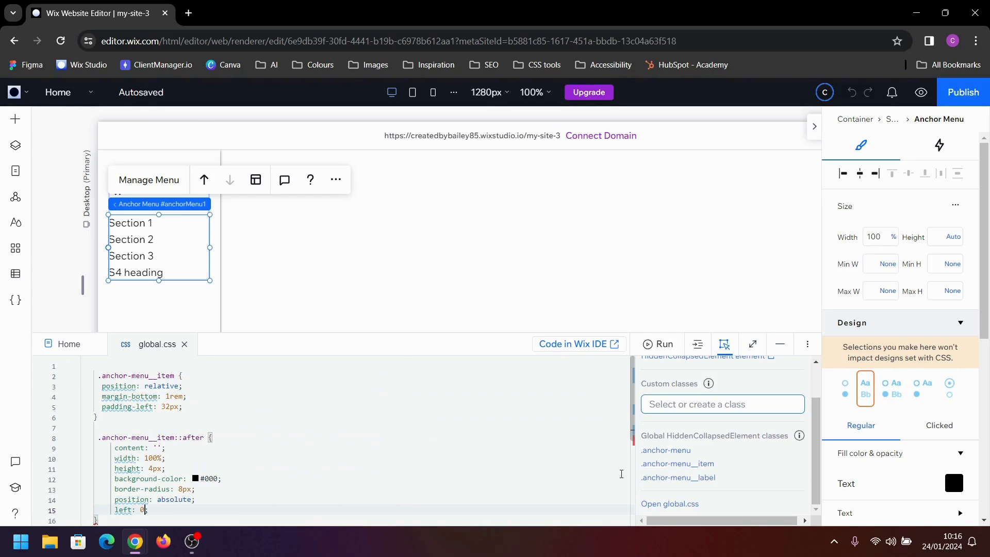
Add bottom: -8px to the .anchor-menu__item::after rule
{"action": "key", "text": "Return"}
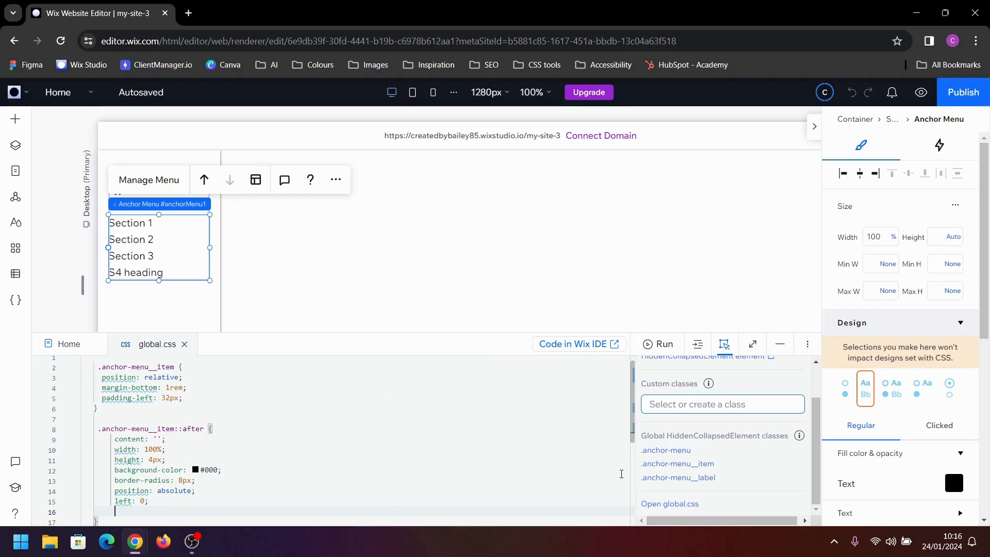
{"action": "type", "text": "bot"}
{"action": "key", "text": "Return"}
{"action": "type", "text": "-8px;"}
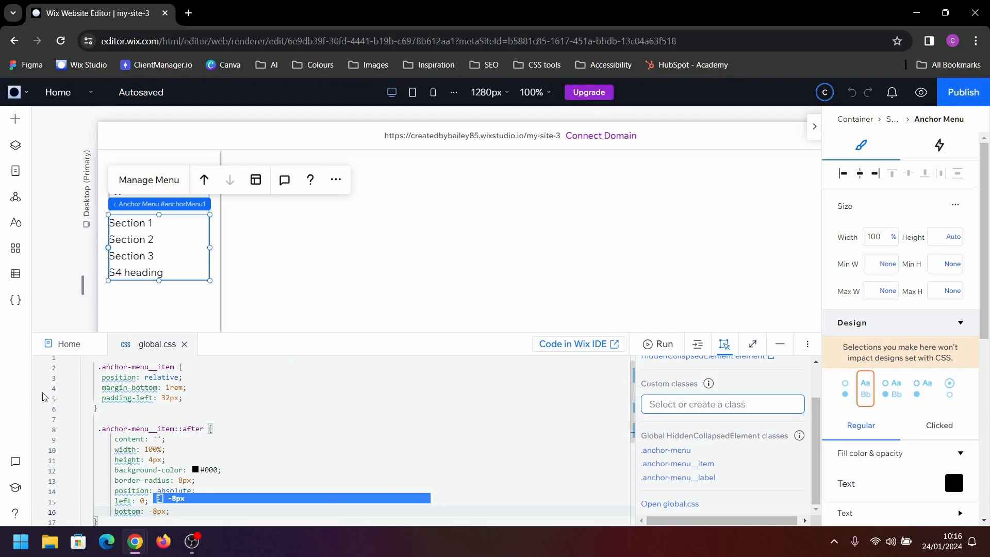
{"action": "key", "text": "Return"}
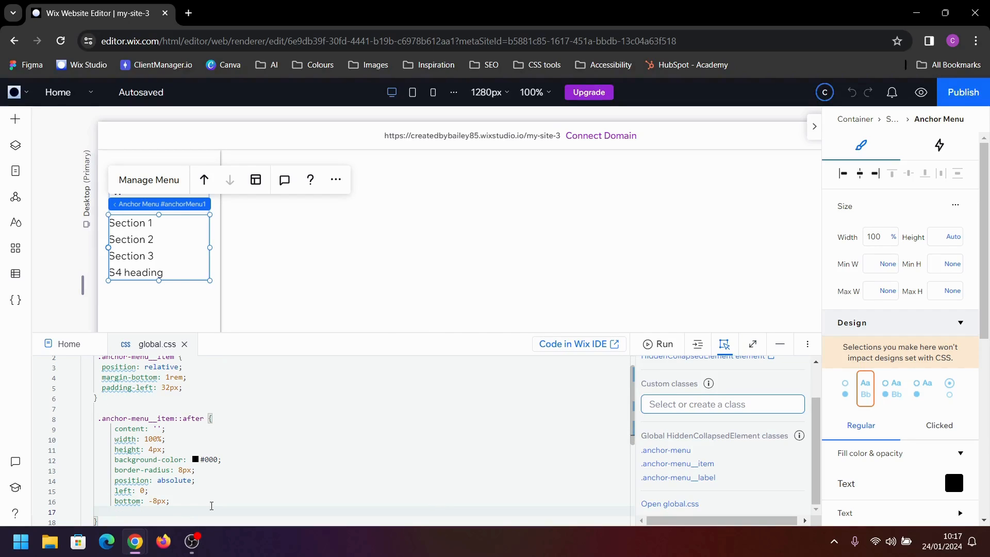
Add scale: 0 1 to the .anchor-menu__item::after rule
{"action": "type", "text": "scale"}
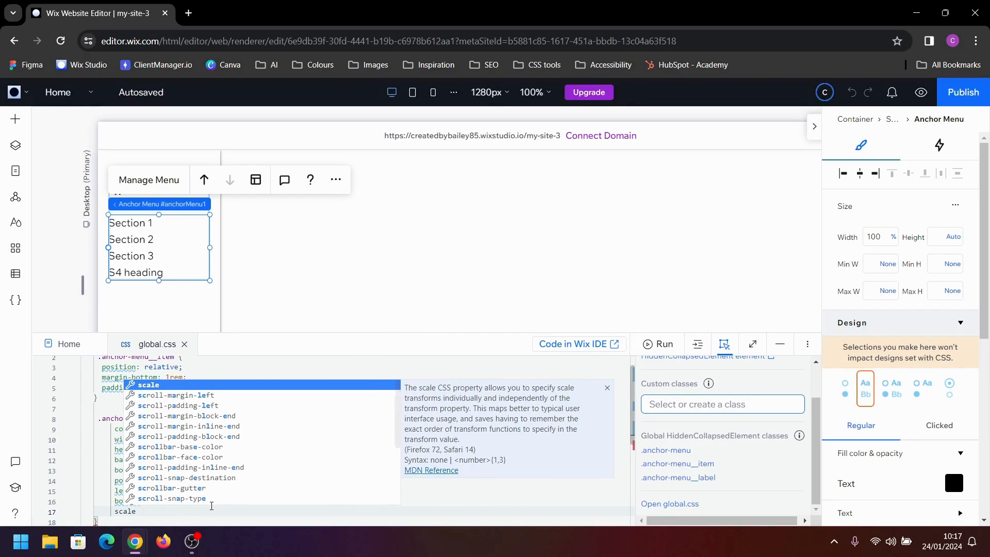
{"action": "type", "text": ": "}
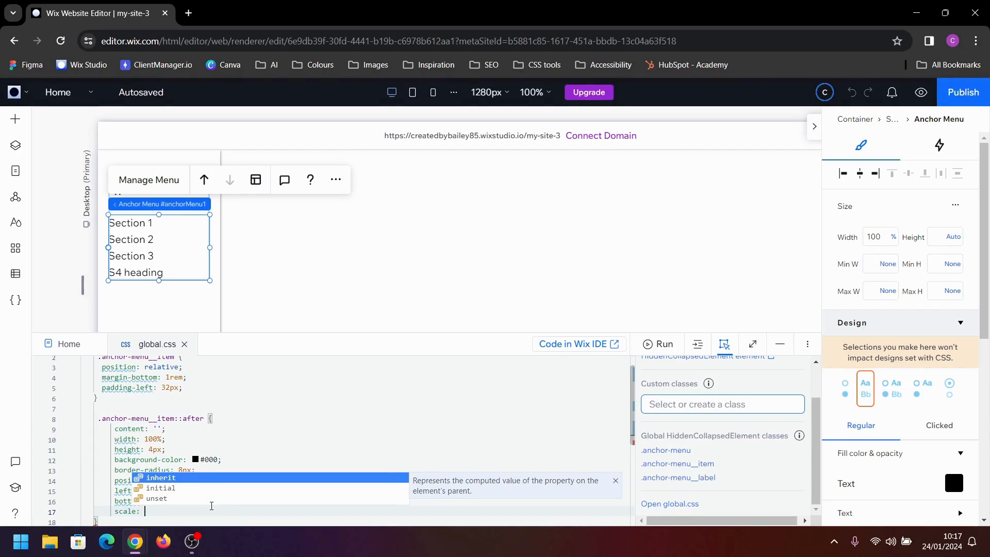
{"action": "type", "text": "0 1"}
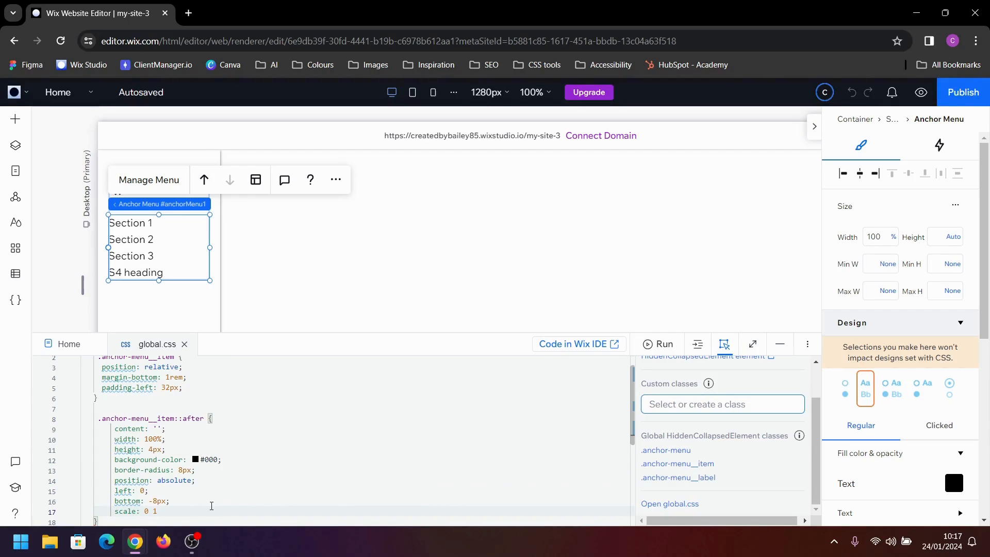
{"action": "type", "text": ";"}
{"action": "scroll", "coordinate": [212, 505], "scroll_direction": "down", "scroll_amount": 1}
{"action": "key", "text": "Left"}
{"action": "key", "text": "Left"}
{"action": "key", "text": "Left"}
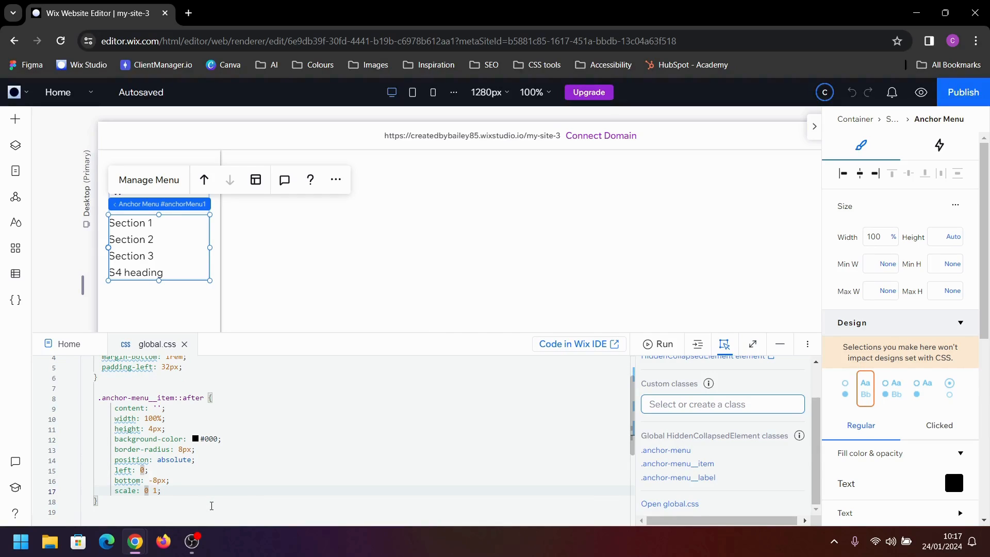
Add transform-origin: right to the .anchor-menu__item::after rule
{"action": "key", "text": "End"}
{"action": "key", "text": "Return"}
{"action": "type", "text": "transform"}
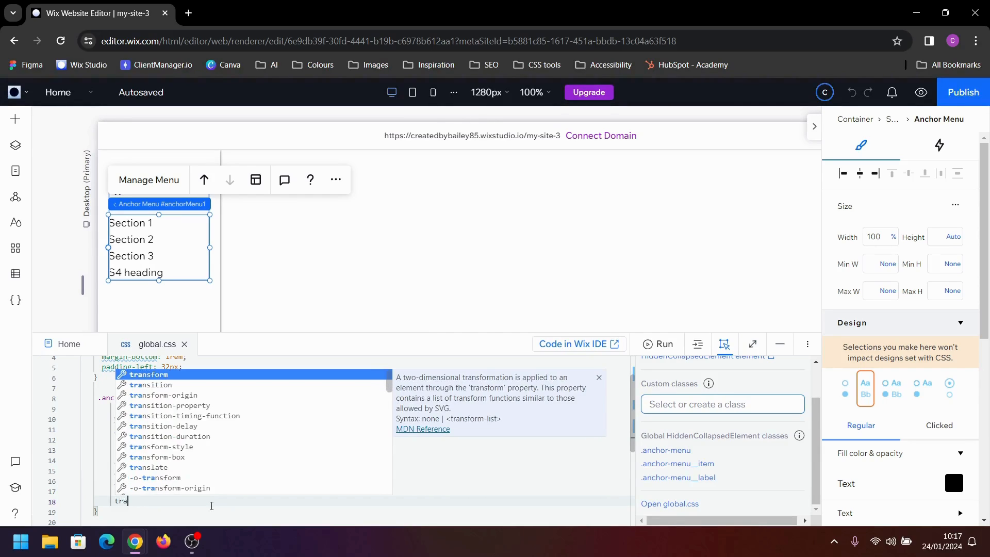
{"action": "key", "text": "Return"}
{"action": "key", "text": "BackSpace"}
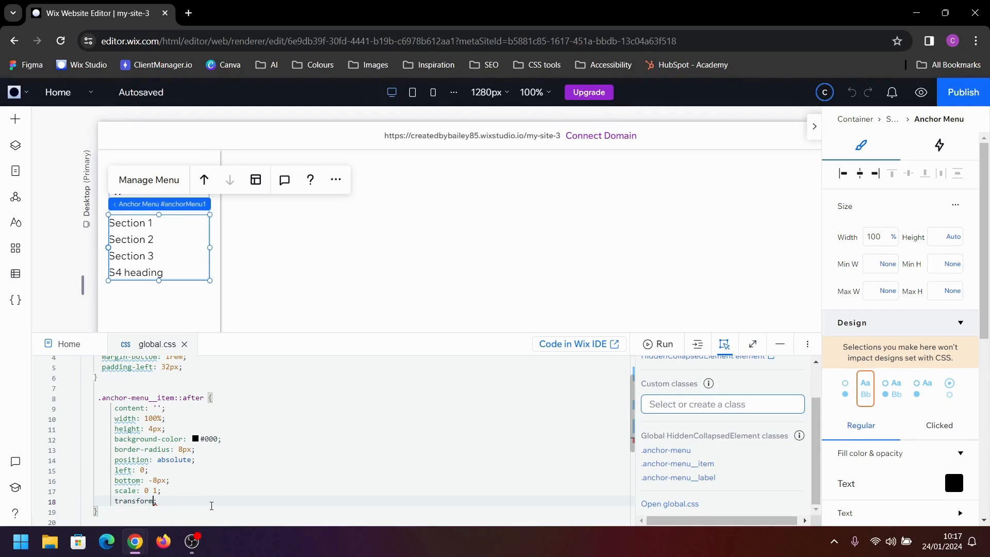
{"action": "key", "text": "BackSpace"}
{"action": "type", "text": "-origin: ;"}
{"action": "key", "text": "Down"}
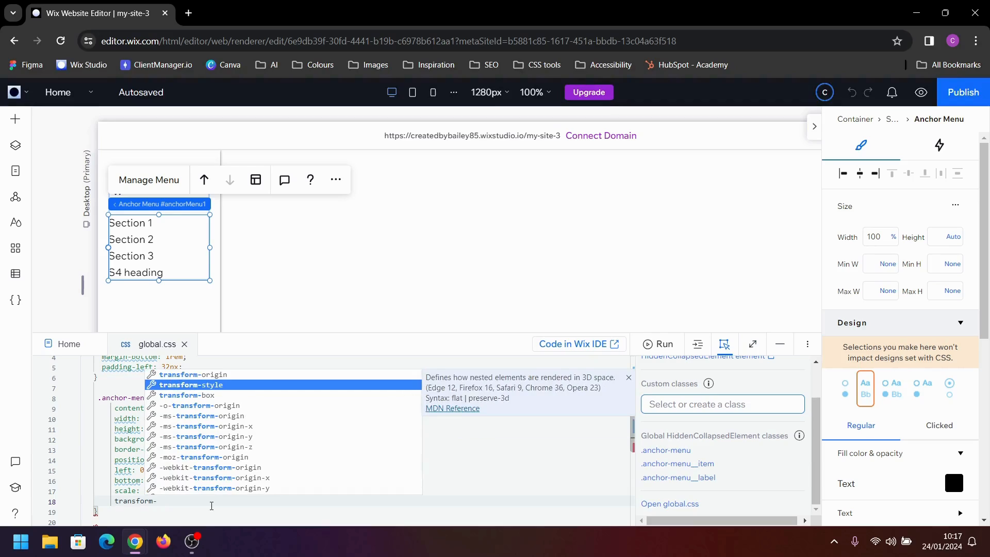
{"action": "key", "text": "Up"}
{"action": "key", "text": "Return"}
{"action": "type", "text": "right;"}
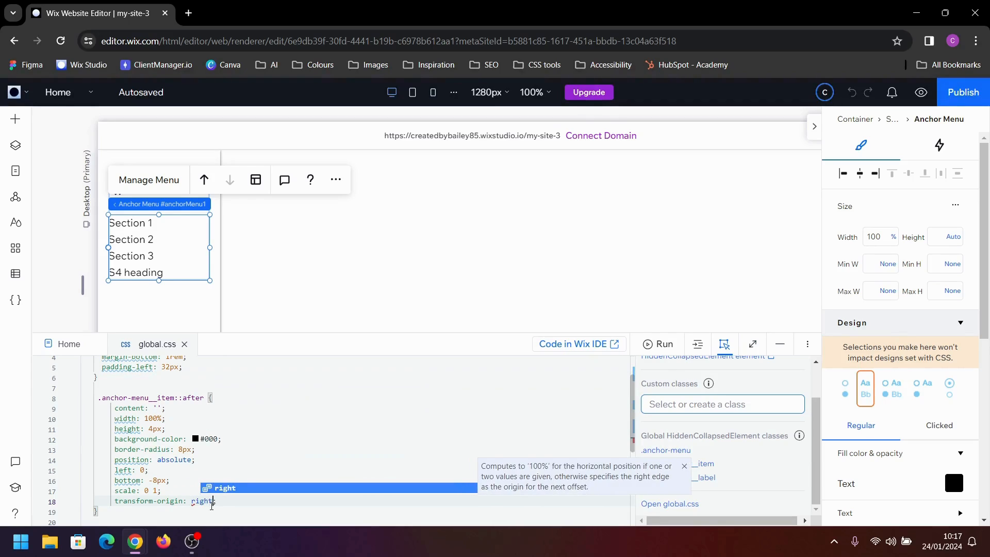
{"action": "key", "text": "Escape"}
{"action": "key", "text": "End"}
Add transition: scale 0.4s ease-in-out to the .anchor-menu__item::after rule
{"action": "key", "text": "Return"}
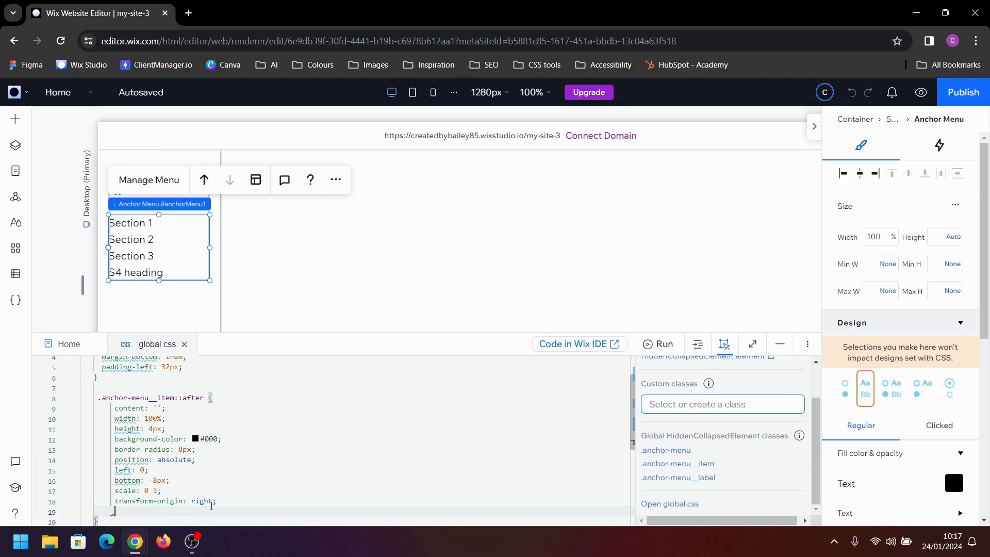
{"action": "type", "text": "tra"}
{"action": "key", "text": "Return"}
{"action": "type", "text": "scale"}
{"action": "type", "text": " 0.4s"}
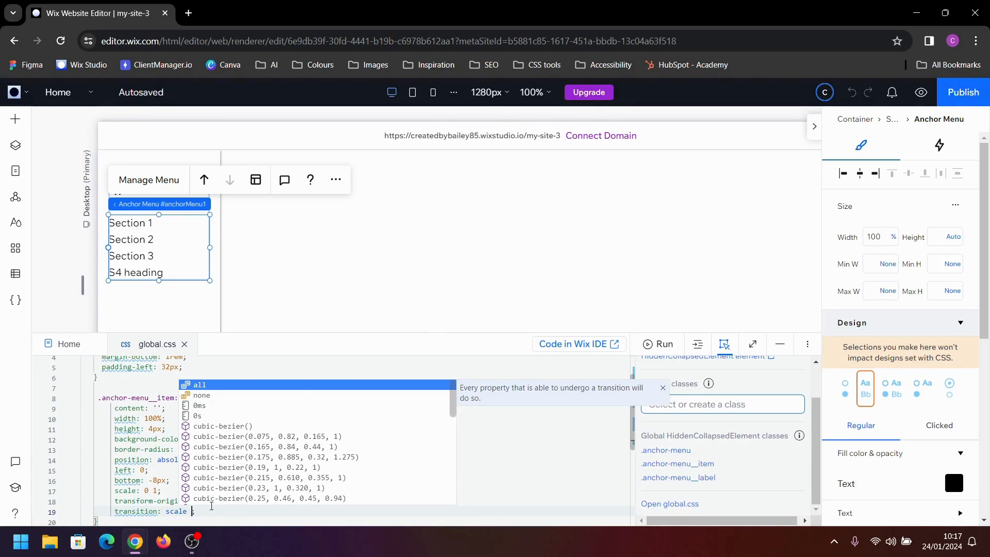
{"action": "type", "text": " es"}
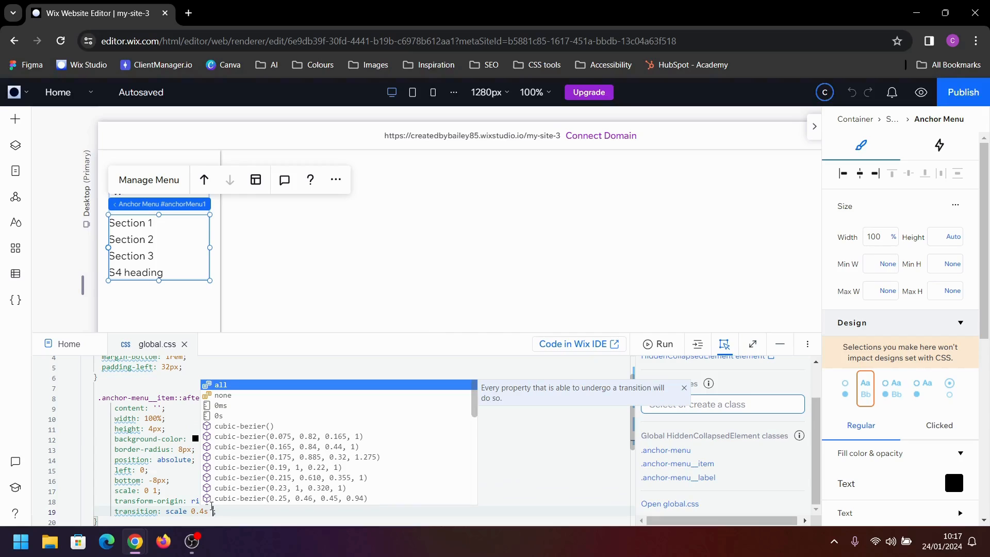
{"action": "key", "text": "Down"}
{"action": "key", "text": "Down"}
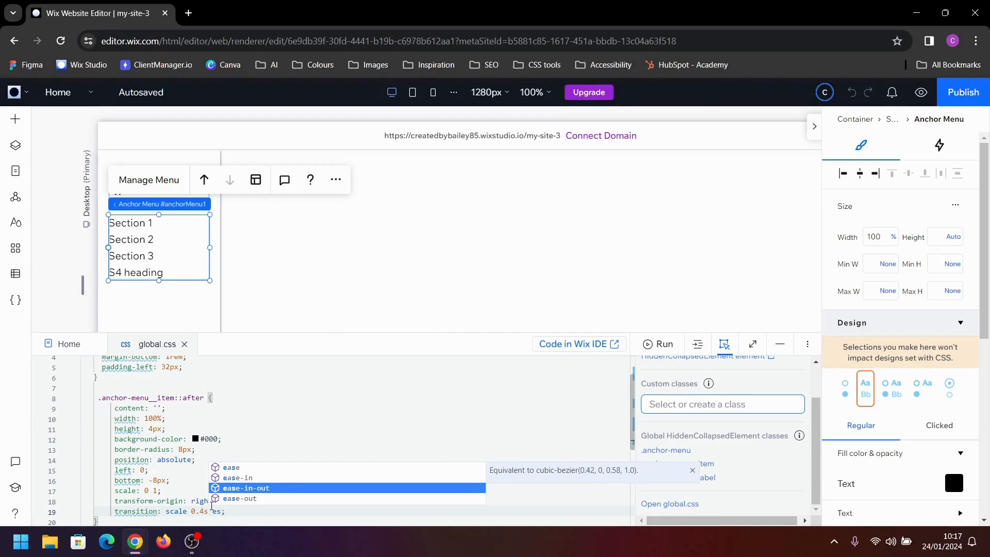
{"action": "key", "text": "Return"}
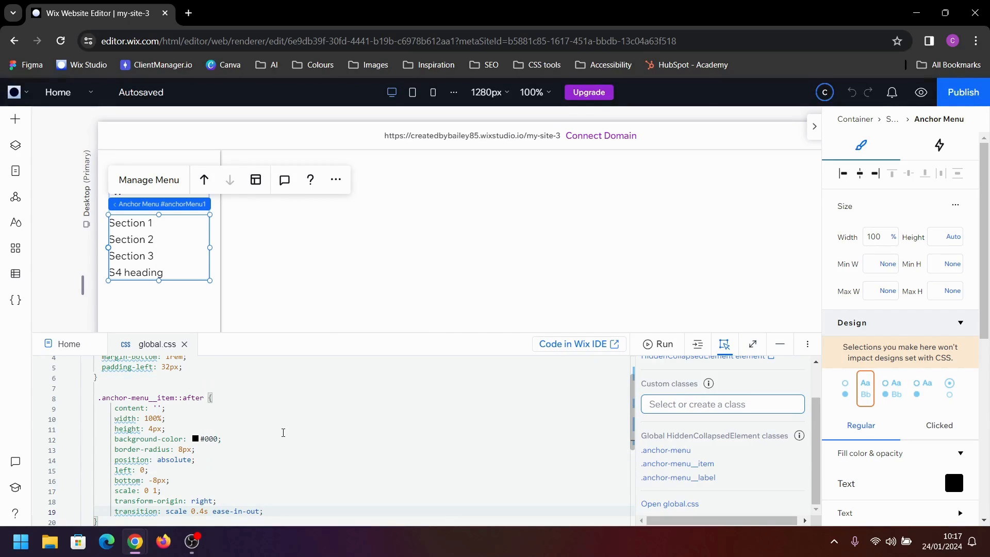
Add an empty line below the .anchor-menu__item::after rule for a new rule
{"action": "scroll", "coordinate": [283, 431], "scroll_direction": "down", "scroll_amount": 1}
{"action": "left_click", "coordinate": [136, 493]}
{"action": "key", "text": "Return"}
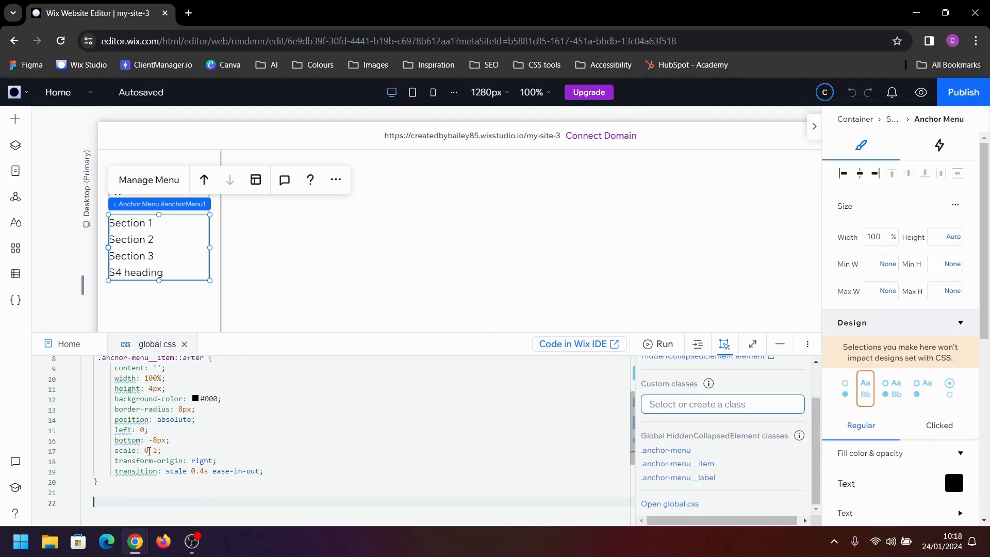
Preview the menu bars with the ::after rule's scale set to 1 1, and set the scale back to 0 1
{"action": "left_click", "coordinate": [148, 451]}
{"action": "key", "text": "BackSpace"}
{"action": "type", "text": "1"}
{"action": "left_click", "coordinate": [918, 98]}
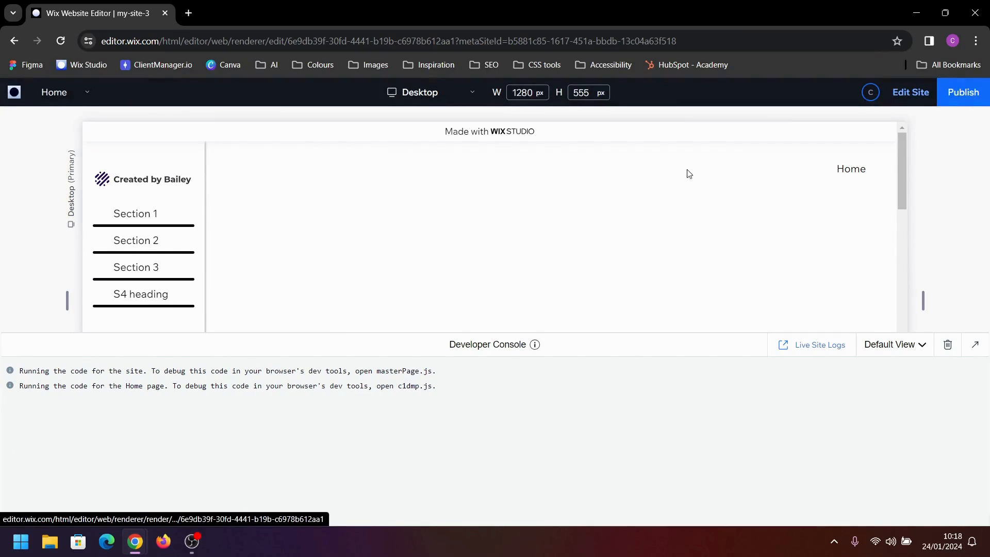
{"action": "left_click", "coordinate": [908, 100]}
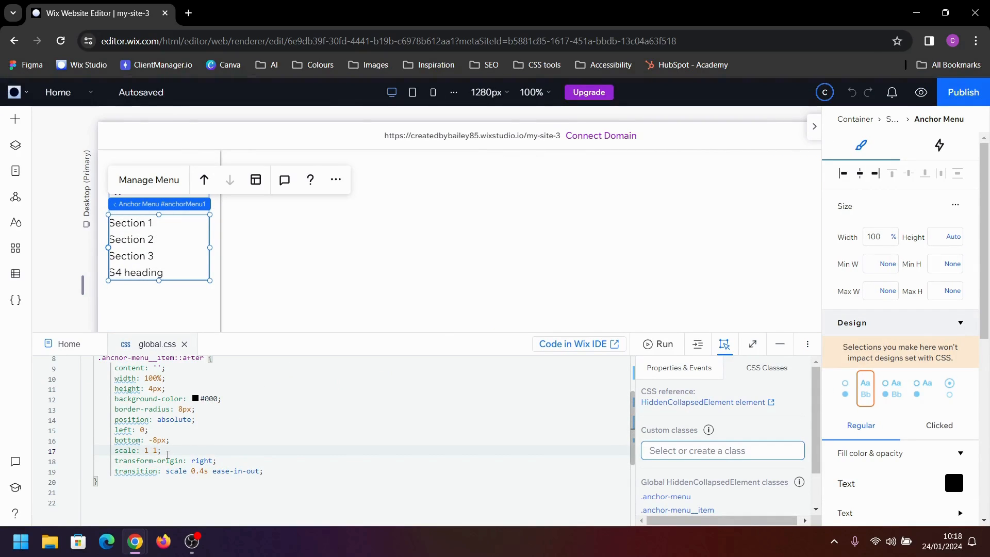
{"action": "key", "text": "BackSpace"}
{"action": "type", "text": "0"}
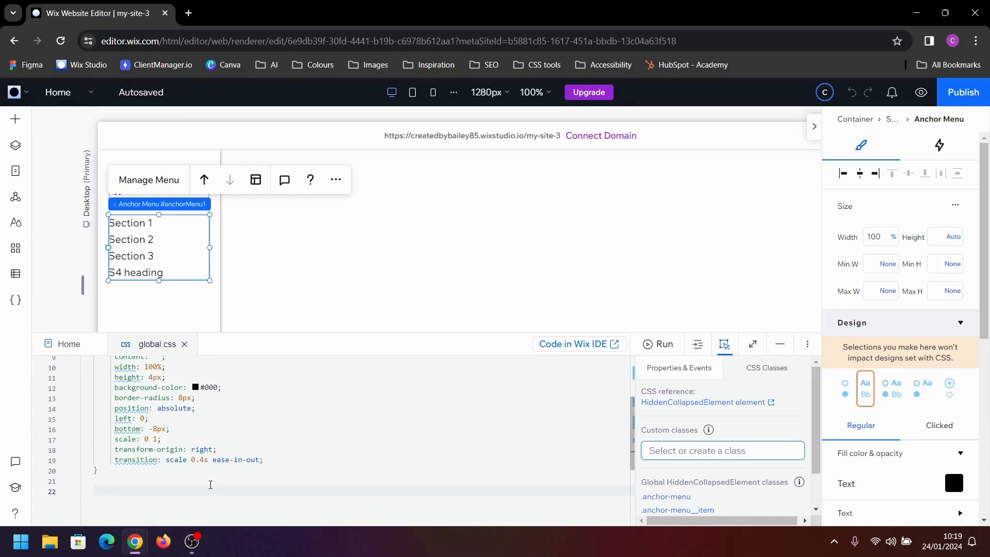
Create a new empty .anchor-menu__item rule at the end of global.css
{"action": "type", "text": ".anchor-menu__item {"}
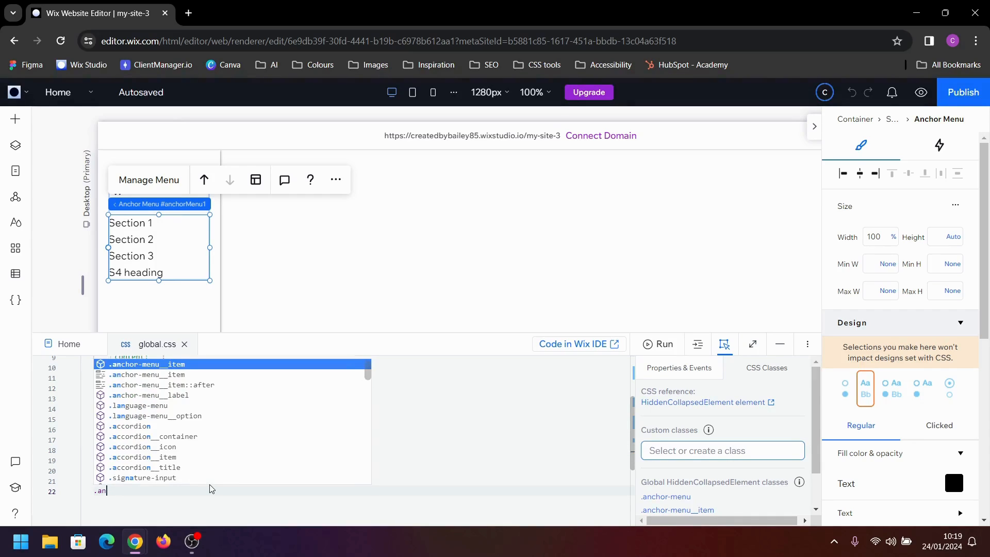
{"action": "key", "text": "Return"}
{"action": "key", "text": "Up"}
{"action": "key", "text": "Right"}
{"action": "key", "text": "Right"}
{"action": "key", "text": "Right"}
{"action": "key", "text": "Right"}
{"action": "key", "text": "Right"}
{"action": "key", "text": "Right"}
{"action": "key", "text": "Right"}
{"action": "key", "text": "Right"}
{"action": "key", "text": "Right"}
{"action": "key", "text": "Right"}
{"action": "key", "text": "Right"}
{"action": "key", "text": "Right"}
{"action": "key", "text": "Right"}
{"action": "key", "text": "Right"}
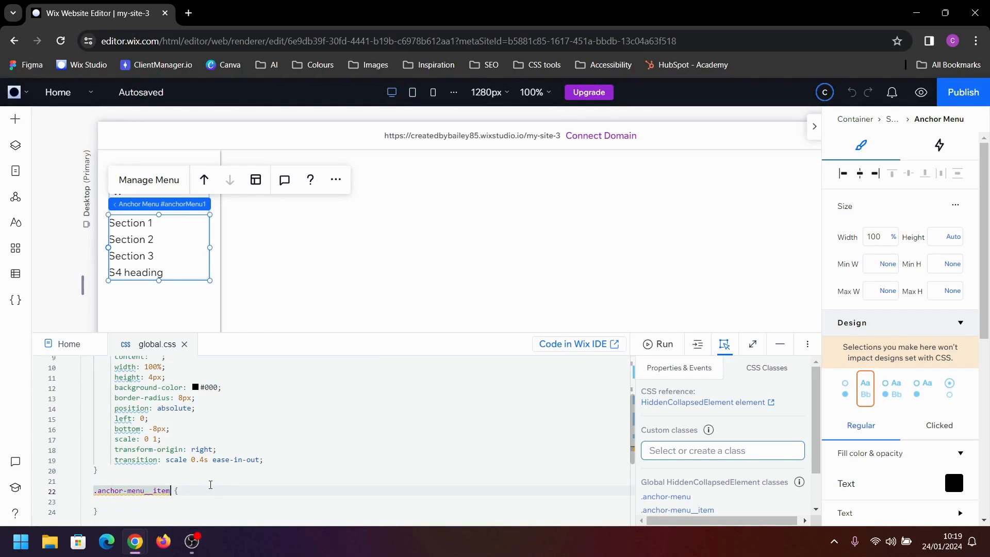
Extend the new rule's selector to .anchor-menu__item[aria-current]::after
{"action": "type", "text": "["}
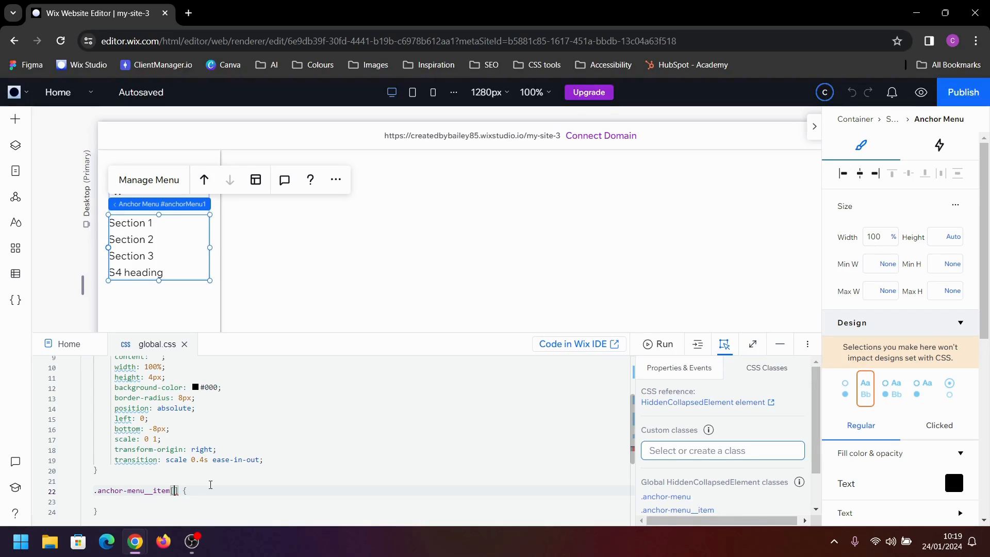
{"action": "type", "text": "aria"}
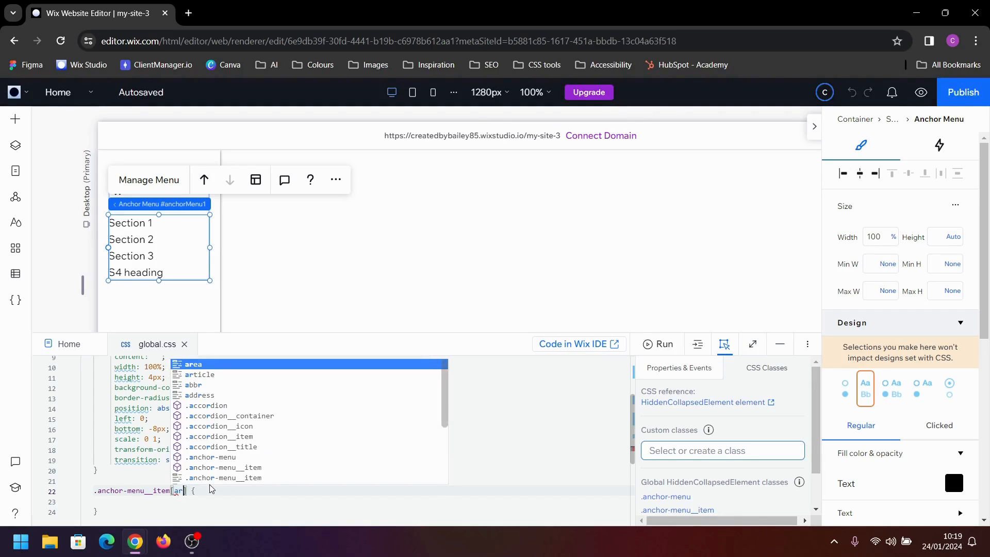
{"action": "type", "text": "-"}
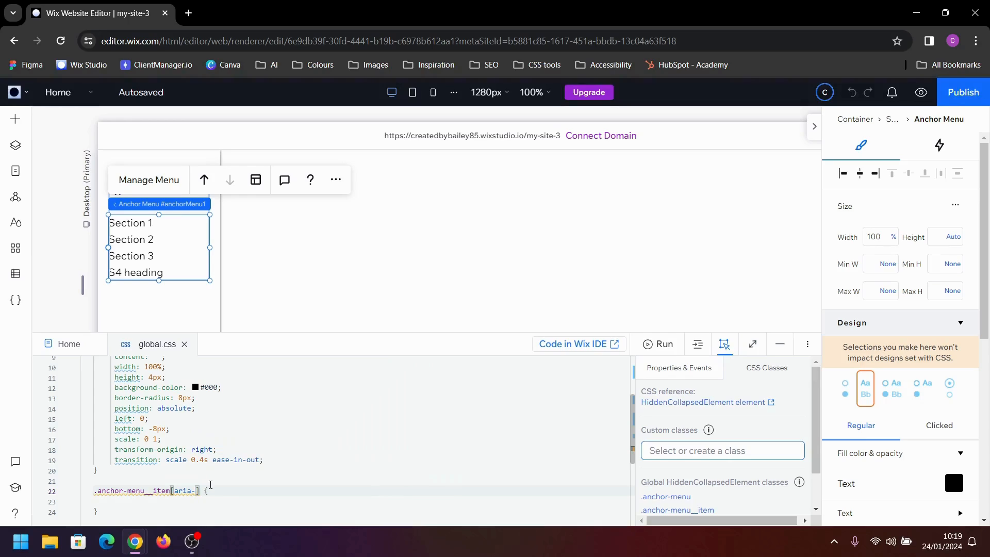
{"action": "type", "text": "current"}
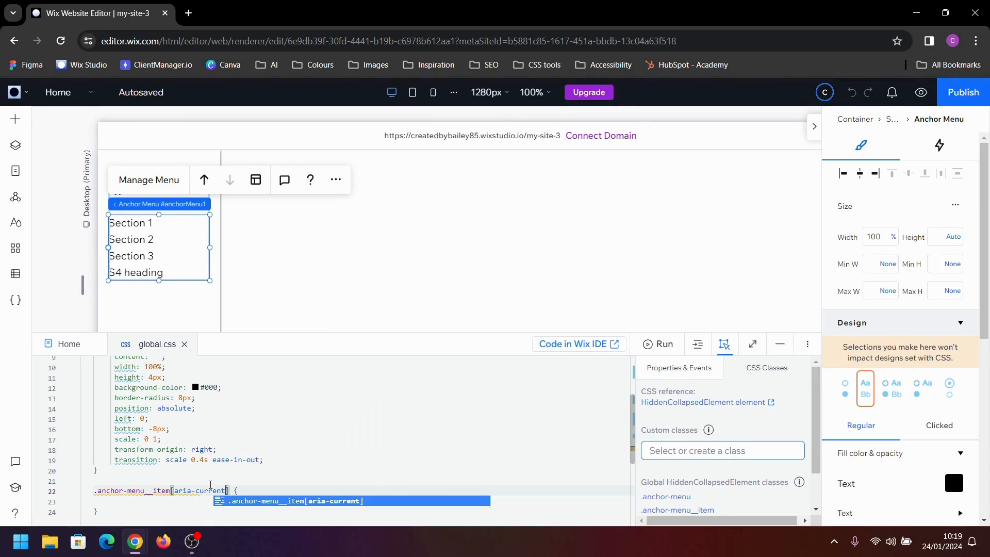
{"action": "type", "text": "]"}
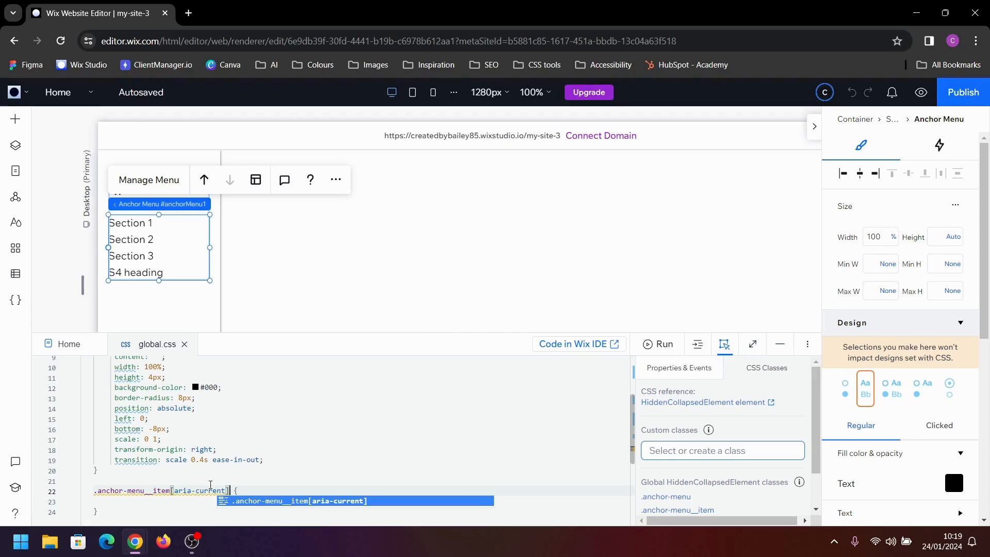
{"action": "type", "text": "::afte"}
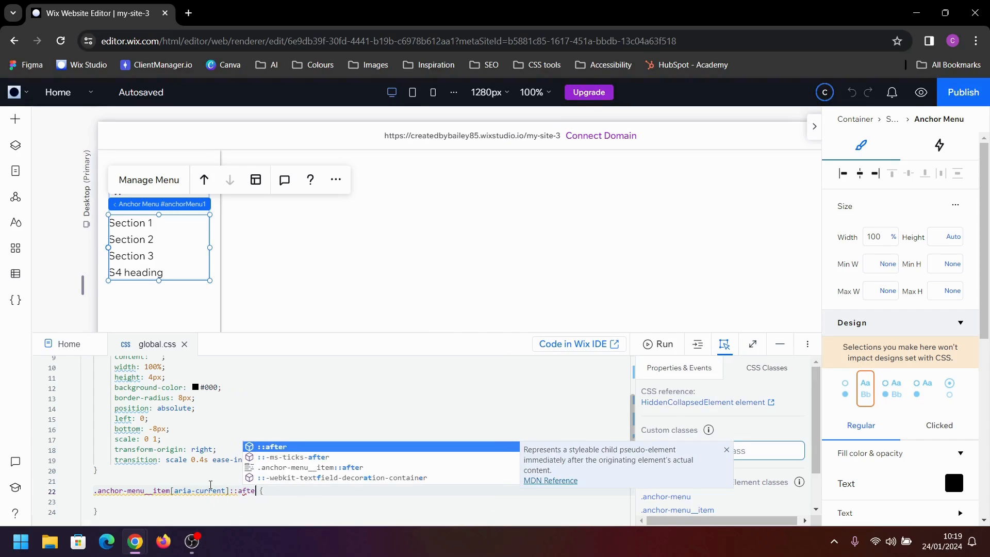
{"action": "type", "text": "r"}
{"action": "key", "text": "Down"}
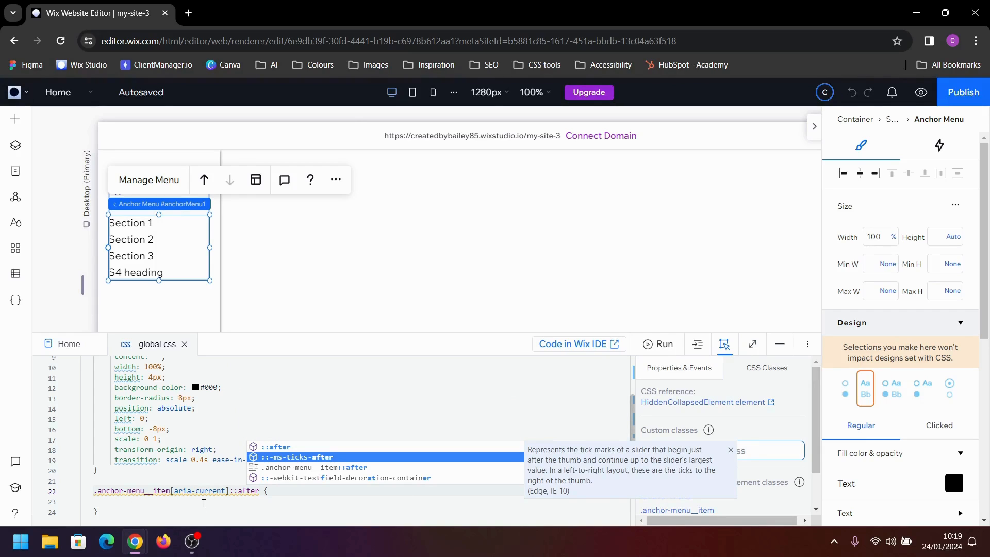
Add scale: 1 1 to the .anchor-menu__item[aria-current]::after rule
{"action": "left_click", "coordinate": [204, 503]}
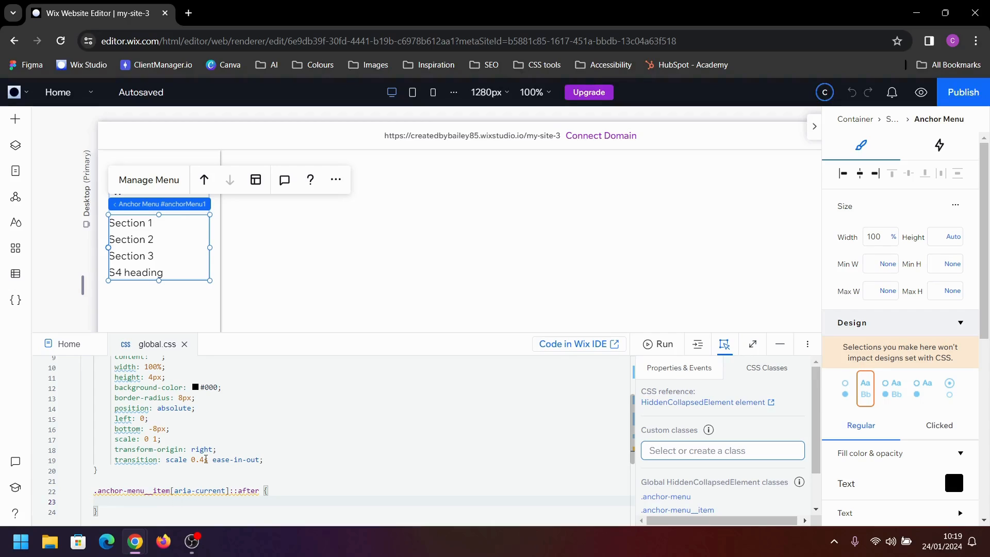
{"action": "type", "text": "scale"}
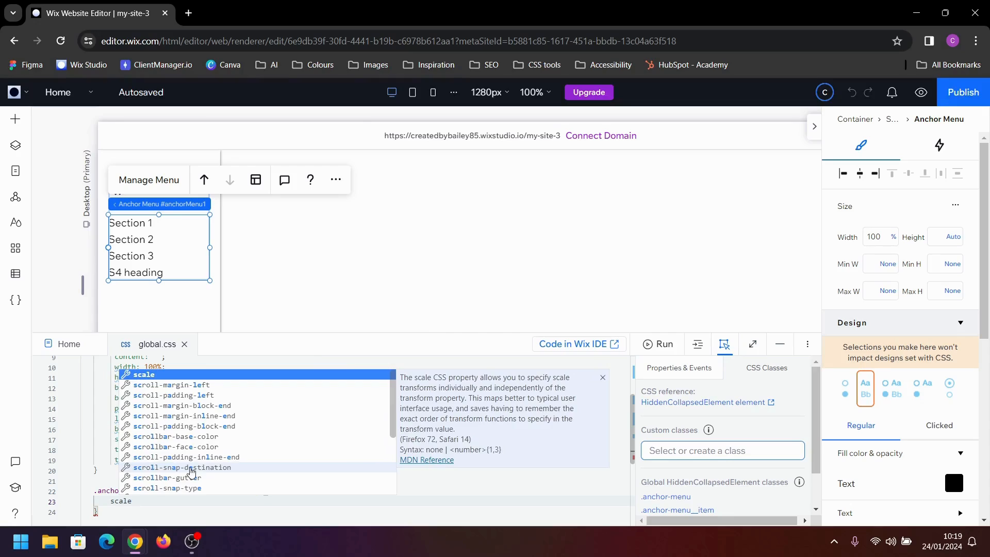
{"action": "key", "text": "Return"}
{"action": "type", "text": "1 1;"}
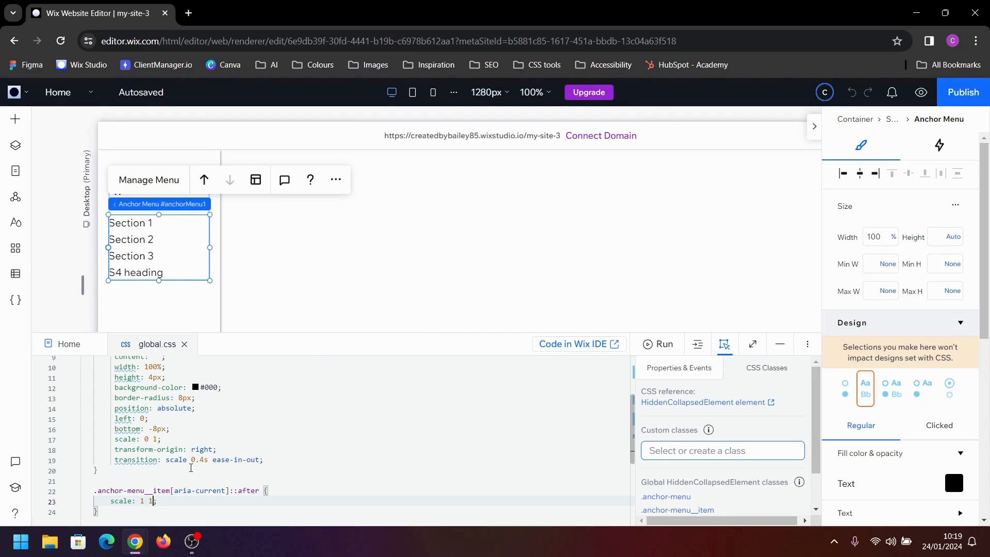
Add transform-origin: left to the .anchor-menu__item[aria-current]::after rule and preview the page
{"action": "left_click", "coordinate": [220, 502]}
{"action": "key", "text": "Return"}
{"action": "type", "text": "tr"}
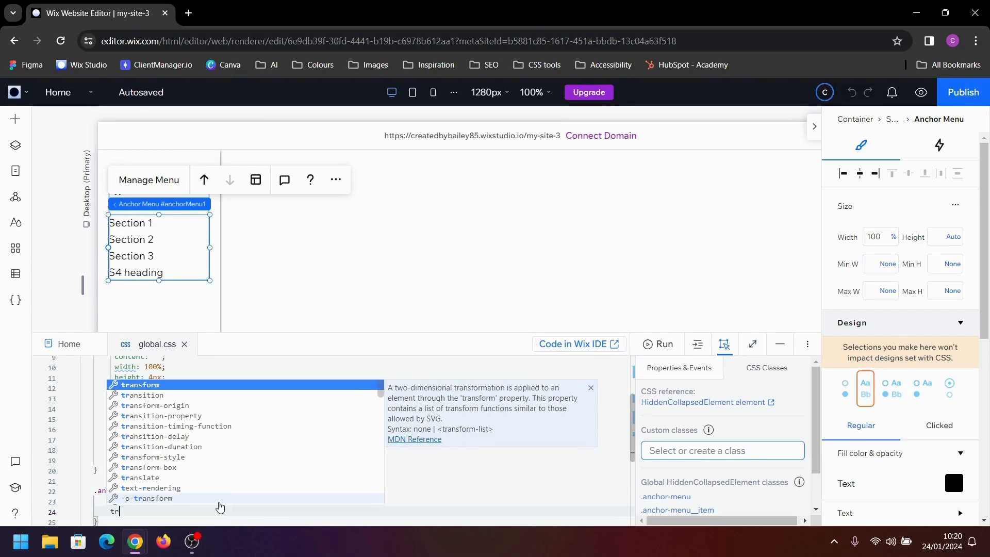
{"action": "key", "text": "Down"}
{"action": "key", "text": "Down"}
{"action": "key", "text": "Return"}
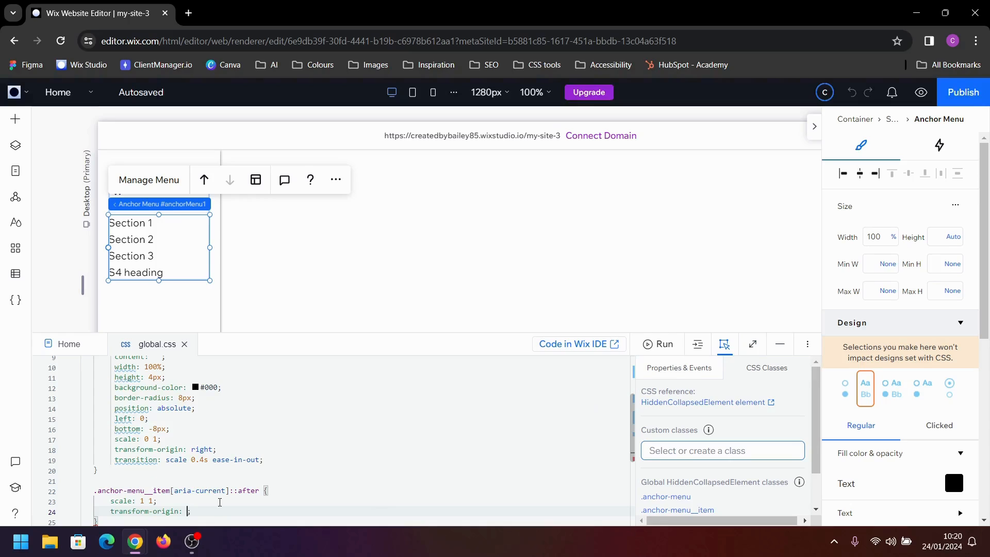
{"action": "type", "text": "left"}
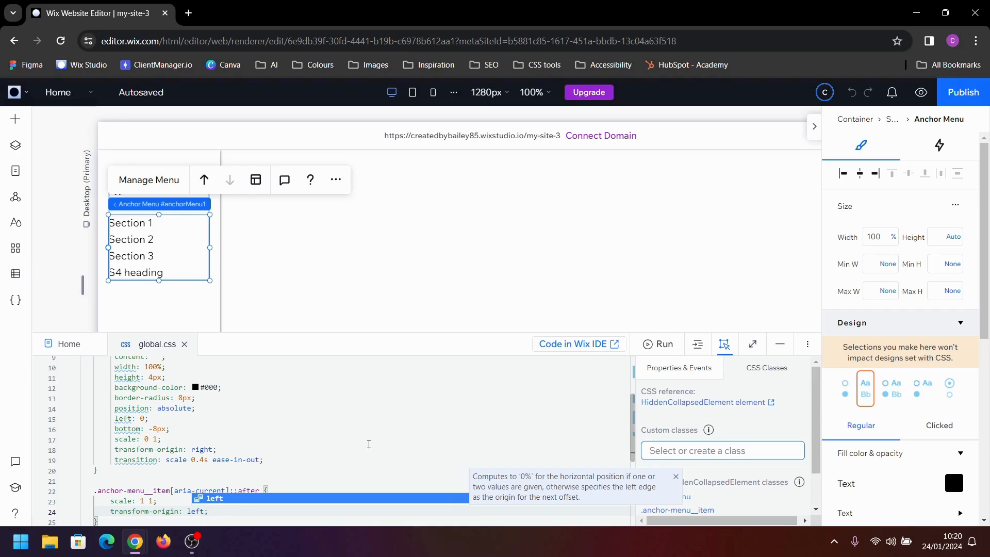
{"action": "left_click", "coordinate": [326, 417]}
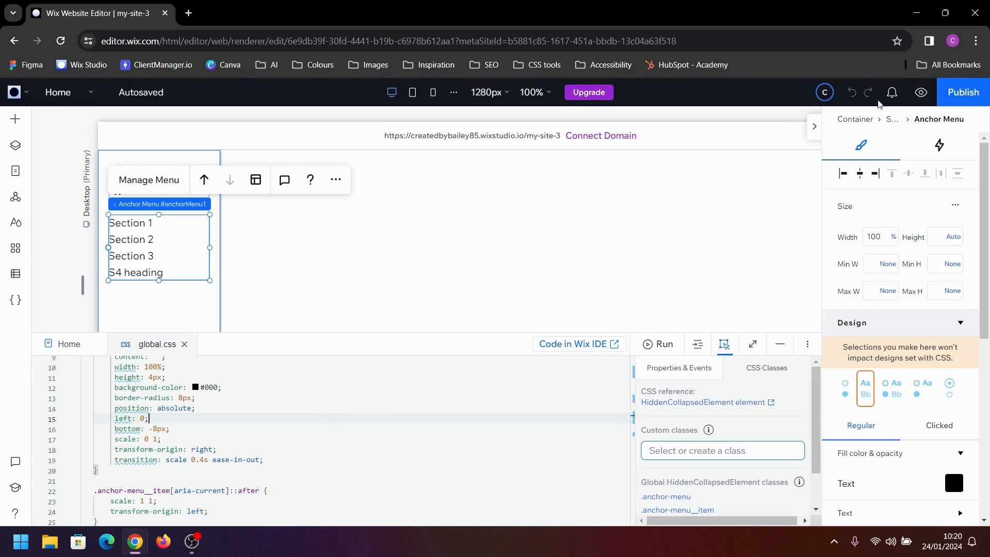
{"action": "left_click", "coordinate": [921, 91]}
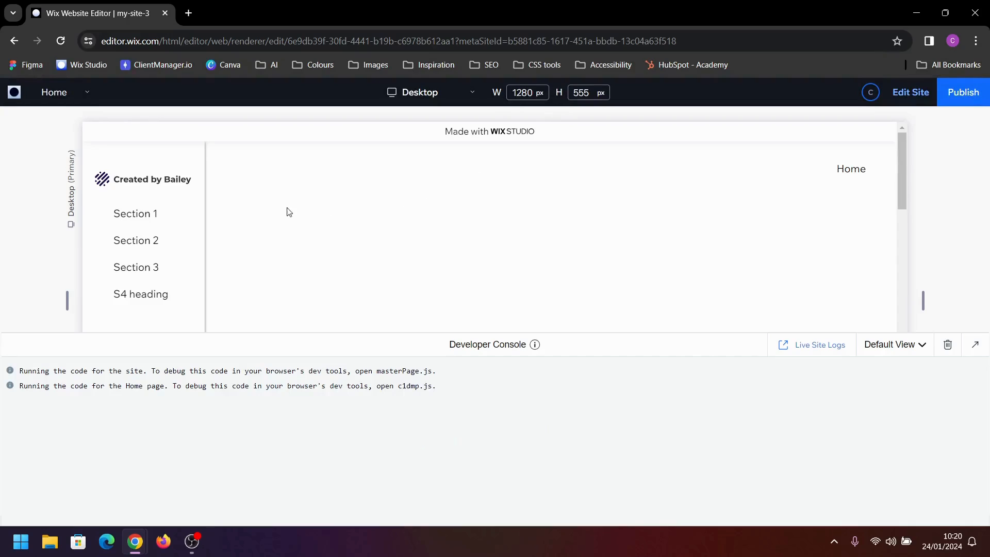
Test the anchor menu's underline animation by jumping through Section 1, Section 2, Section 3 and S4 heading, and return to the editor
{"action": "left_click", "coordinate": [149, 216]}
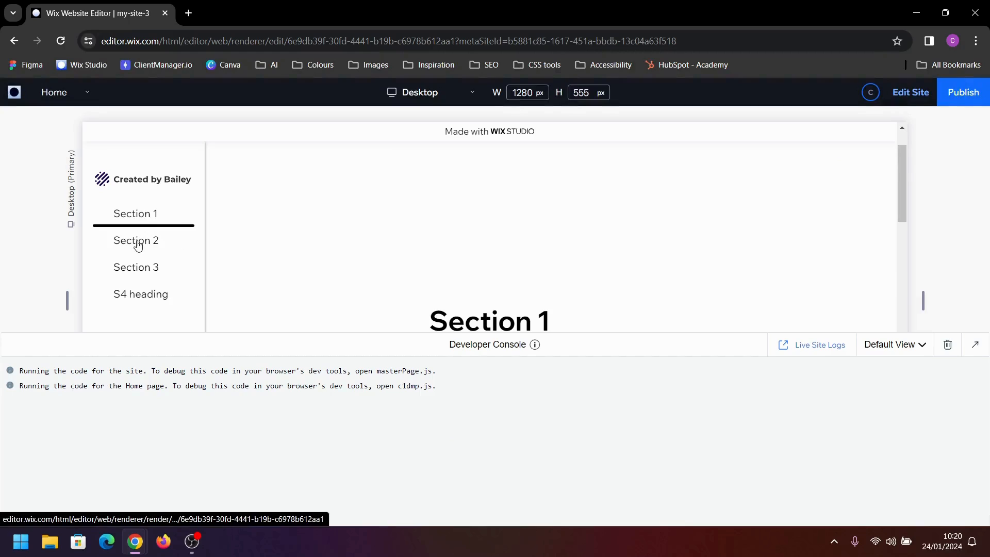
{"action": "left_click", "coordinate": [168, 252]}
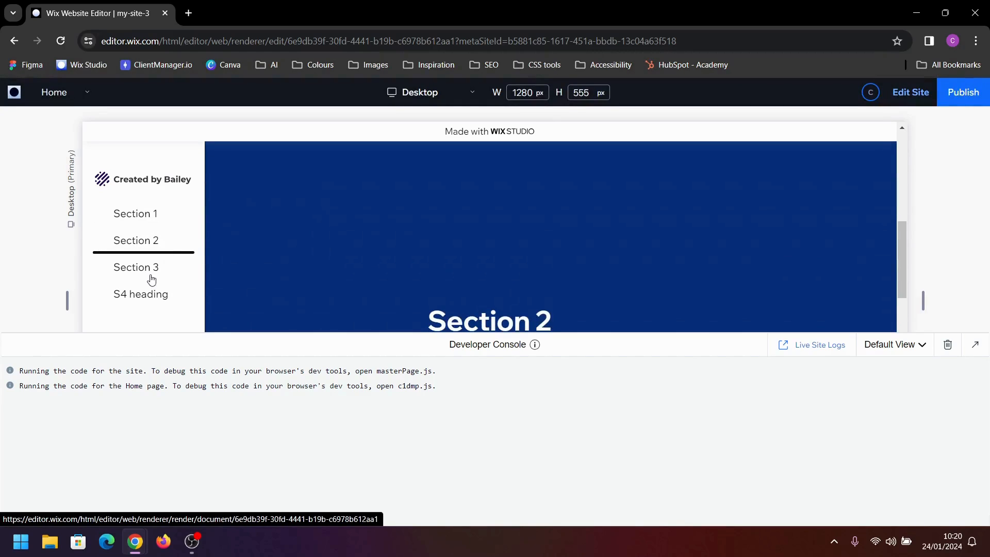
{"action": "left_click", "coordinate": [159, 278]}
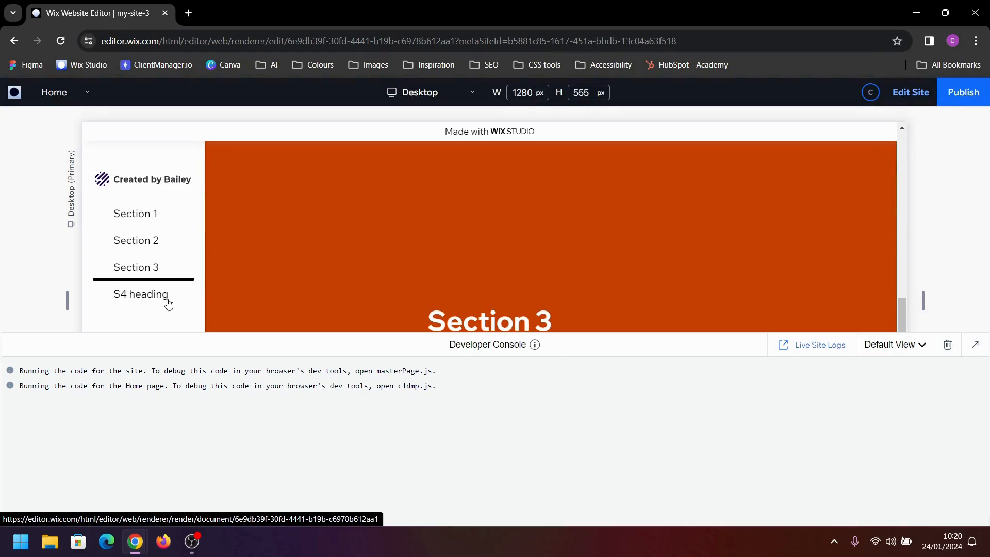
{"action": "left_click", "coordinate": [205, 307]}
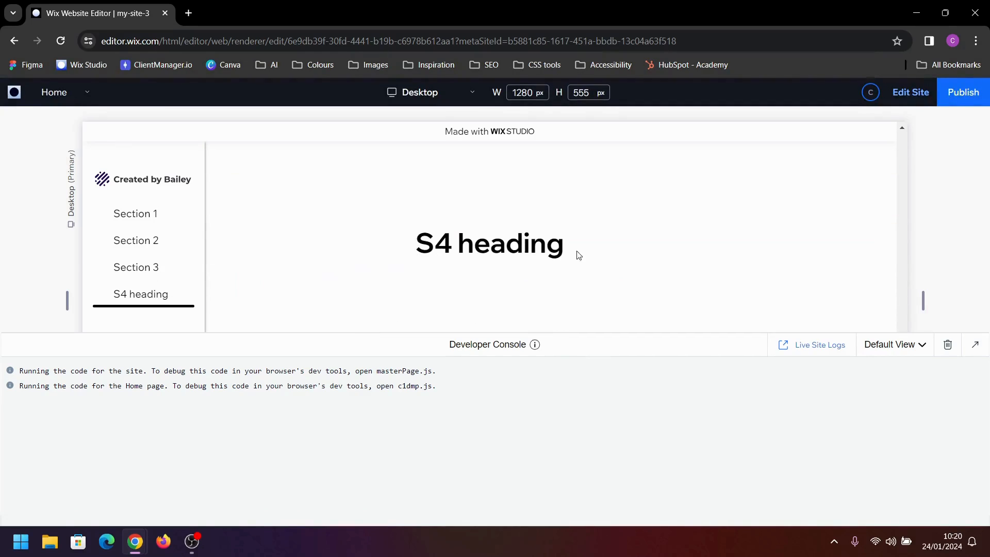
{"action": "left_click", "coordinate": [910, 93]}
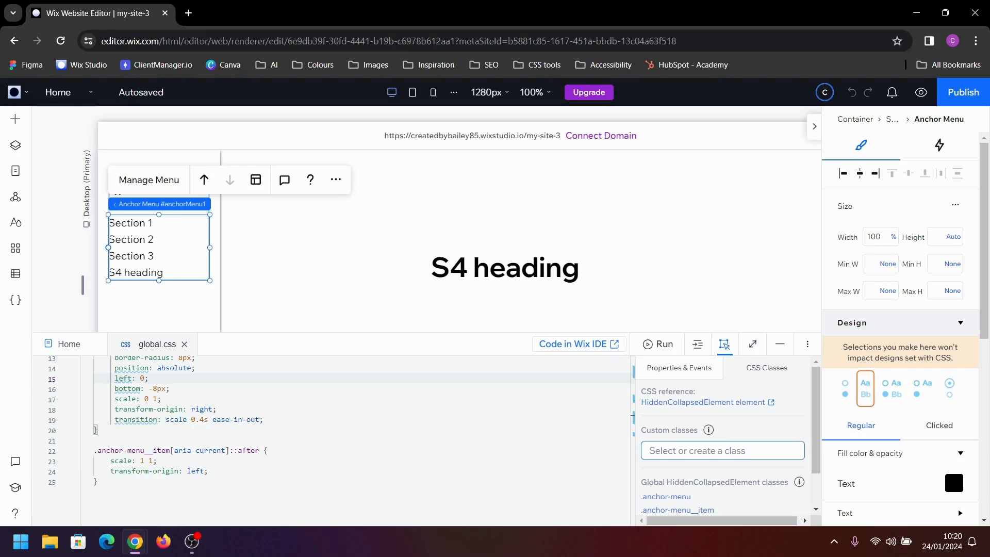
Create an empty .anchor-menu__item::before rule at the end of global.css
{"action": "left_click", "coordinate": [133, 498]}
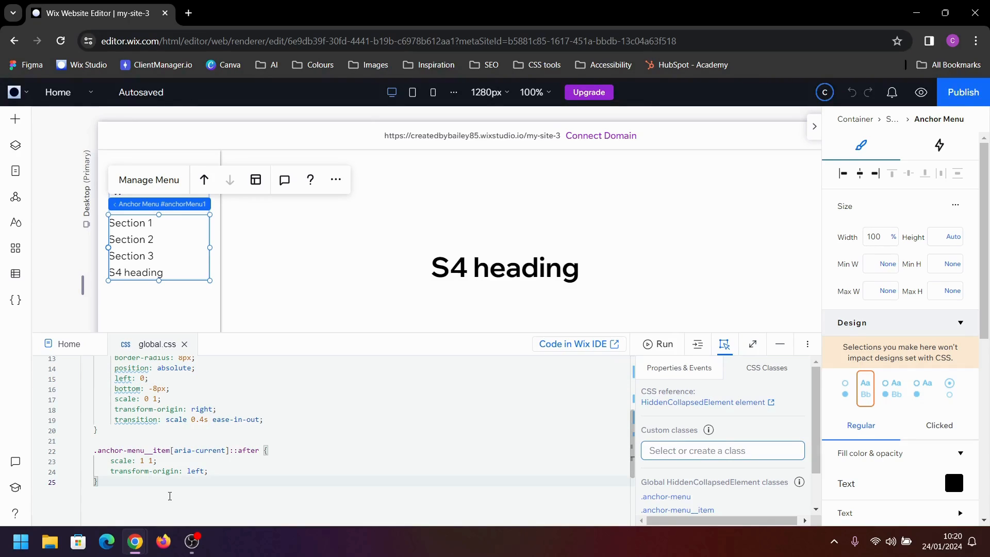
{"action": "key", "text": "Return"}
{"action": "key", "text": "Return"}
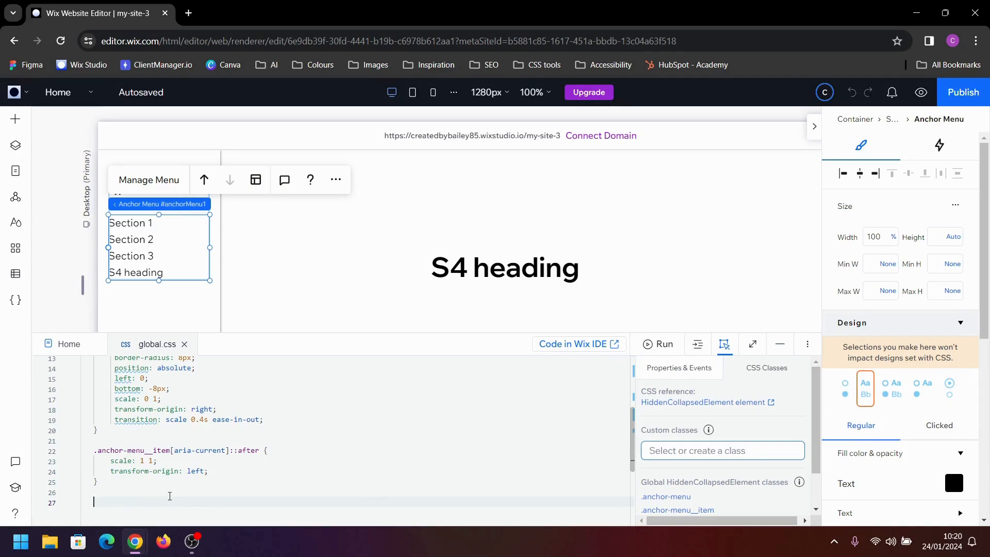
{"action": "type", "text": "."}
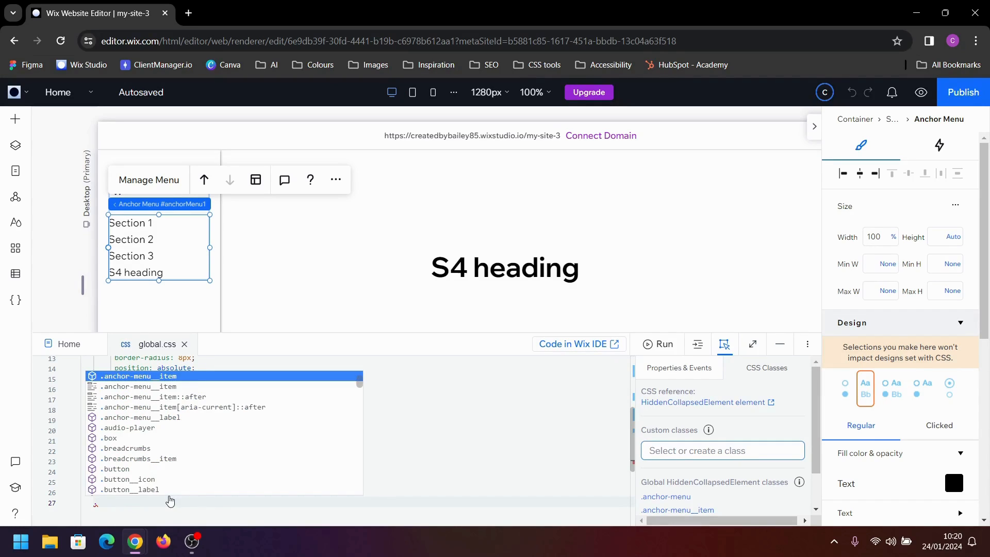
{"action": "key", "text": "Return"}
{"action": "type", "text": "{"}
{"action": "key", "text": "Return"}
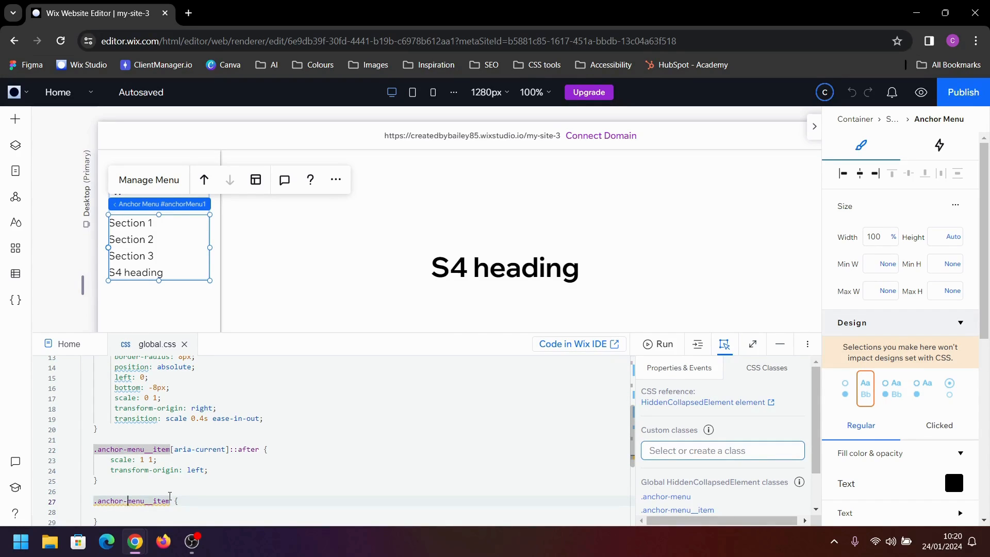
{"action": "type", "text": "::"}
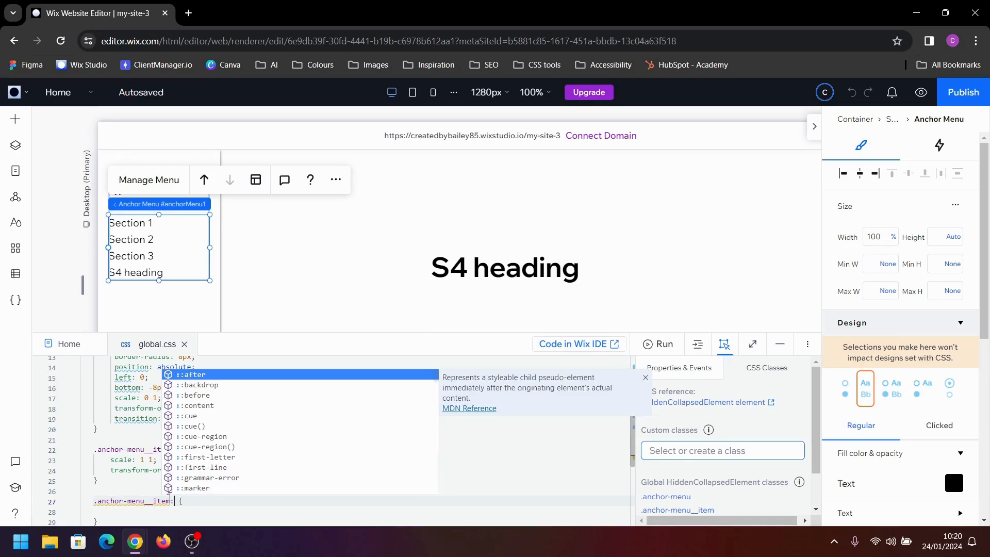
{"action": "type", "text": "be"}
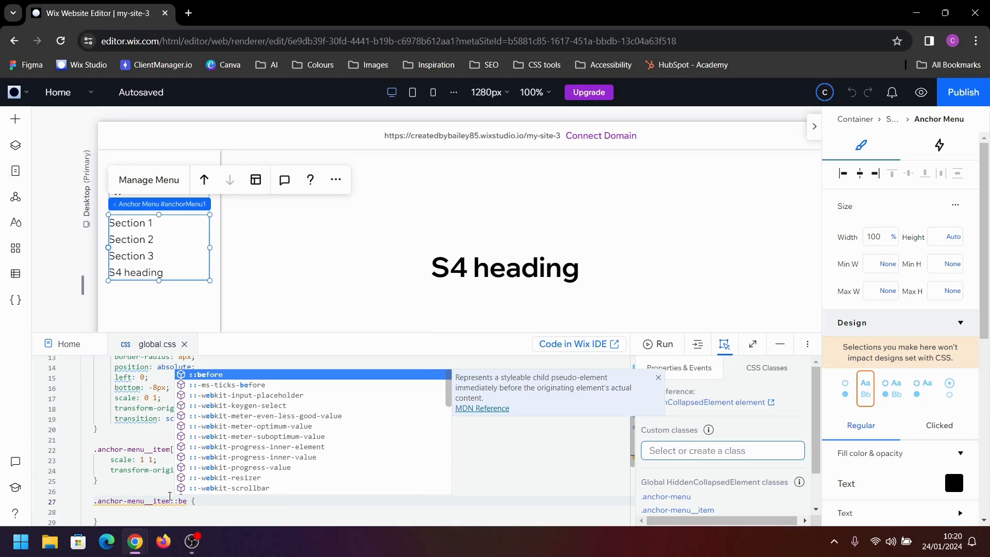
{"action": "key", "text": "Return"}
{"action": "key", "text": "Down"}
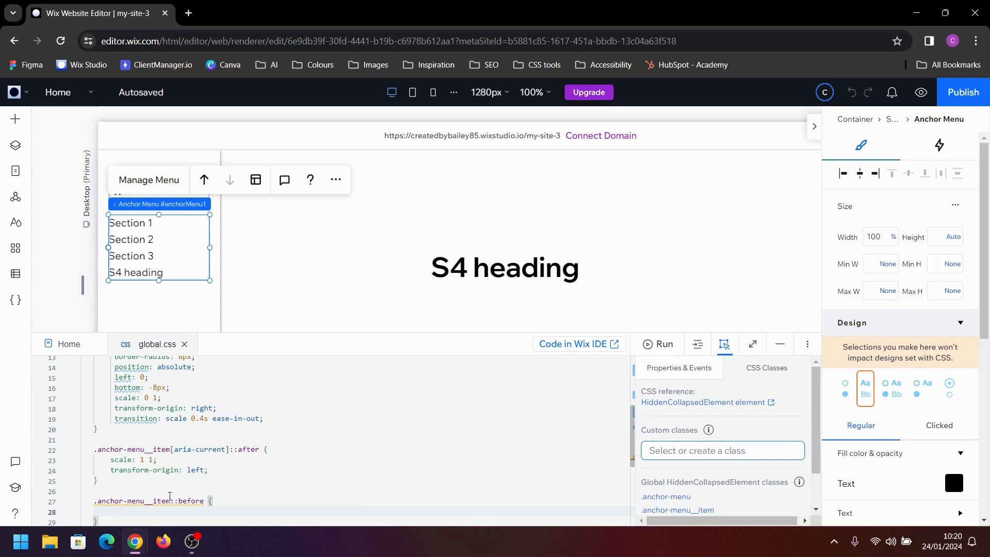
Add content: '' to the .anchor-menu__item::before rule
{"action": "type", "text": "con"}
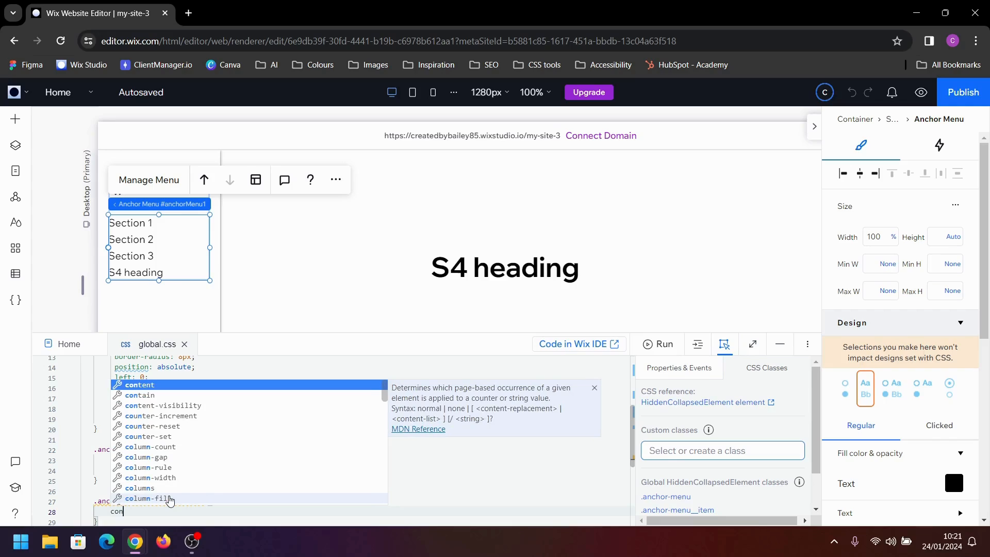
{"action": "key", "text": "Return"}
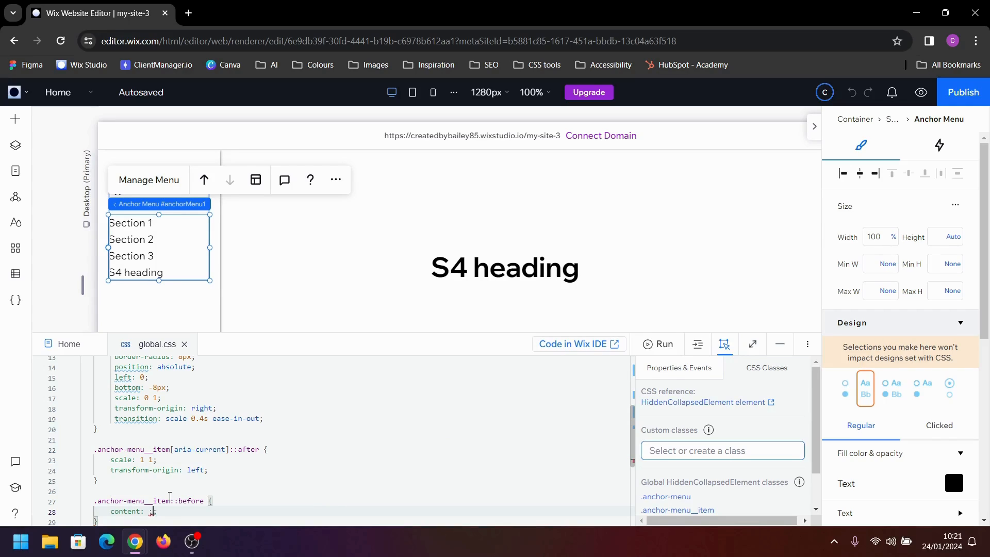
{"action": "type", "text": "''"}
{"action": "key", "text": "End"}
{"action": "key", "text": "Return"}
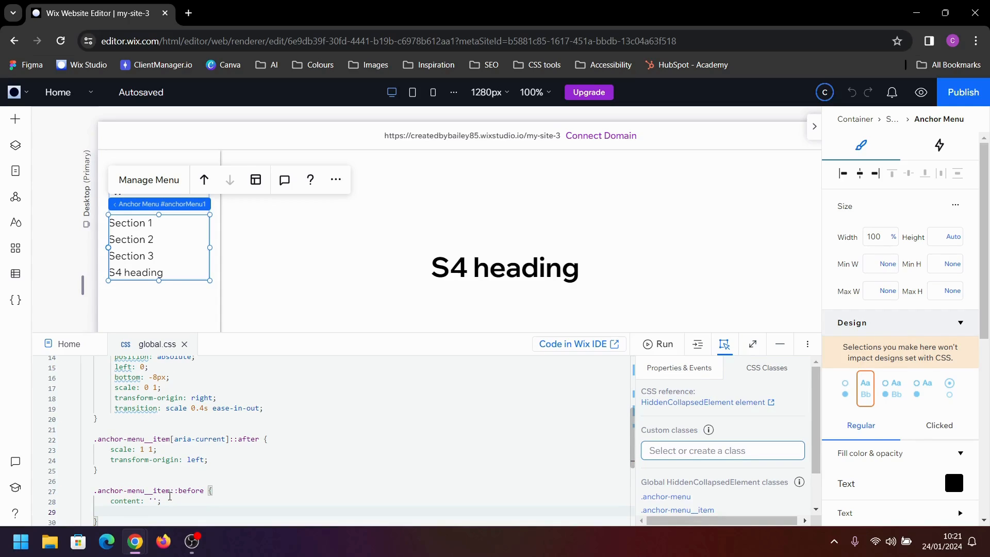
Add height: 28px to the .anchor-menu__item::before rule
{"action": "type", "text": "he"}
{"action": "key", "text": "Return"}
{"action": "type", "text": "28p"}
{"action": "key", "text": "BackSpace"}
{"action": "key", "text": "BackSpace"}
{"action": "type", "text": "px"}
{"action": "key", "text": "Right"}
{"action": "key", "text": "Return"}
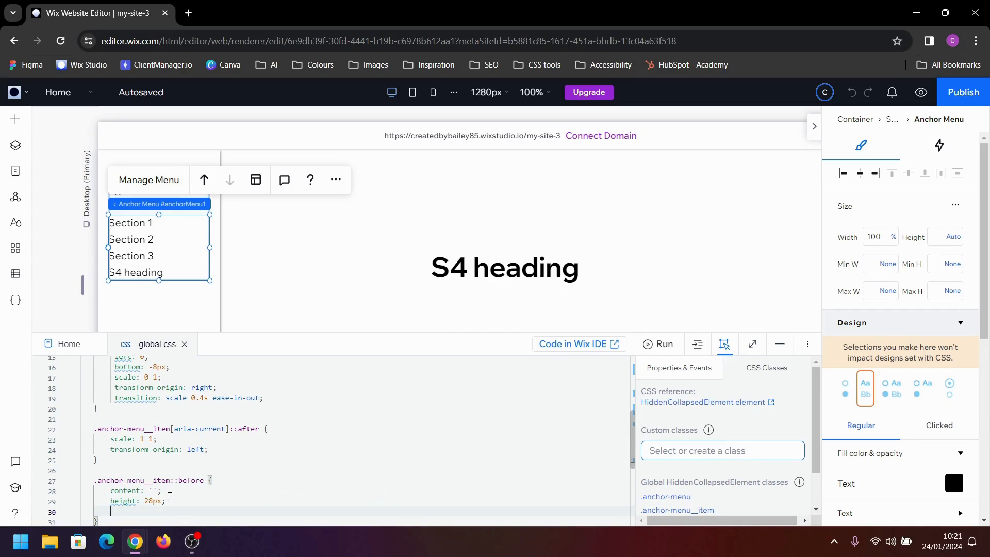
Add width: 28px to the .anchor-menu__item::before rule
{"action": "type", "text": "wi"}
{"action": "key", "text": "Return"}
{"action": "type", "text": "28px;"}
{"action": "key", "text": "Right"}
{"action": "key", "text": "Return"}
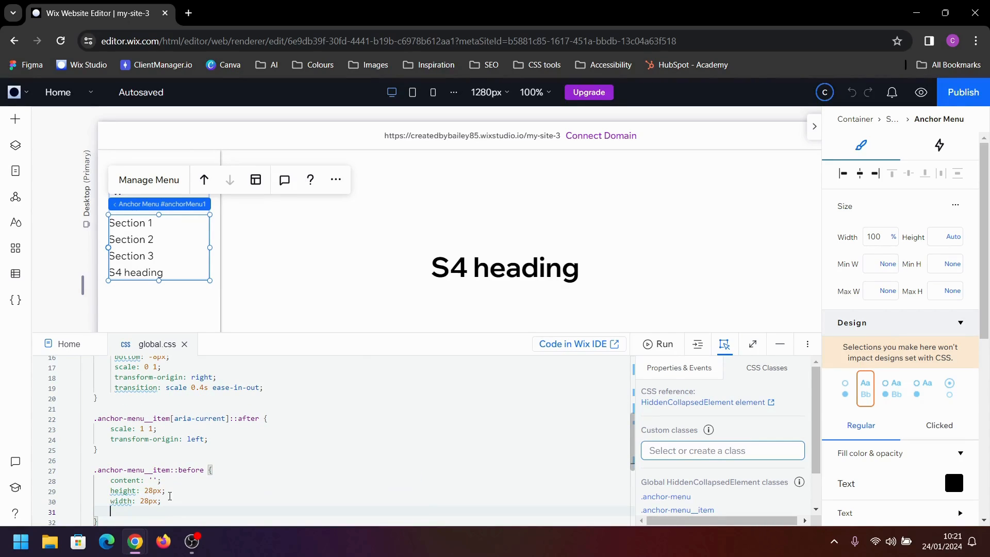
Add position: absolute to the .anchor-menu__item::before rule
{"action": "type", "text": "po"}
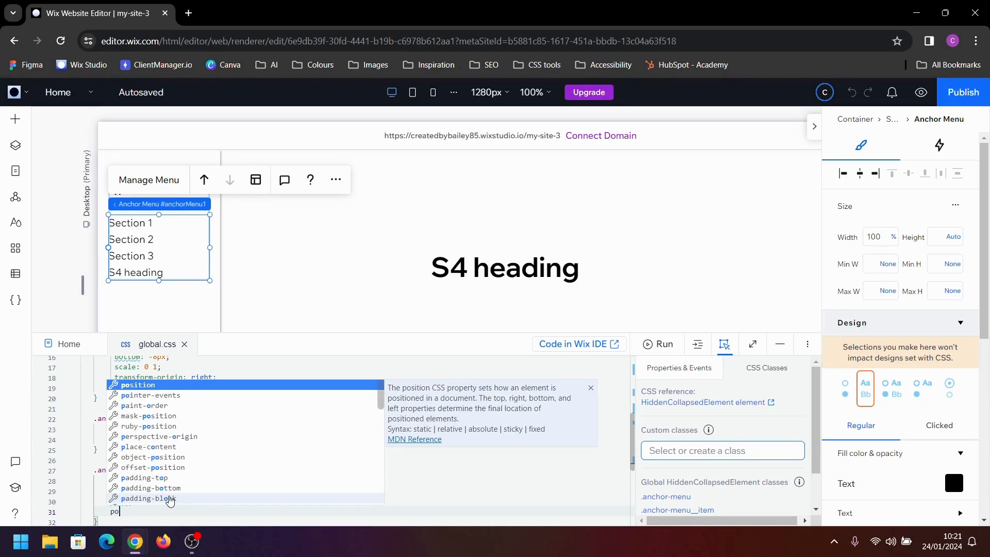
{"action": "key", "text": "Return"}
{"action": "type", "text": "a"}
{"action": "key", "text": "Return"}
{"action": "key", "text": "Right"}
{"action": "key", "text": "Return"}
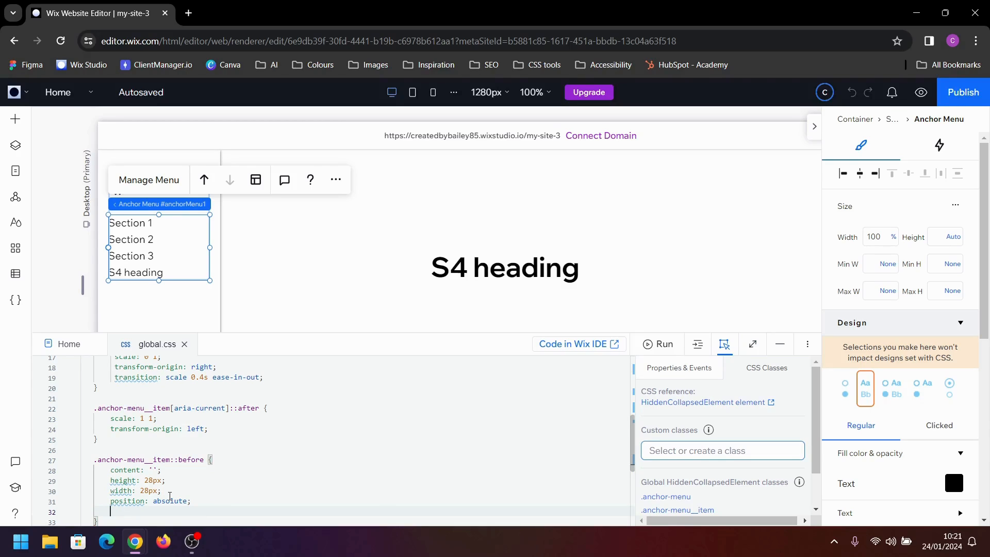
Add left: 0 and top: 50% to the .anchor-menu__item::before rule
{"action": "type", "text": "left"}
{"action": "key", "text": "Return"}
{"action": "type", "text": "0;"}
{"action": "key", "text": "Return"}
{"action": "type", "text": "top"}
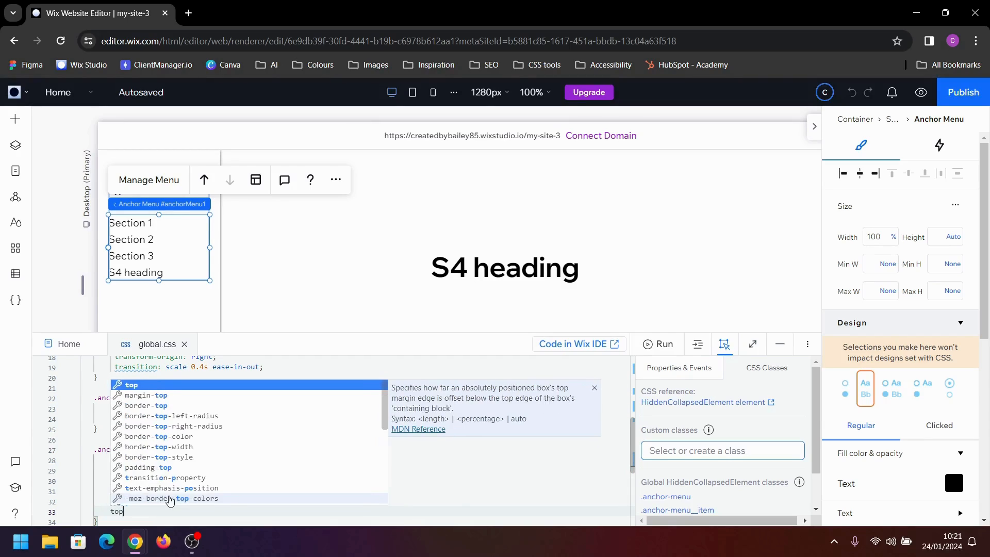
{"action": "key", "text": "Return"}
{"action": "type", "text": "50"}
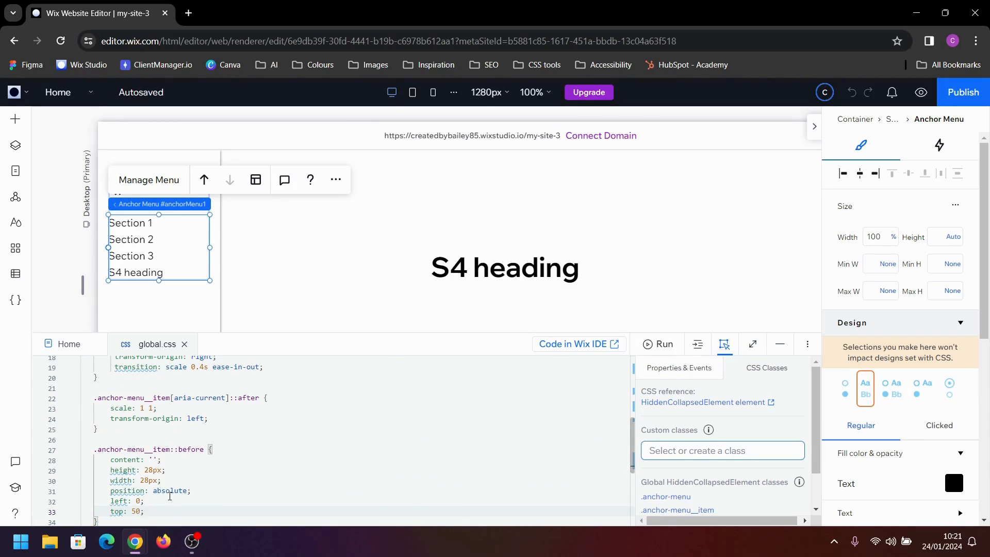
{"action": "type", "text": "%"}
{"action": "key", "text": "Return"}
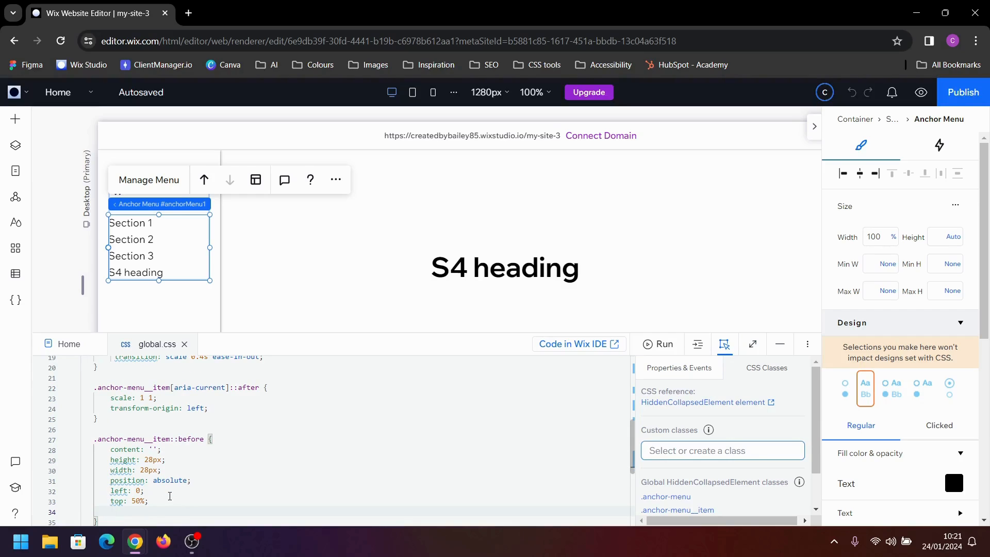
Add transform: translateY(-50%) to the .anchor-menu__item::before rule
{"action": "type", "text": "tra"}
{"action": "key", "text": "Return"}
{"action": "type", "text": "tt"}
{"action": "key", "text": "Down"}
{"action": "key", "text": "Down"}
{"action": "key", "text": "Down"}
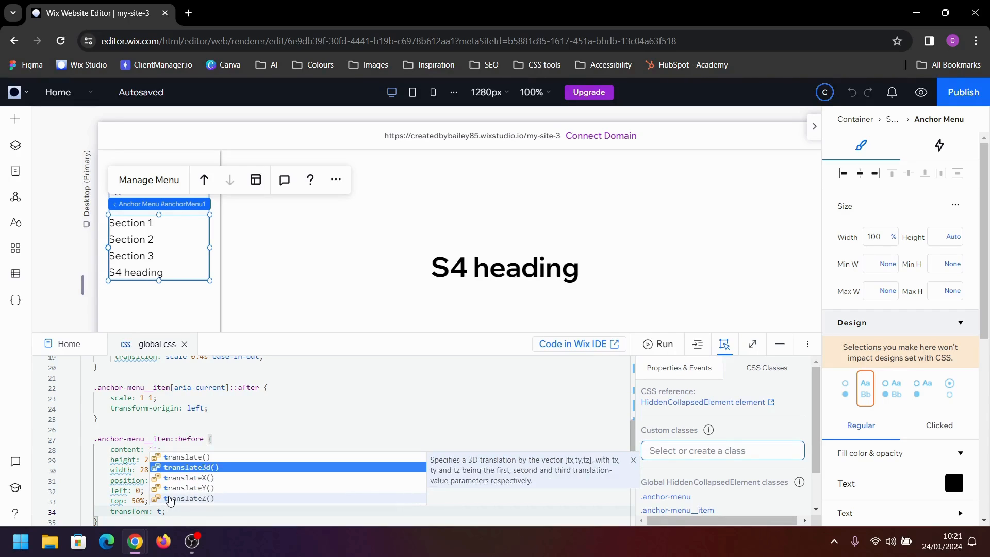
{"action": "key", "text": "Return"}
{"action": "type", "text": "-50"}
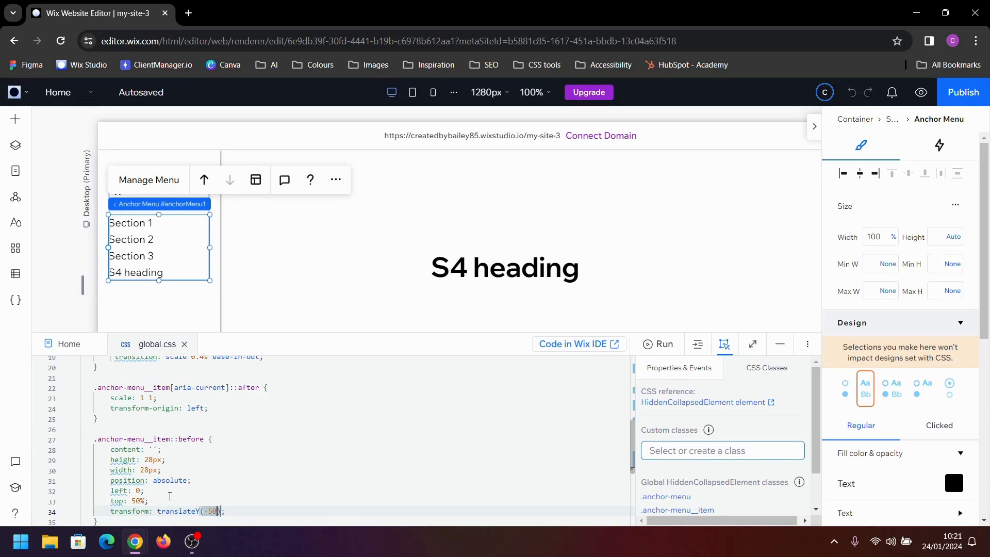
{"action": "type", "text": "%"}
{"action": "key", "text": "Right"}
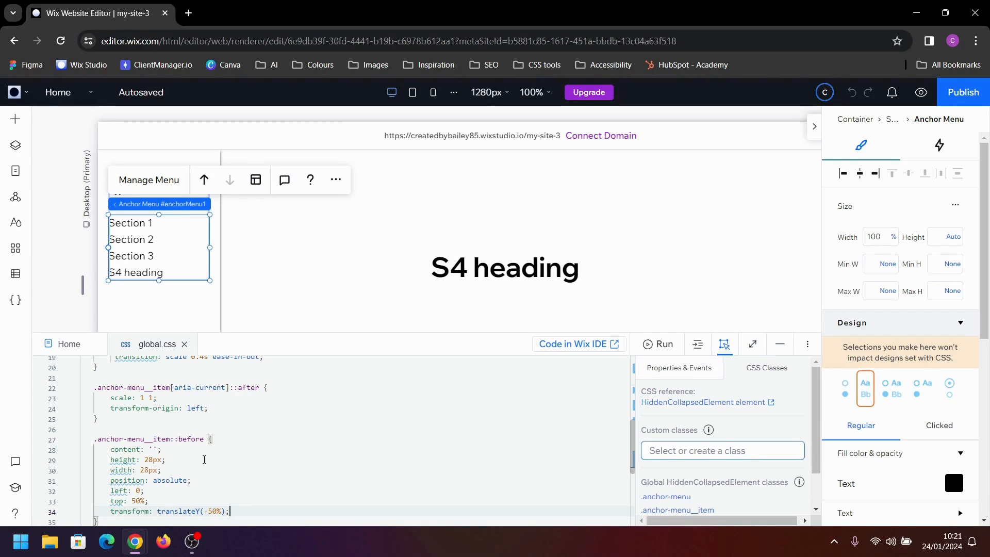
Add background-repeat: no-repeat to the .anchor-menu__item::before rule
{"action": "scroll", "coordinate": [262, 471], "scroll_direction": "down", "scroll_amount": 1}
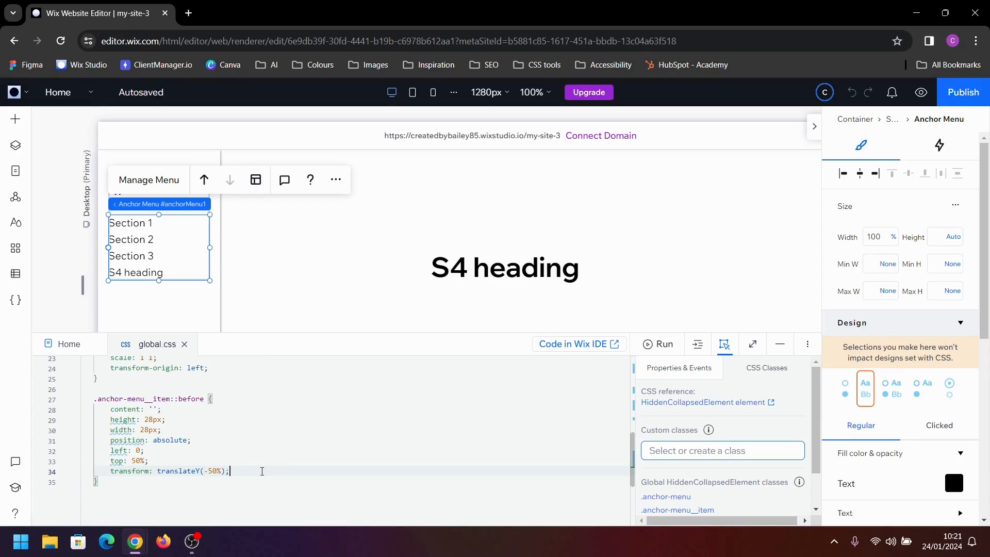
{"action": "key", "text": "Return"}
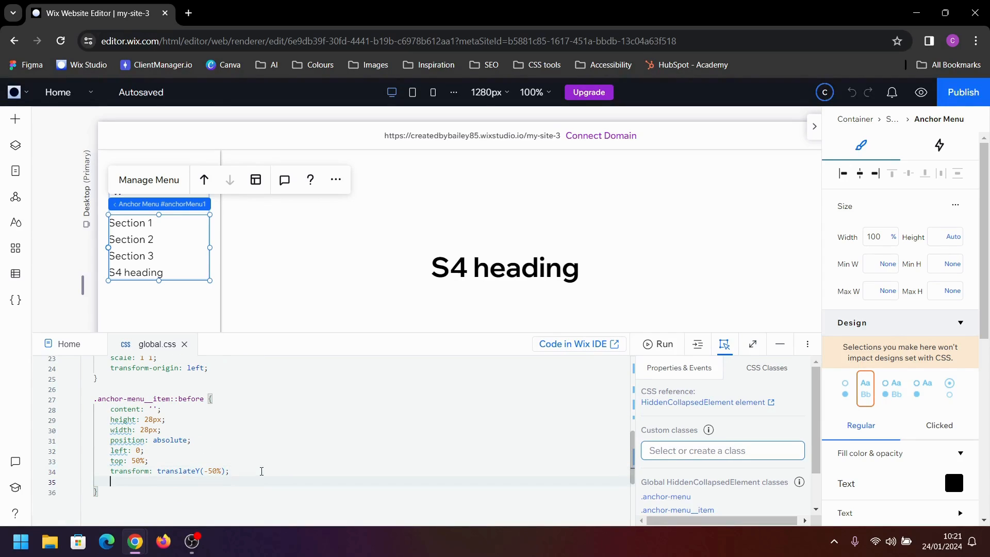
{"action": "type", "text": "bac"}
{"action": "key", "text": "Down"}
{"action": "key", "text": "Down"}
{"action": "key", "text": "Down"}
{"action": "key", "text": "Down"}
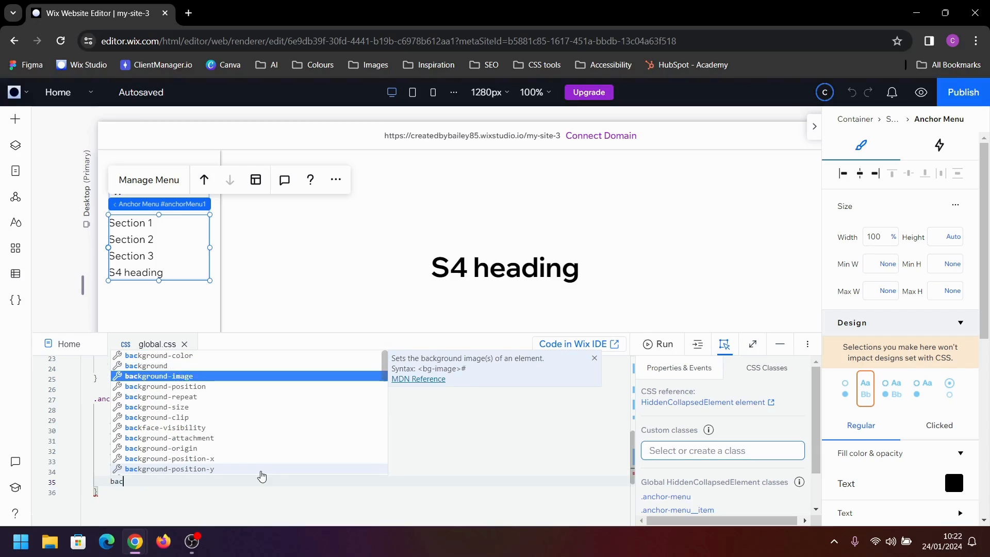
{"action": "key", "text": "Return"}
{"action": "type", "text": "no;"}
{"action": "key", "text": "Return"}
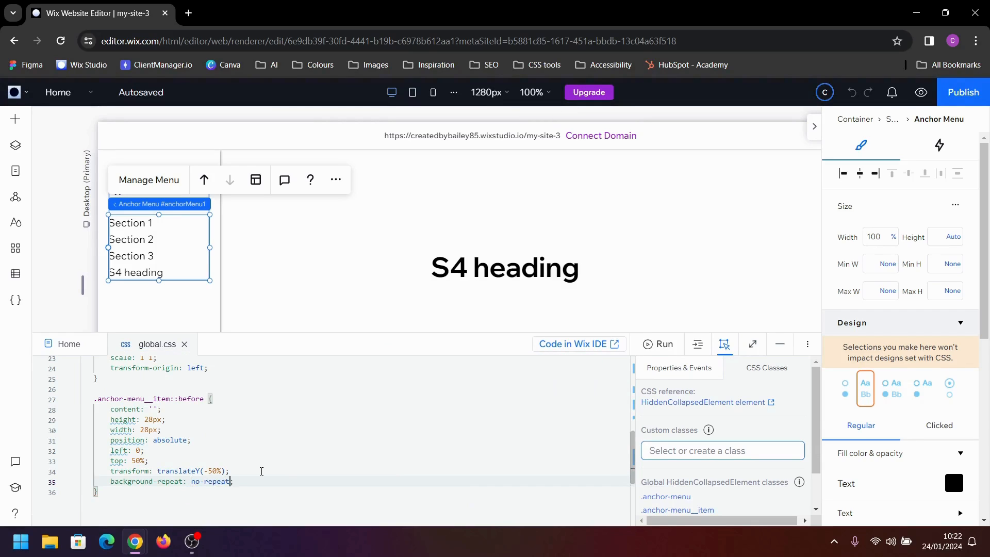
Add background-size: cover to the .anchor-menu__item::before rule
{"action": "key", "text": "Return"}
{"action": "type", "text": "bac"}
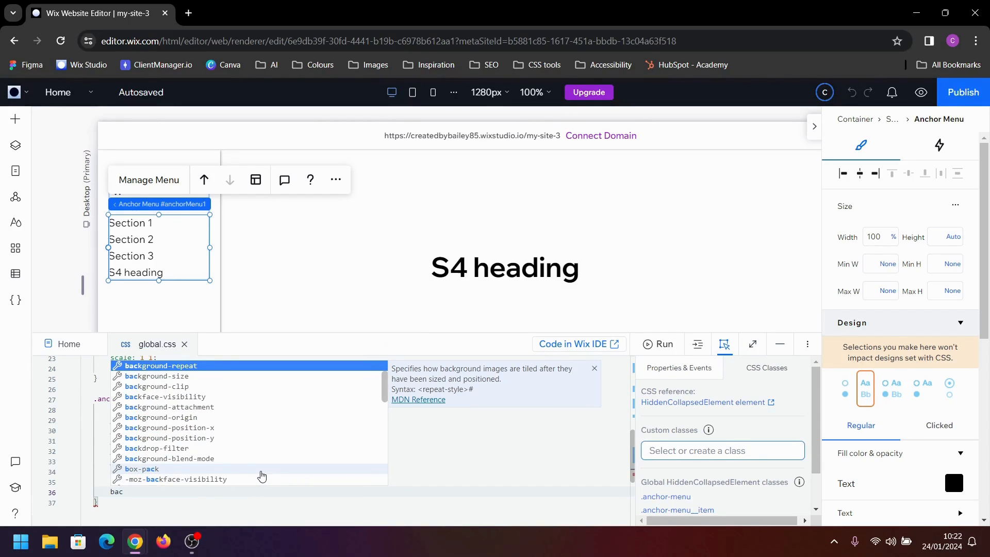
{"action": "key", "text": "Down"}
{"action": "key", "text": "Return"}
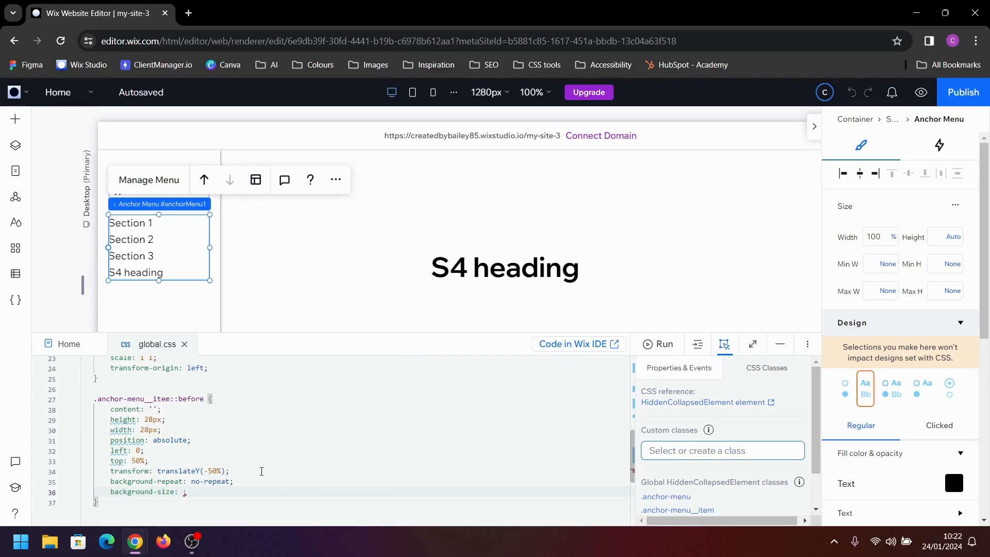
{"action": "type", "text": "cover"}
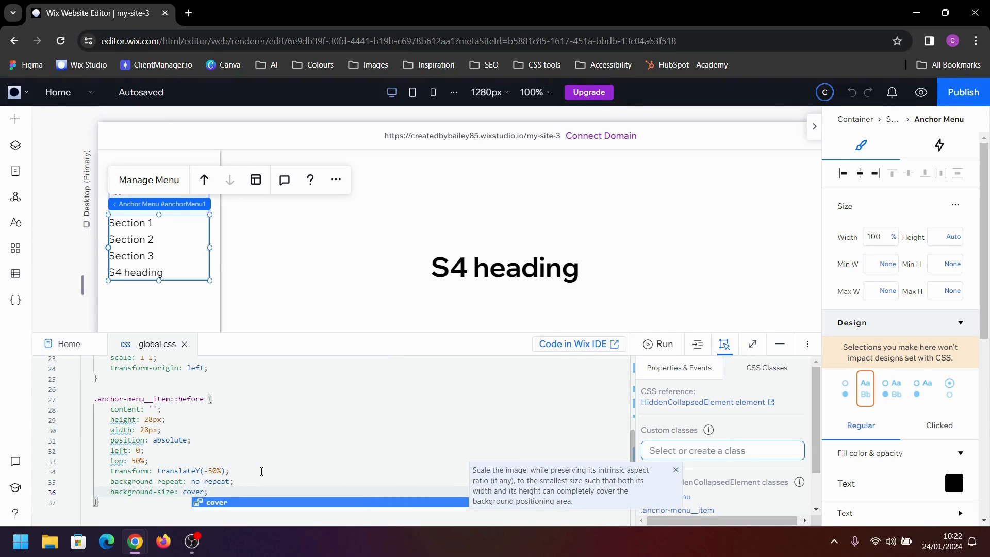
Start a new .anchor-menu__item rule below the ::before rule in global.css
{"action": "key", "text": "Down"}
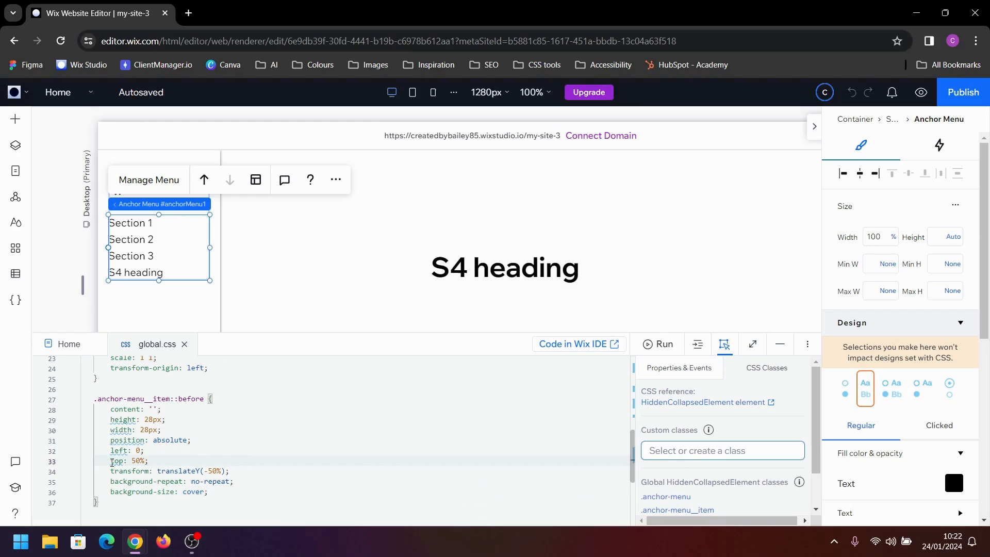
{"action": "key", "text": "Return"}
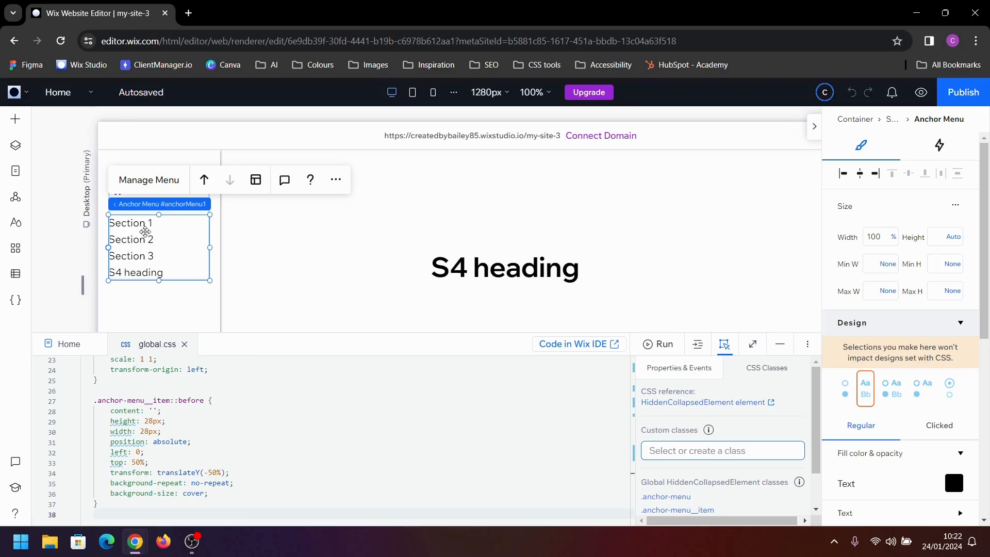
{"action": "scroll", "coordinate": [170, 480], "scroll_direction": "down", "scroll_amount": 2}
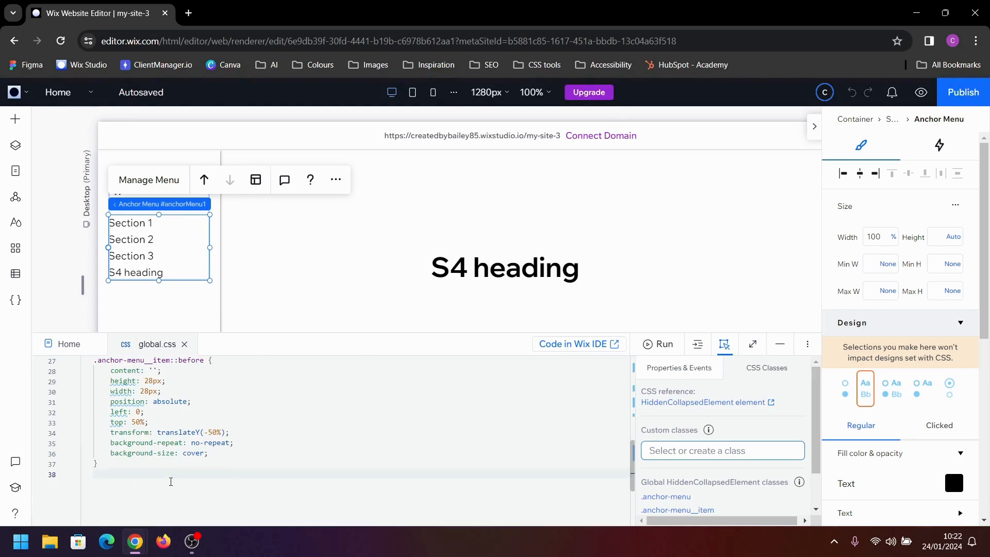
{"action": "key", "text": "Return"}
{"action": "type", "text": ".an"}
{"action": "key", "text": "Return"}
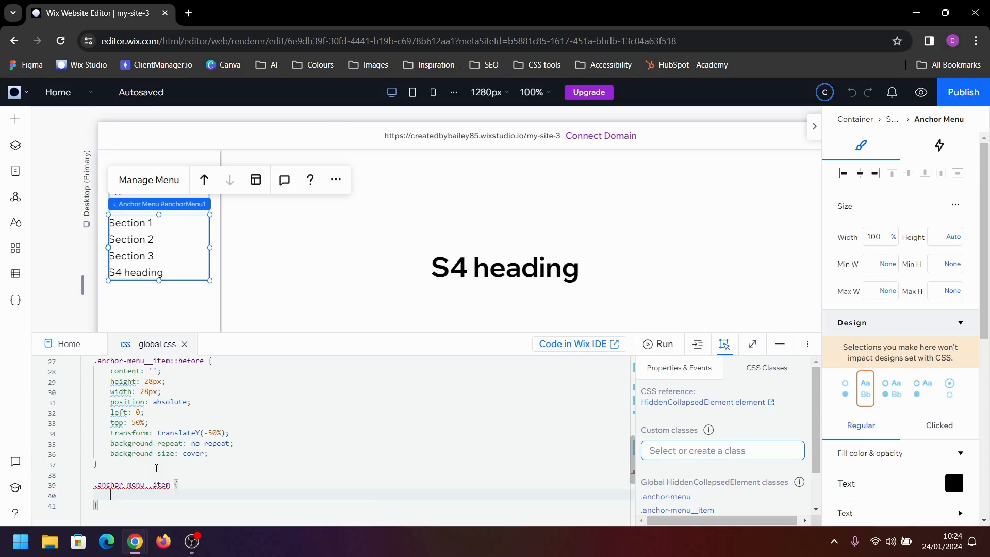
Extend the new rule's selector to .anchor-menu__item:nth-child(1)::before
{"action": "key", "text": "Right"}
{"action": "key", "text": "Right"}
{"action": "key", "text": "Right"}
{"action": "key", "text": "Right"}
{"action": "key", "text": "Right"}
{"action": "key", "text": "Right"}
{"action": "key", "text": "Right"}
{"action": "key", "text": "Right"}
{"action": "key", "text": "Right"}
{"action": "key", "text": "Right"}
{"action": "key", "text": "Right"}
{"action": "key", "text": "Right"}
{"action": "key", "text": "Right"}
{"action": "key", "text": "Right"}
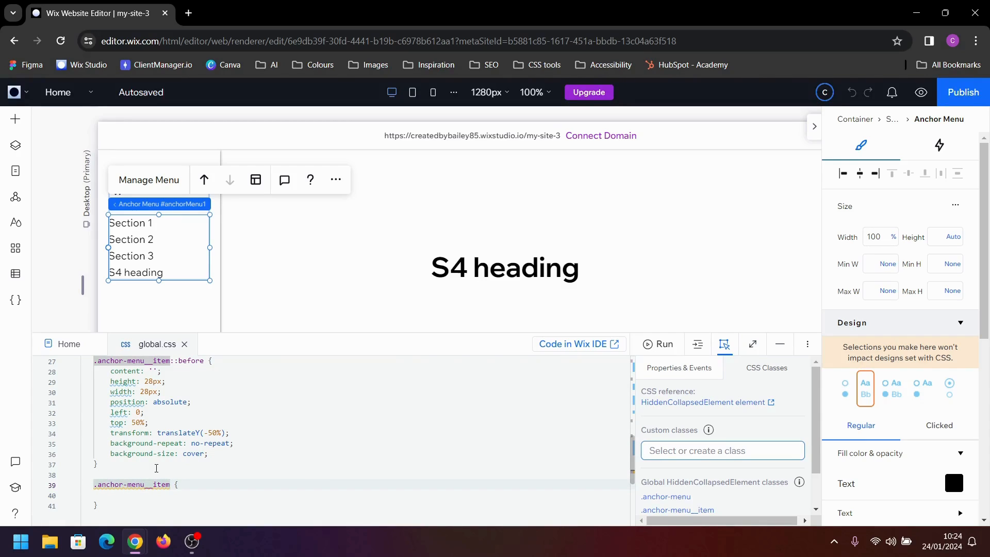
{"action": "type", "text": ":nt"}
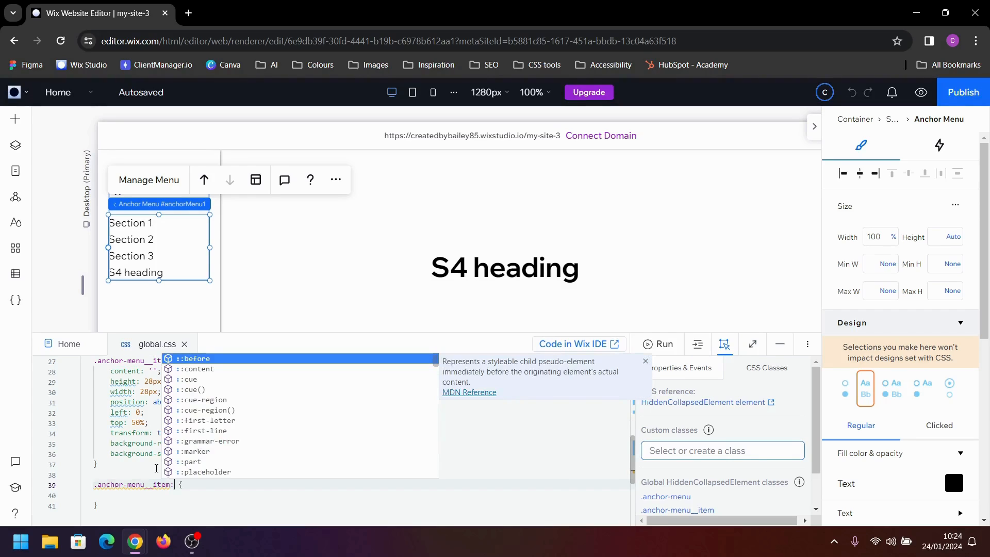
{"action": "key", "text": "Return"}
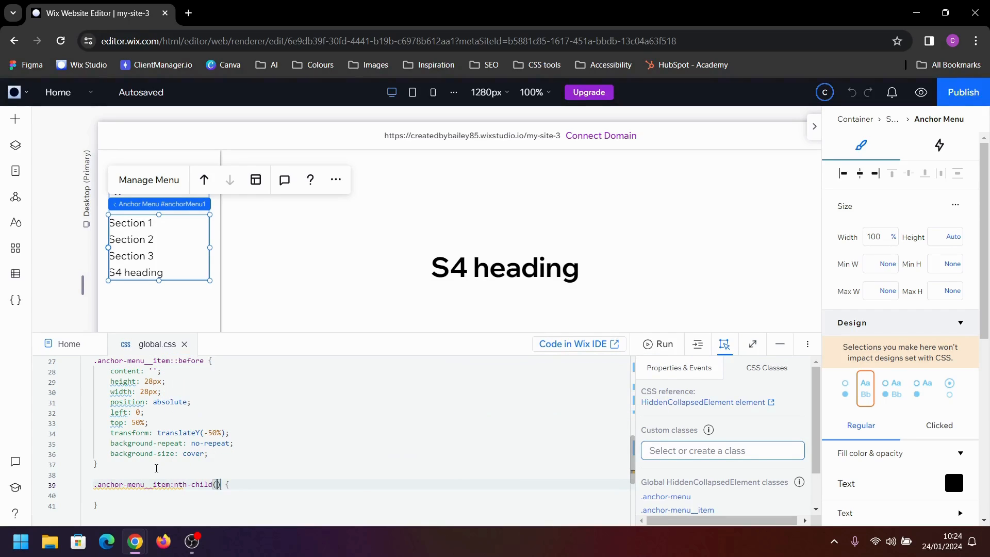
{"action": "type", "text": "1"}
{"action": "key", "text": "Right"}
{"action": "type", "text": "::"}
{"action": "key", "text": "Return"}
Add a background-image property with an empty url('') to the nth-child(1)::before rule
{"action": "key", "text": "Down"}
{"action": "type", "text": "back"}
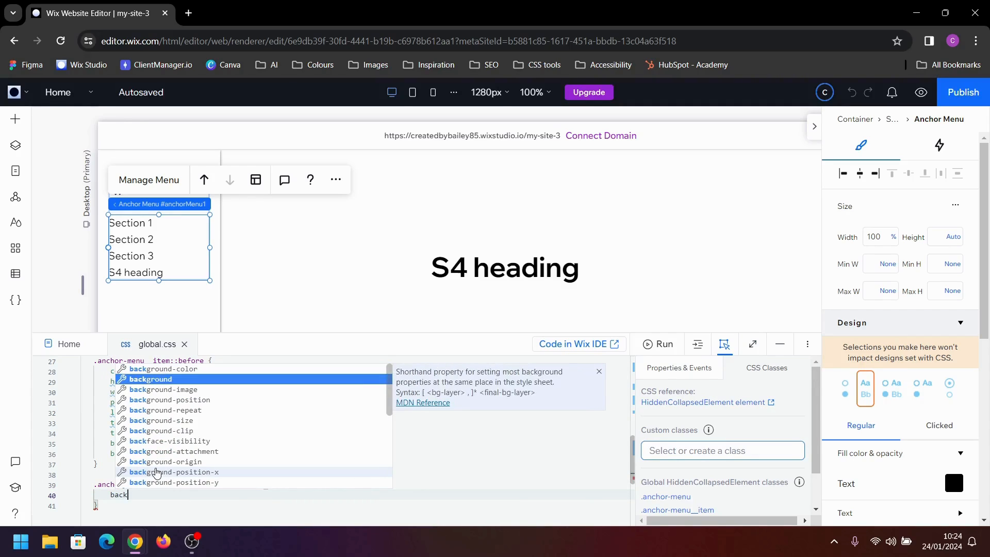
{"action": "key", "text": "Down"}
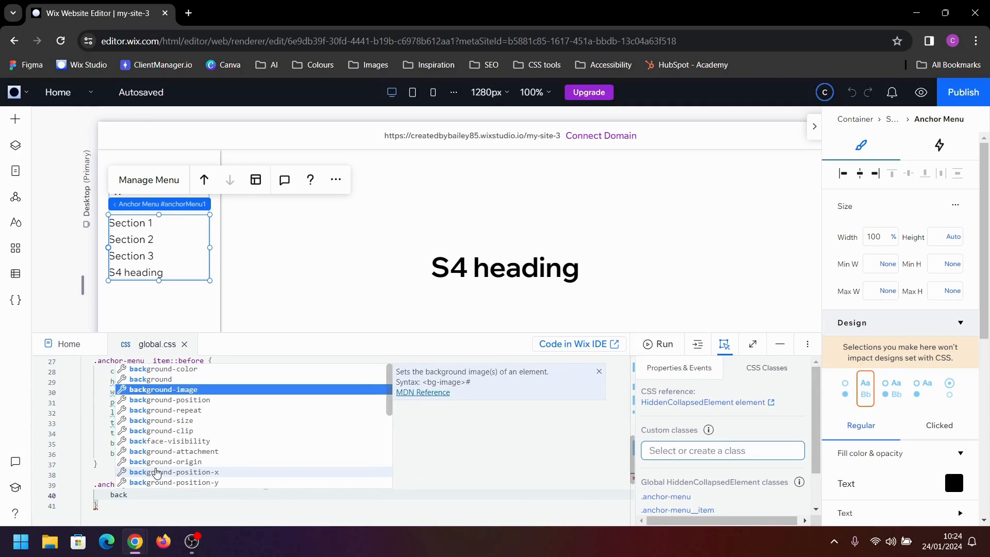
{"action": "key", "text": "Down"}
{"action": "key", "text": "Up"}
{"action": "key", "text": "Up"}
{"action": "key", "text": "Down"}
{"action": "key", "text": "Return"}
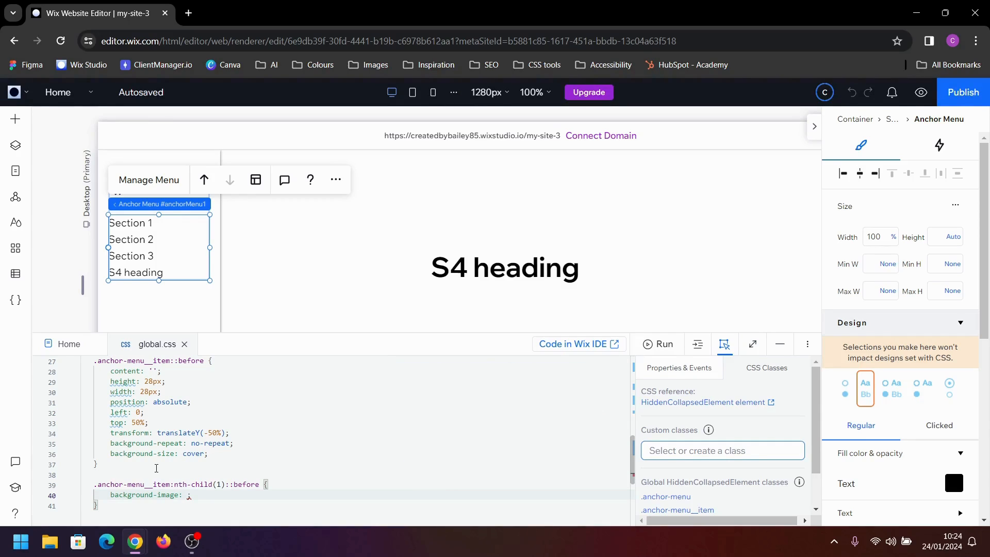
{"action": "type", "text": "url"}
{"action": "key", "text": "Return"}
{"action": "type", "text": "'"}
Copy the URL of the house icon reshot-icon-home-G4U8ZVKCDQ.svg from the site files in the Media Manager
{"action": "left_click", "coordinate": [16, 93]}
{"action": "mouse_move", "coordinate": [57, 175]}
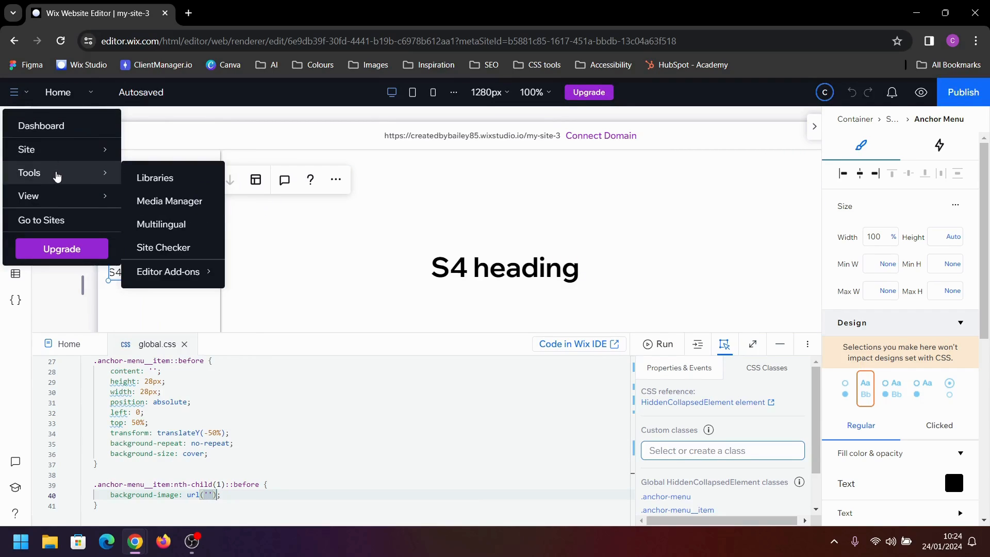
{"action": "left_click", "coordinate": [169, 200]}
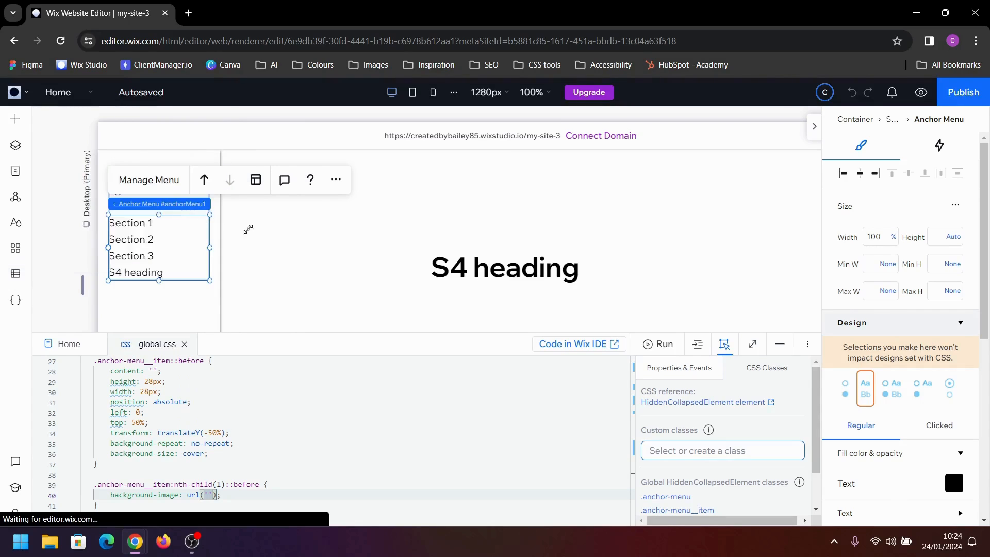
{"action": "left_click", "coordinate": [63, 300]}
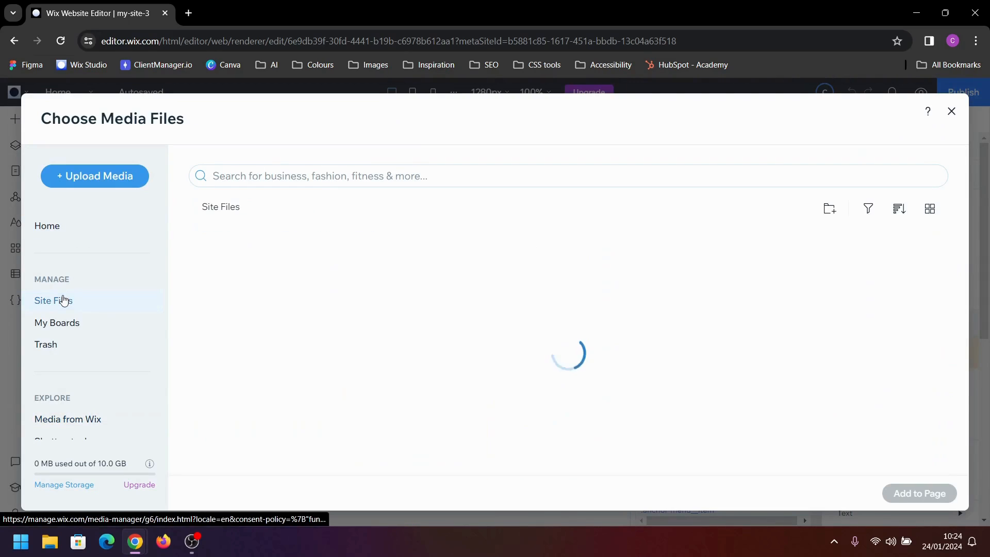
{"action": "mouse_move", "coordinate": [607, 280]}
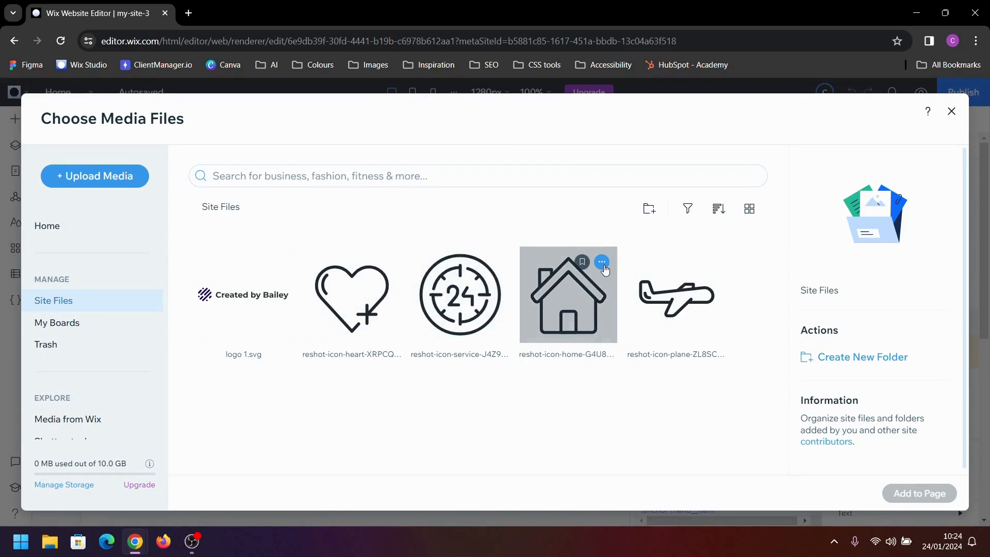
{"action": "left_click", "coordinate": [602, 262]}
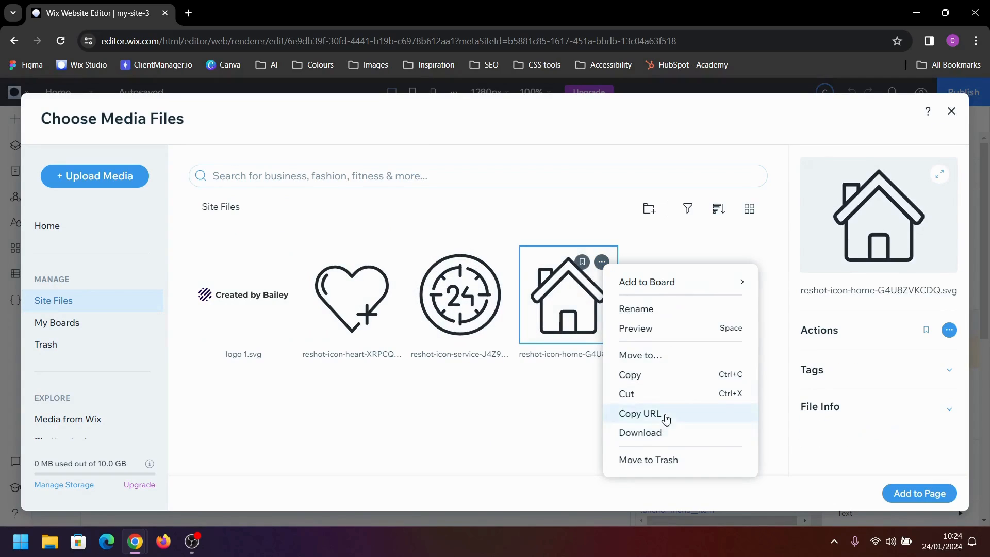
{"action": "left_click", "coordinate": [667, 416]}
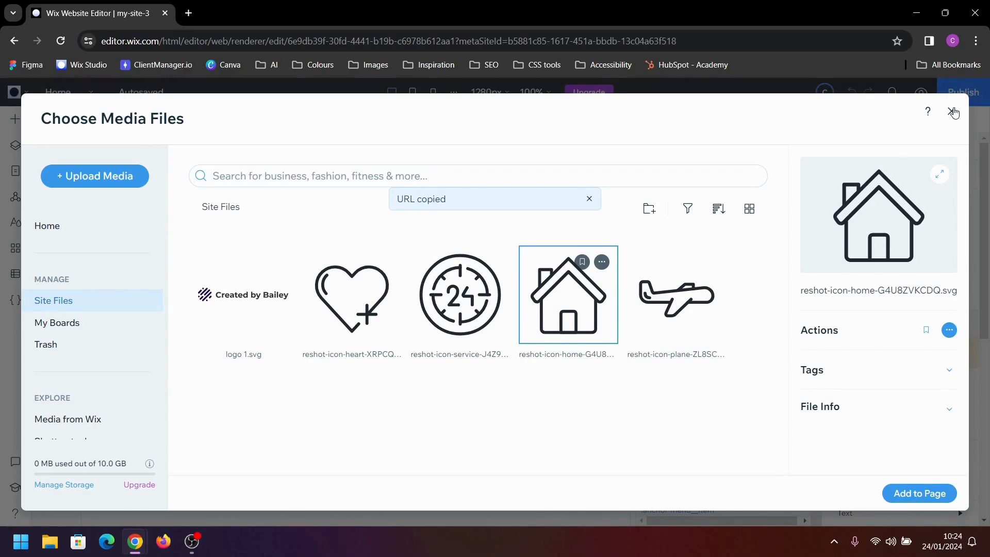
Paste the house icon's URL into the nth-child(1) background-image url and preview the site before returning to editing
{"action": "left_click", "coordinate": [951, 111]}
{"action": "type", "text": "('');"}
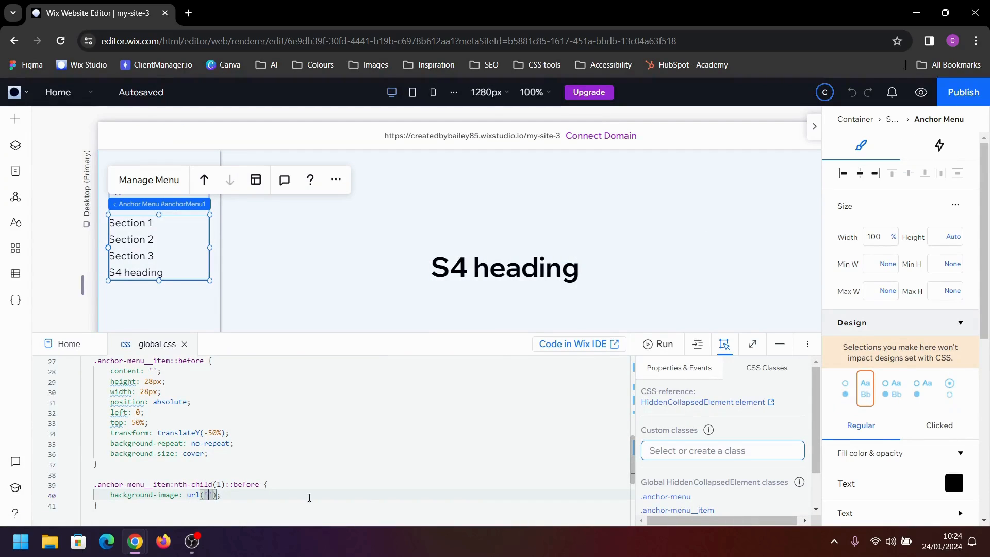
{"action": "key", "text": "ctrl+v"}
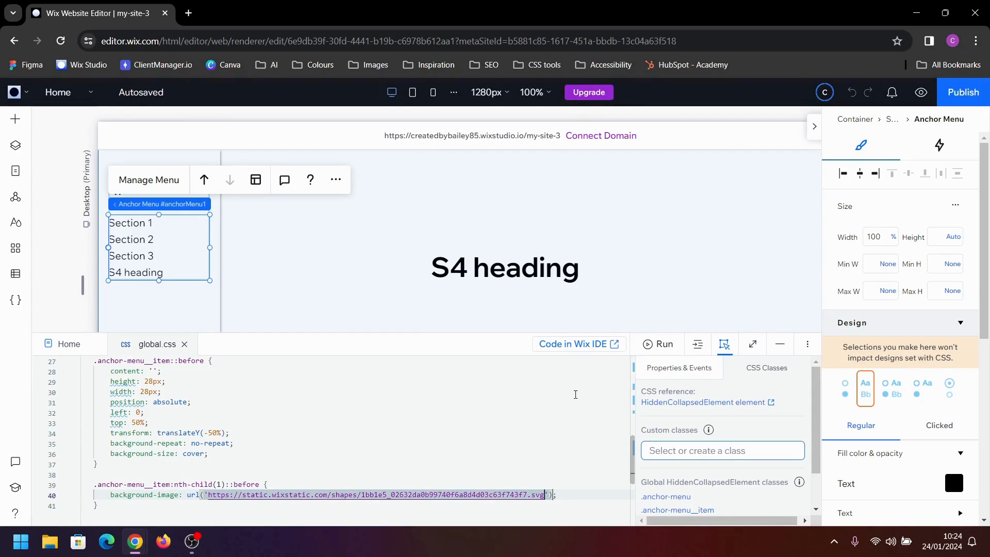
{"action": "left_click", "coordinate": [921, 94]}
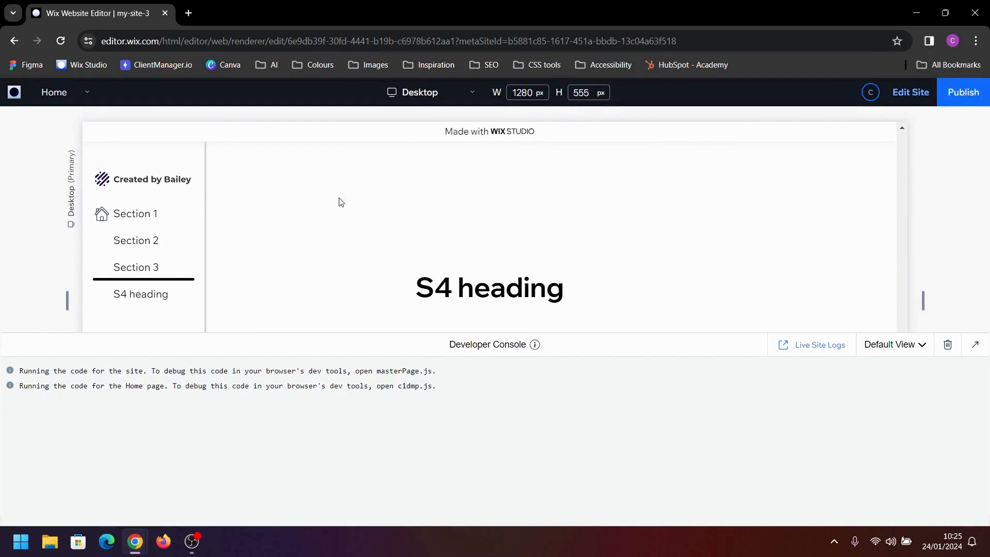
{"action": "left_click", "coordinate": [918, 96]}
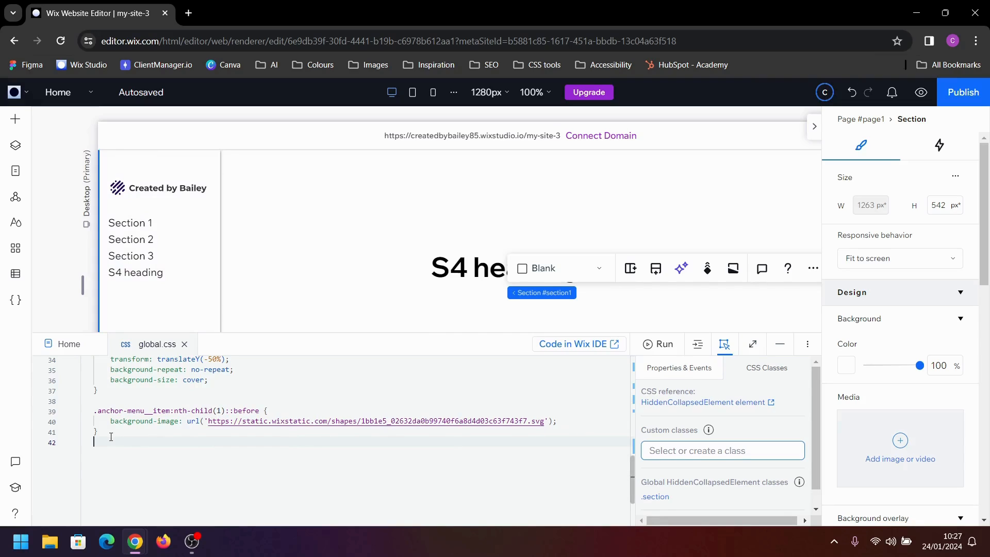
Duplicate the nth-child(1)::before rule below itself and change the copy's selector to nth-child(2)
{"action": "left_click_drag", "start_coordinate": [105, 434], "coordinate": [95, 408]}
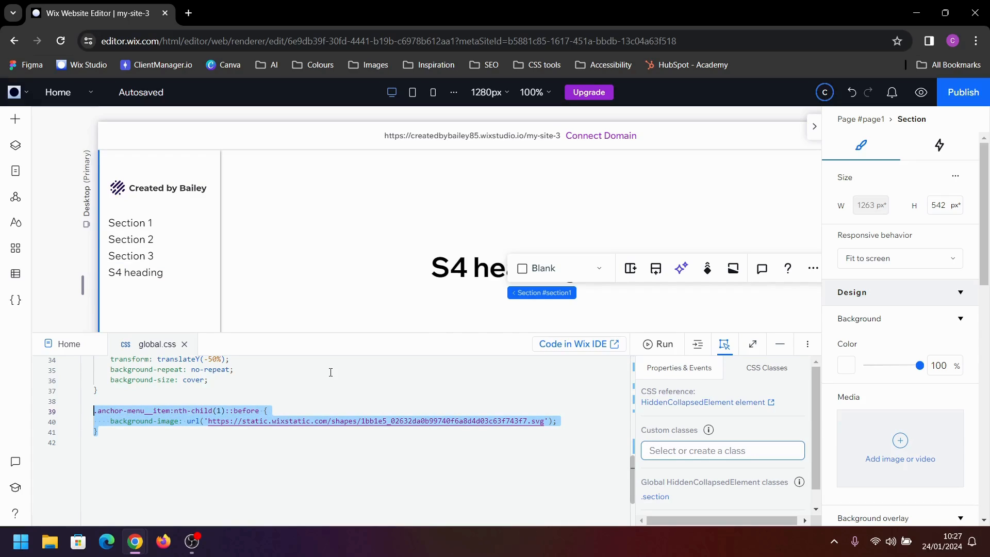
{"action": "key", "text": "shift+alt+Down"}
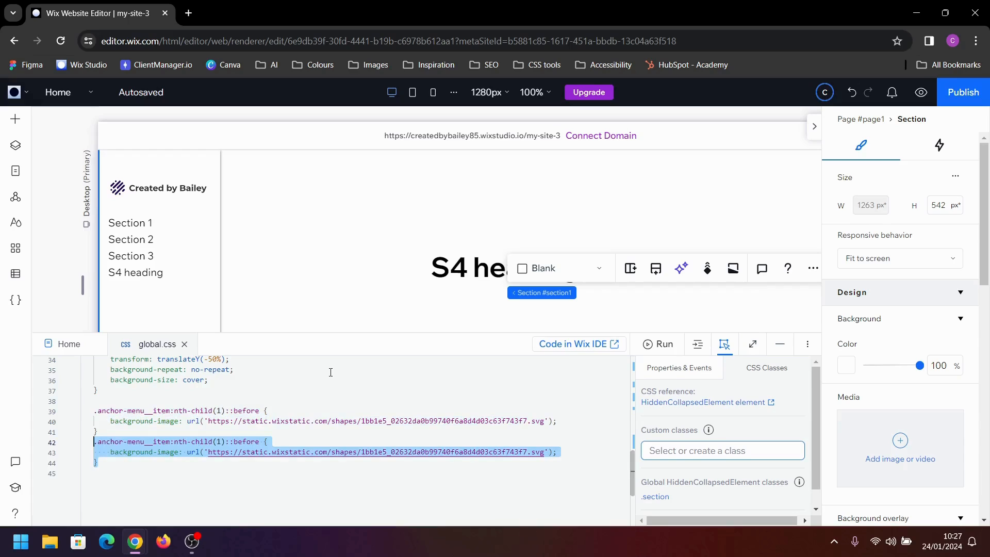
{"action": "left_click", "coordinate": [223, 443]}
{"action": "key", "text": "BackSpace"}
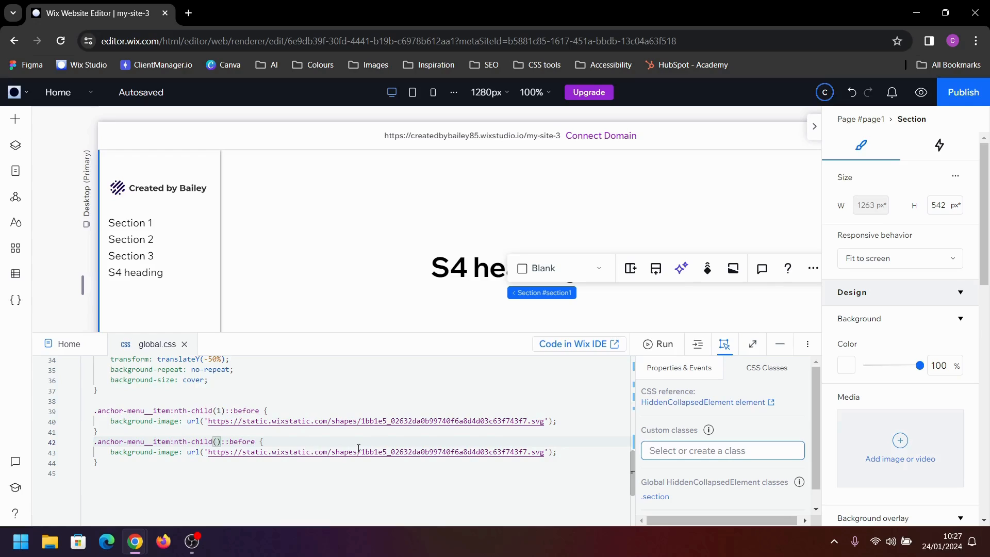
{"action": "type", "text": "2"}
{"action": "left_click", "coordinate": [340, 473]}
Copy the URL of the heart icon reshot-icon-heart-XRPCQTK6UZ.svg from the site files in the Media Manager
{"action": "left_click", "coordinate": [14, 92]}
{"action": "mouse_move", "coordinate": [37, 175]}
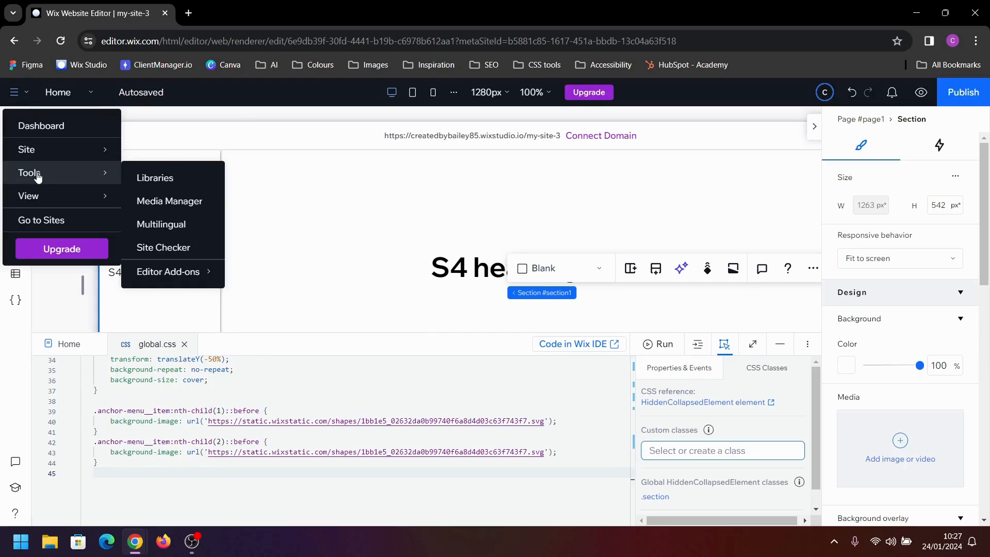
{"action": "left_click", "coordinate": [169, 201]}
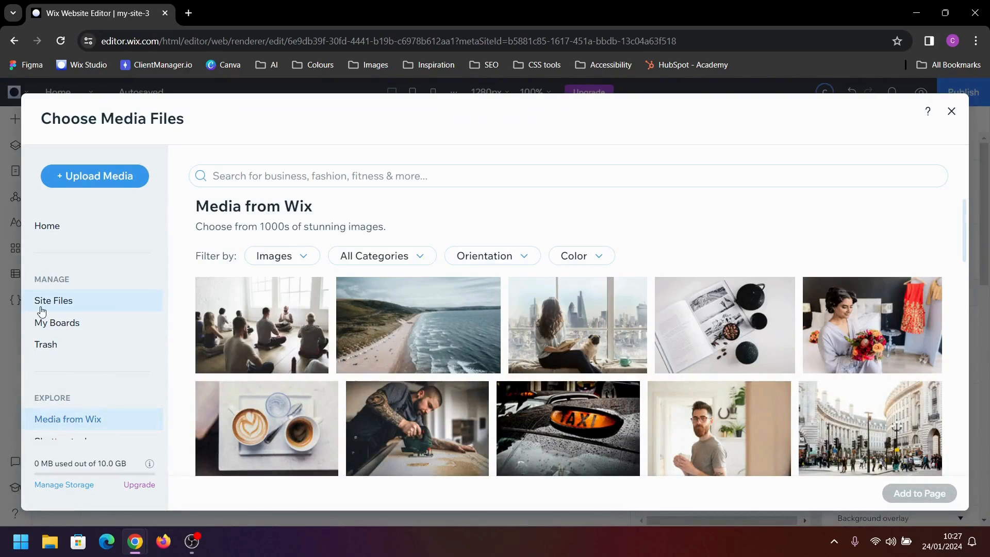
{"action": "left_click", "coordinate": [42, 308]}
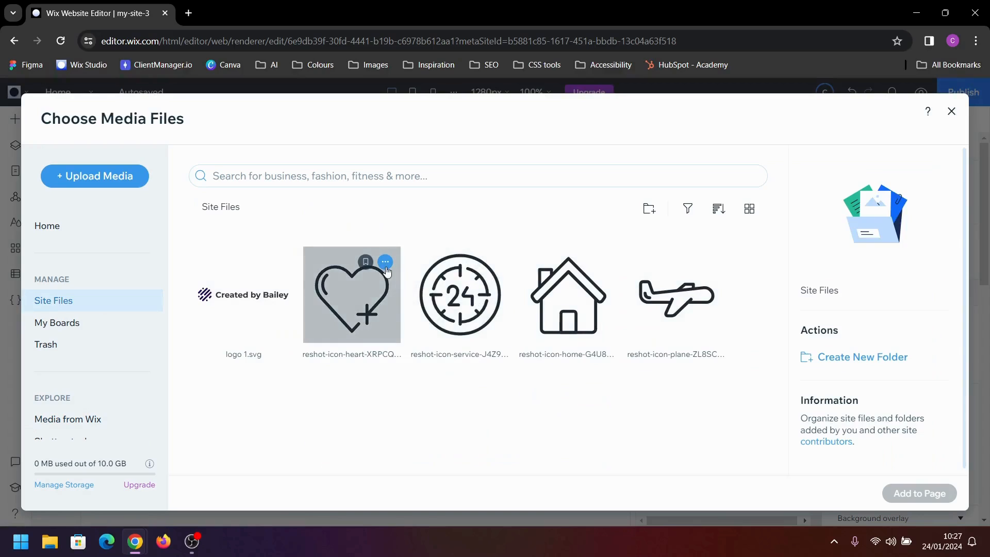
{"action": "left_click", "coordinate": [386, 262]}
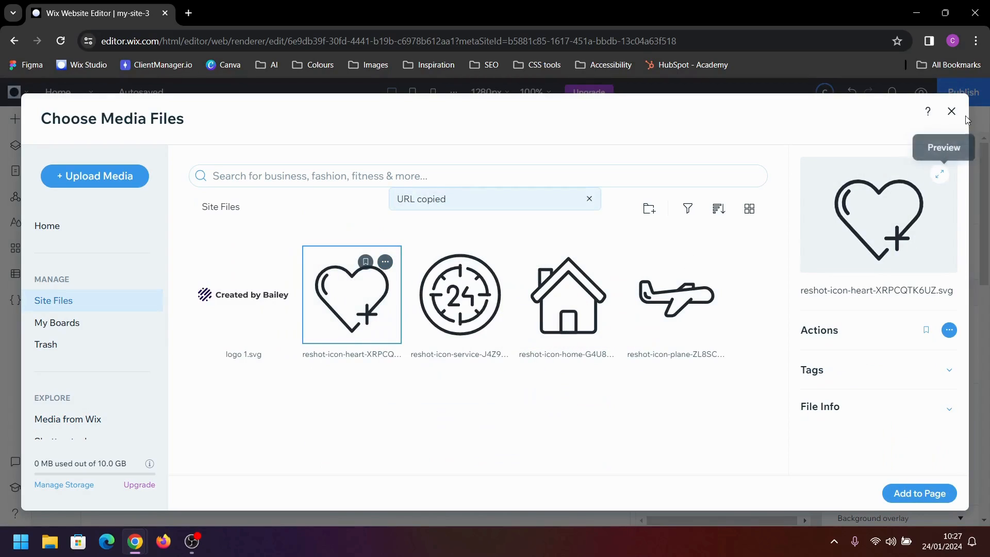
Replace the background-image URL in the nth-child(2)::before rule with the heart icon's copied URL
{"action": "left_click", "coordinate": [951, 111]}
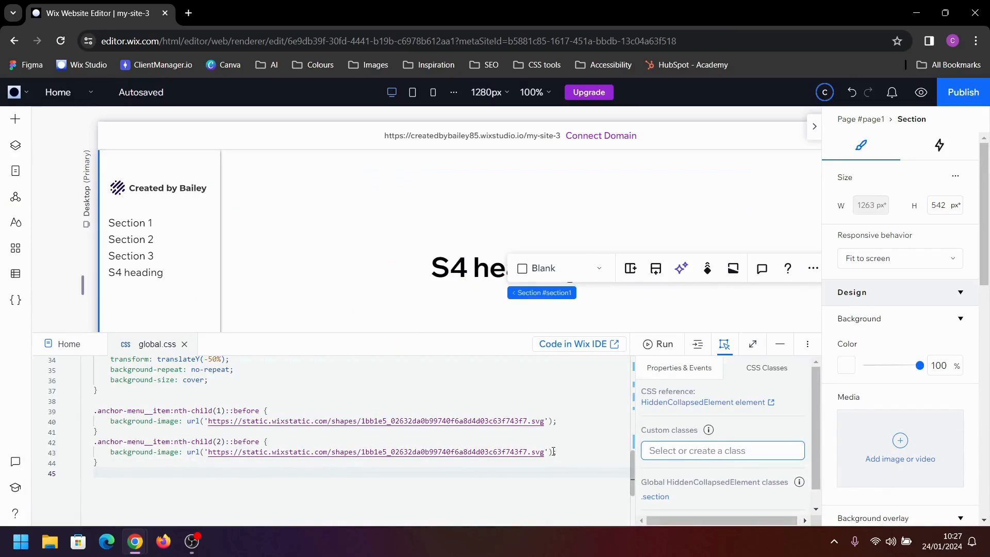
{"action": "left_click_drag", "start_coordinate": [545, 453], "coordinate": [416, 460]}
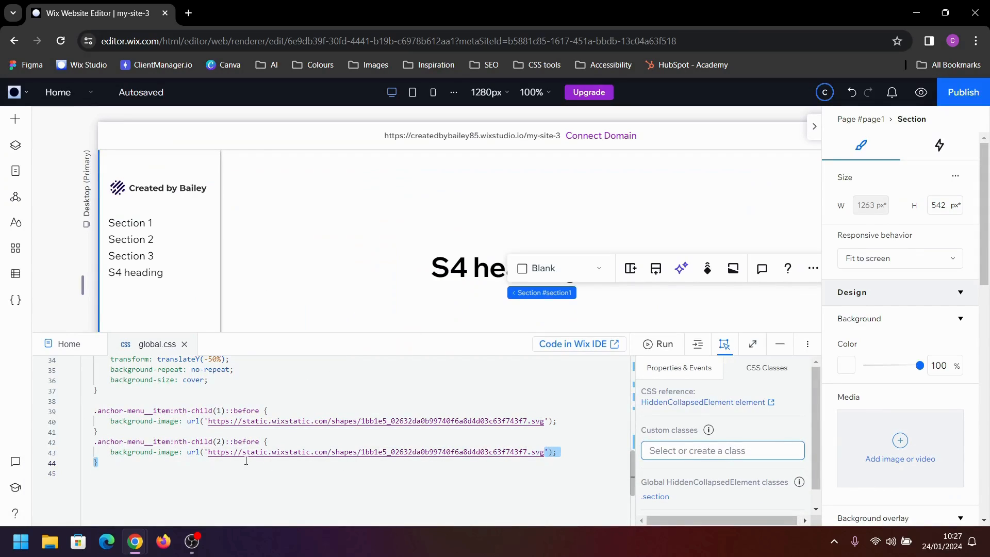
{"action": "left_click_drag", "start_coordinate": [246, 461], "coordinate": [208, 455]}
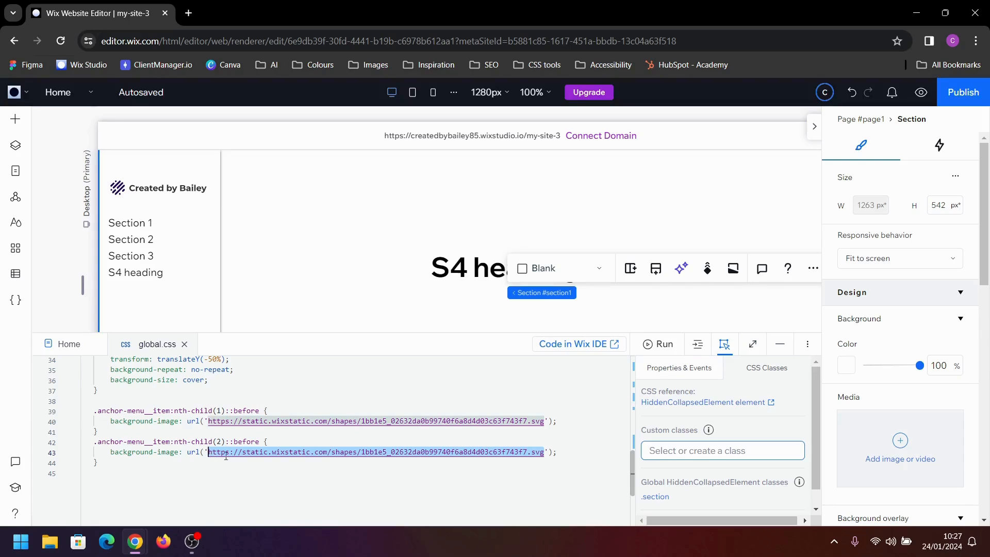
{"action": "key", "text": "ctrl+v"}
{"action": "left_click", "coordinate": [253, 472]}
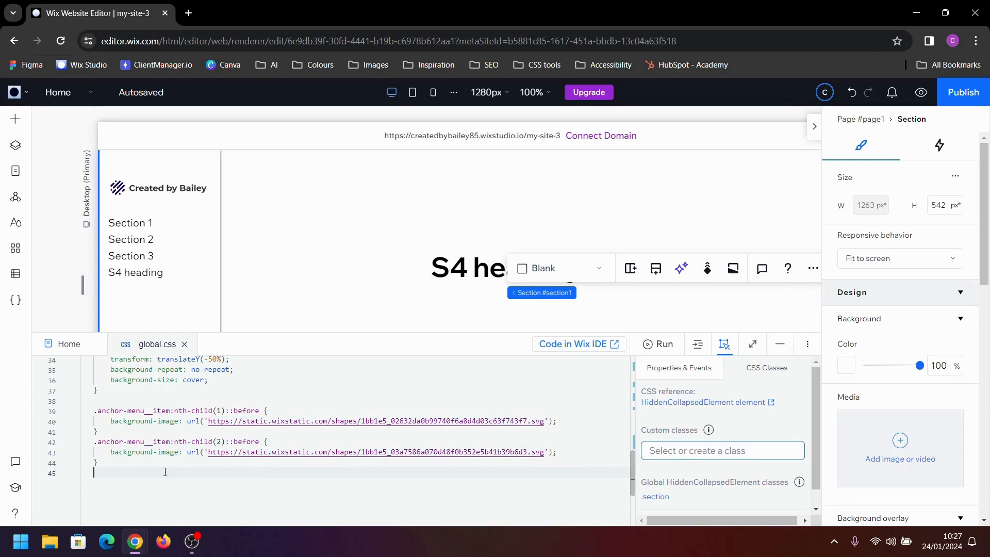
Add nth-child(3) and nth-child(4)::before rules with their own icon URLs, preview the site's menu icons, and return to editing
{"action": "key", "text": "ctrl+v"}
{"action": "left_click", "coordinate": [779, 344]}
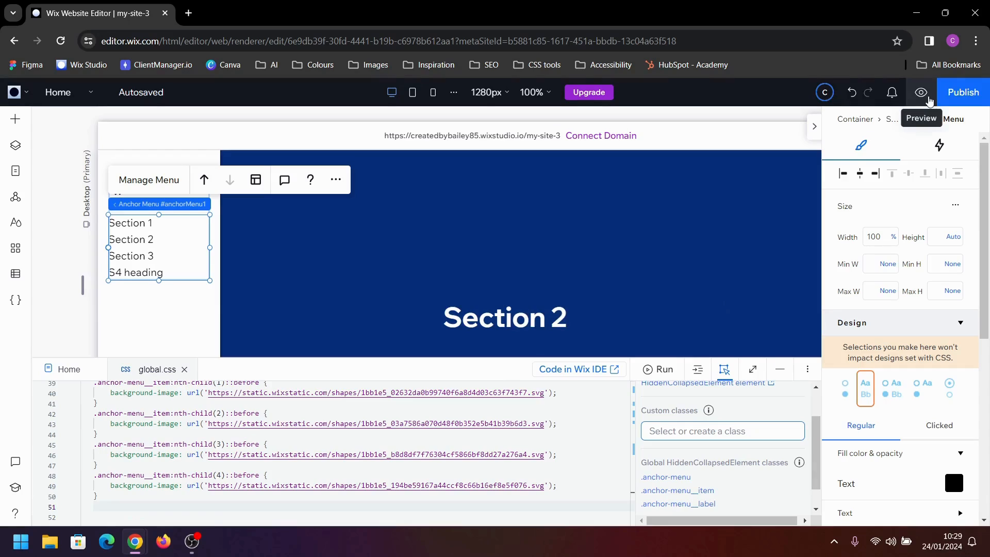
{"action": "left_click", "coordinate": [927, 98]}
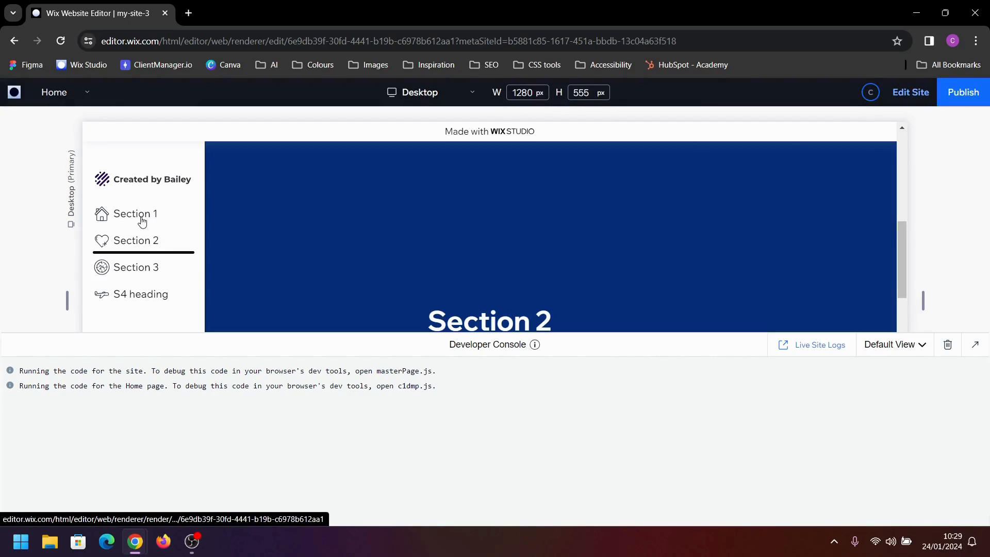
{"action": "left_click", "coordinate": [921, 98]}
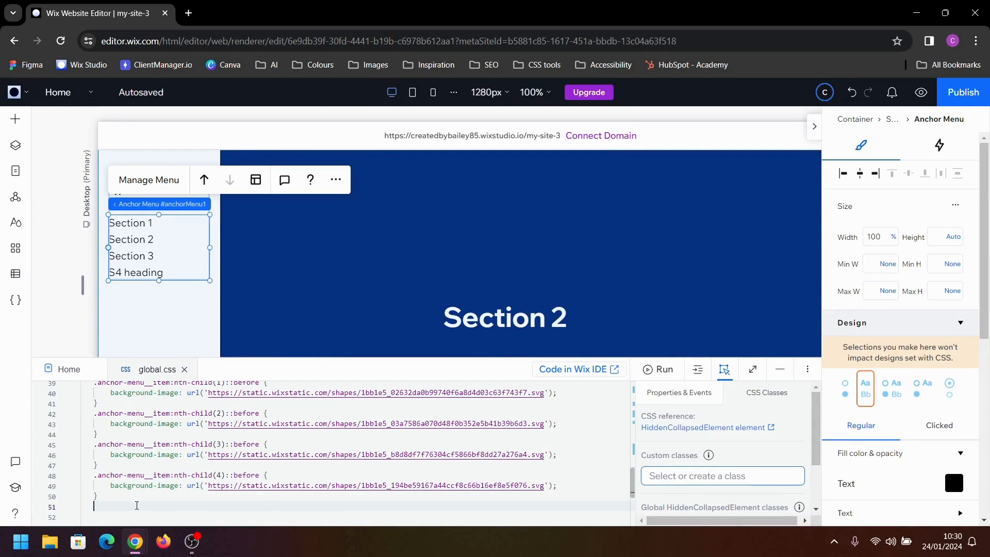
Start a new .anchor-menu__item rule in global.css below the nth-child(4)::before rule
{"action": "key", "text": "Return"}
{"action": "type", "text": "."}
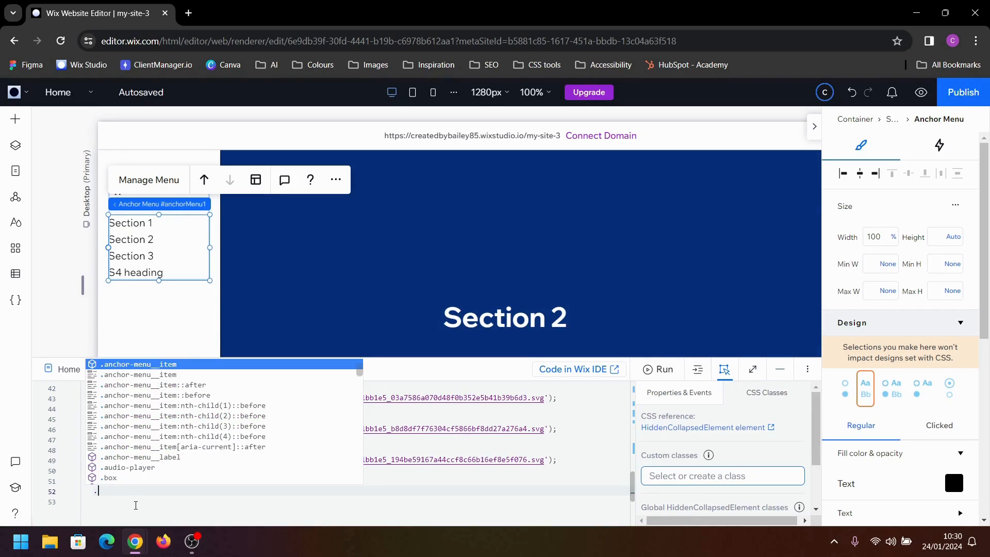
{"action": "key", "text": "Return"}
{"action": "type", "text": "{"}
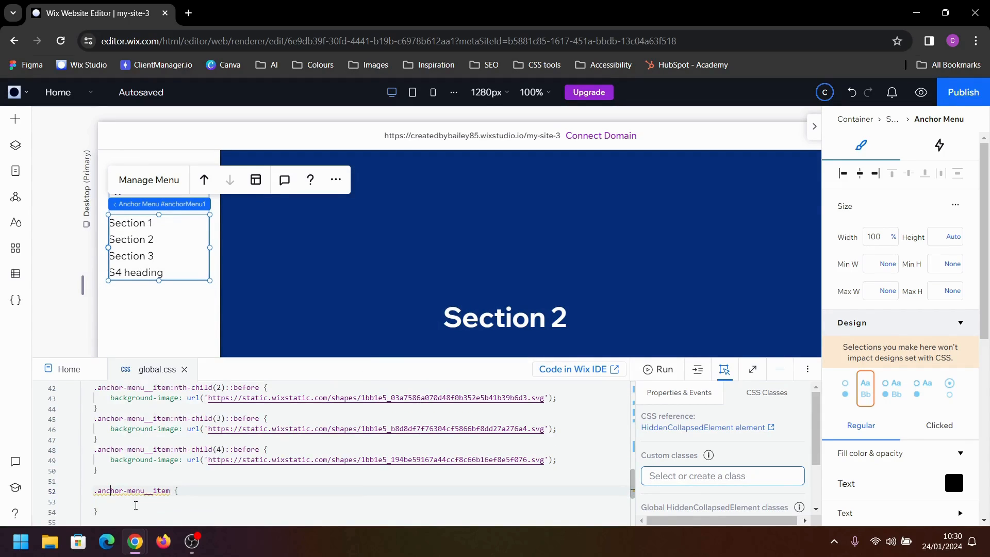
{"action": "key", "text": "Return"}
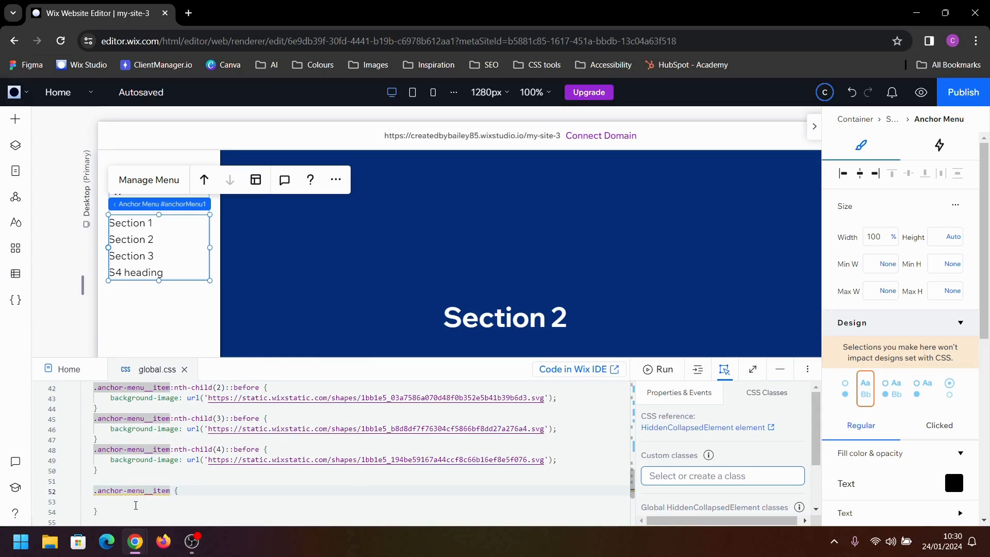
Add the [aria-current] attribute selector to the new .anchor-menu__item rule
{"action": "type", "text": "["}
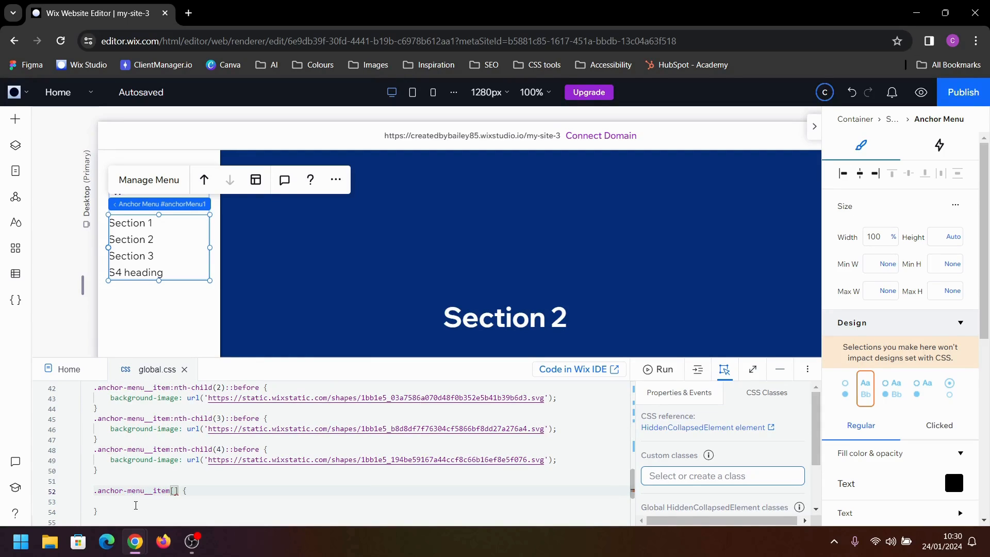
{"action": "type", "text": "aria"}
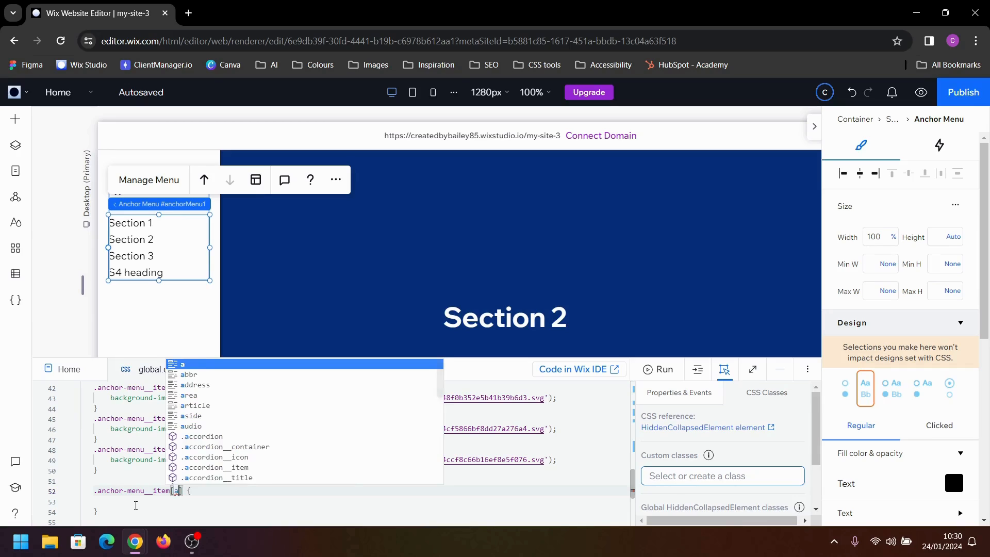
{"action": "type", "text": "-"}
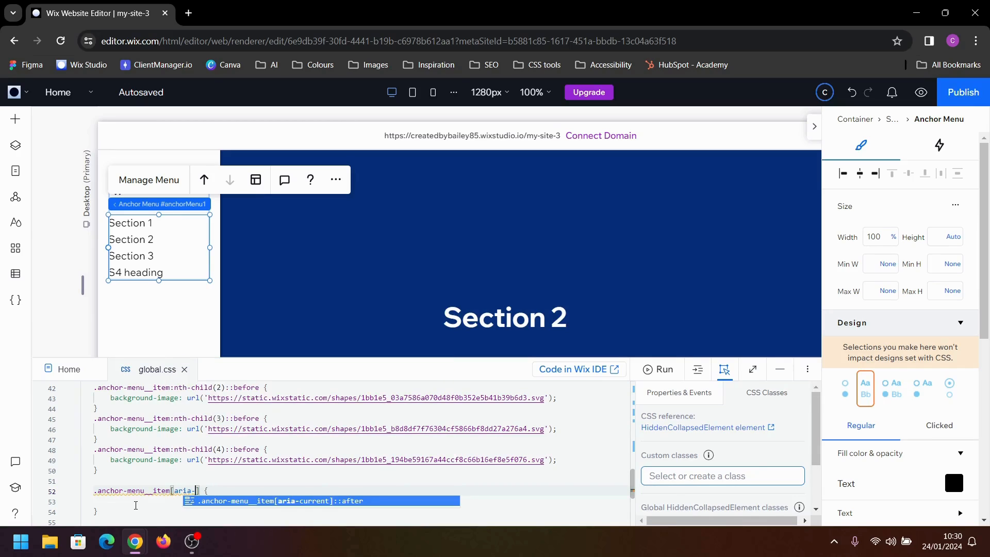
{"action": "type", "text": "curren"}
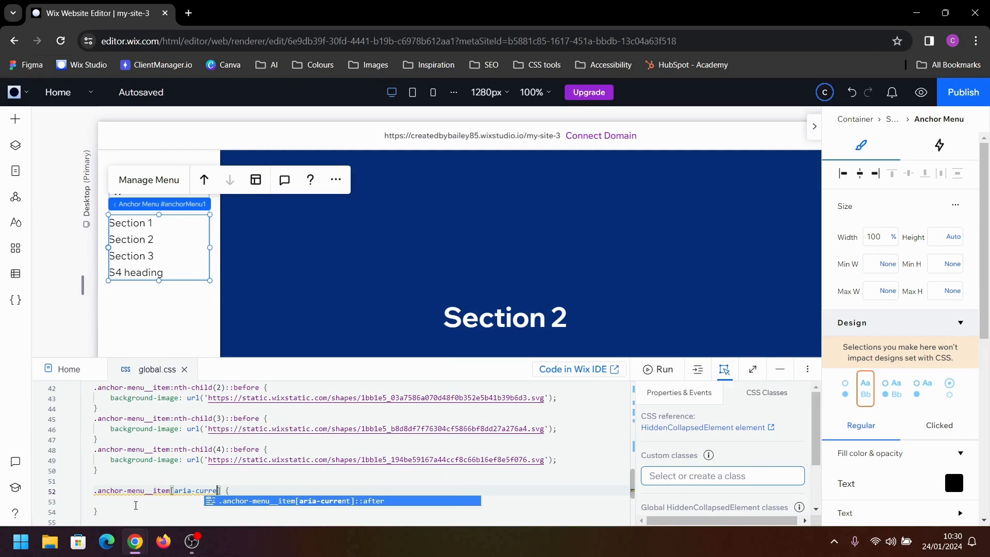
{"action": "type", "text": "t"}
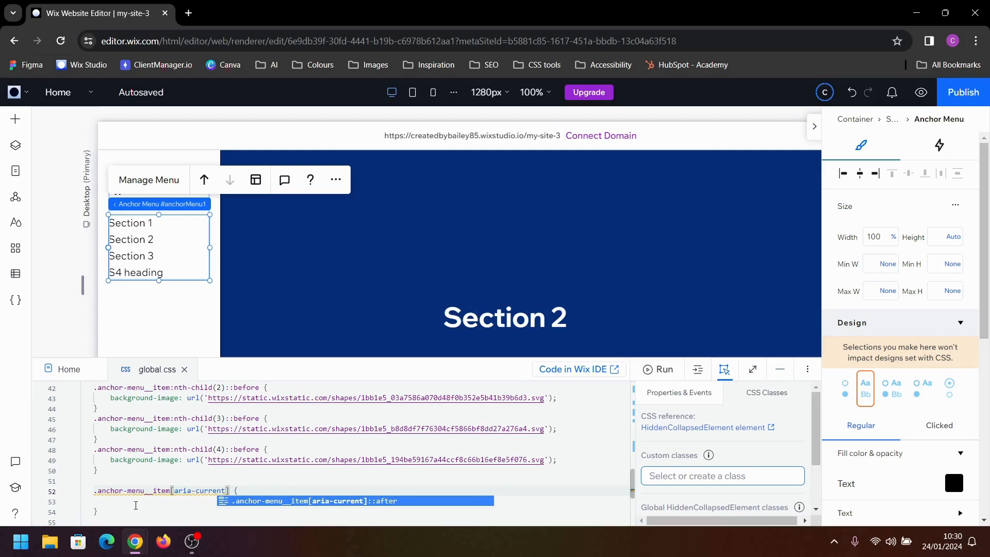
{"action": "type", "text": "]:"}
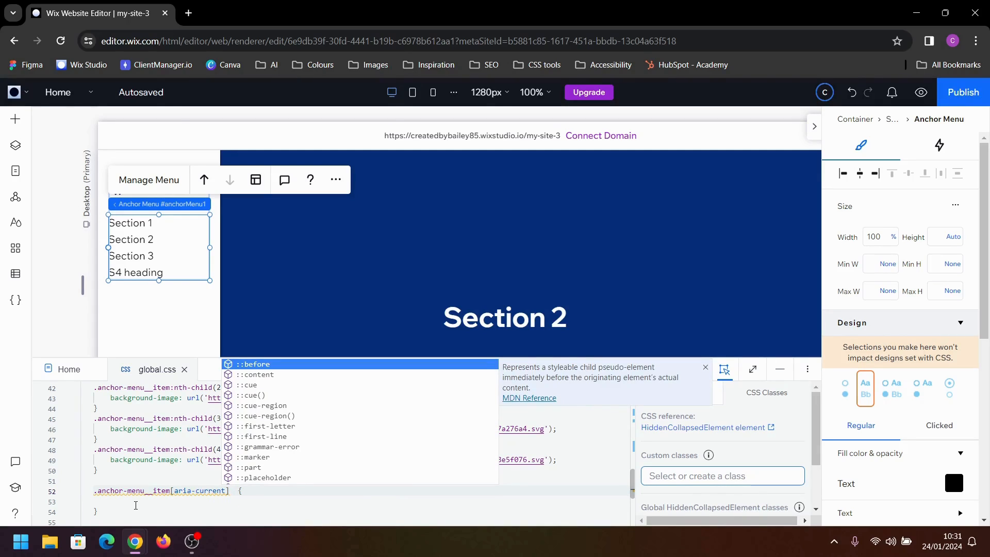
{"action": "type", "text": "."}
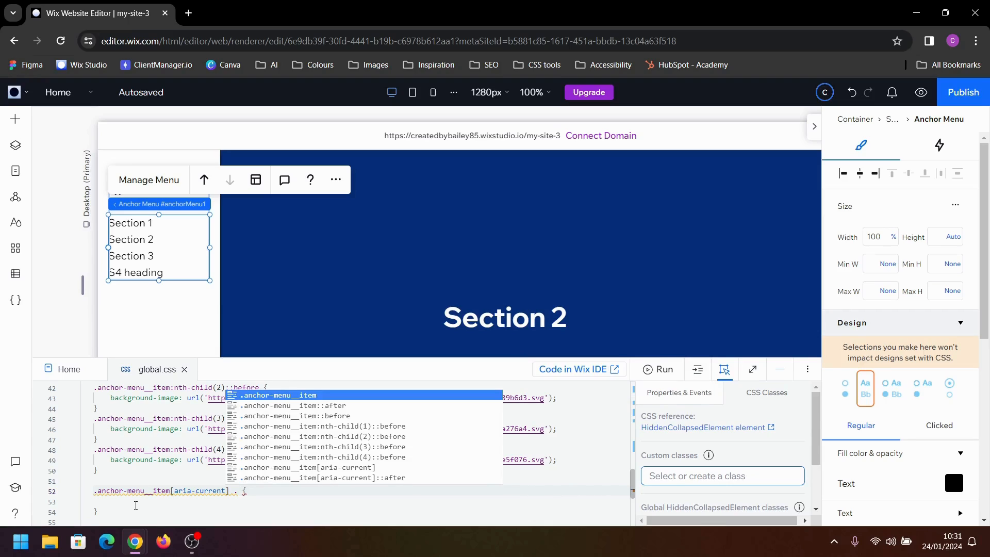
Extend the [aria-current] selector with the descendant class .anchor-menu__label
{"action": "key", "text": "Return"}
{"action": "key", "text": "BackSpace"}
{"action": "key", "text": "BackSpace"}
{"action": "key", "text": "BackSpace"}
{"action": "key", "text": "BackSpace"}
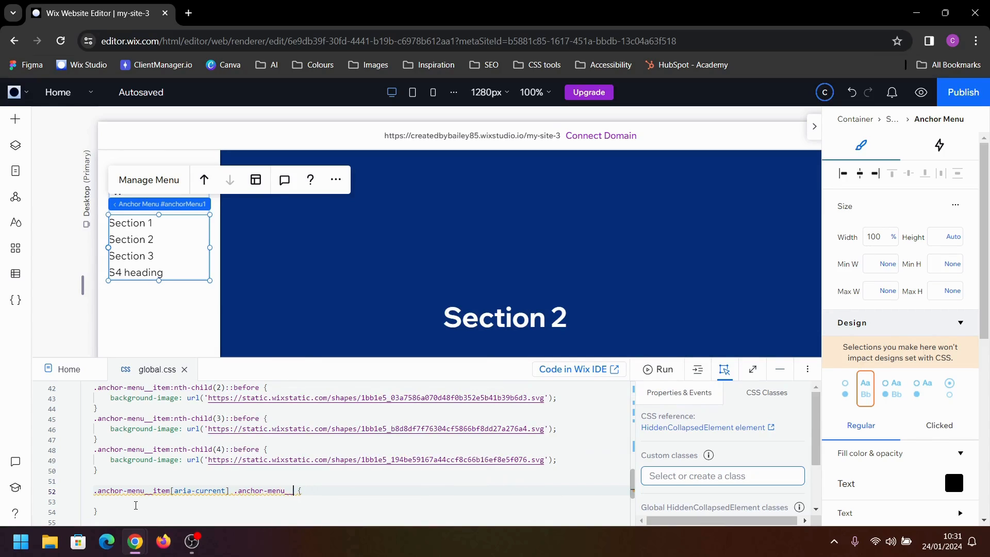
{"action": "type", "text": "label"}
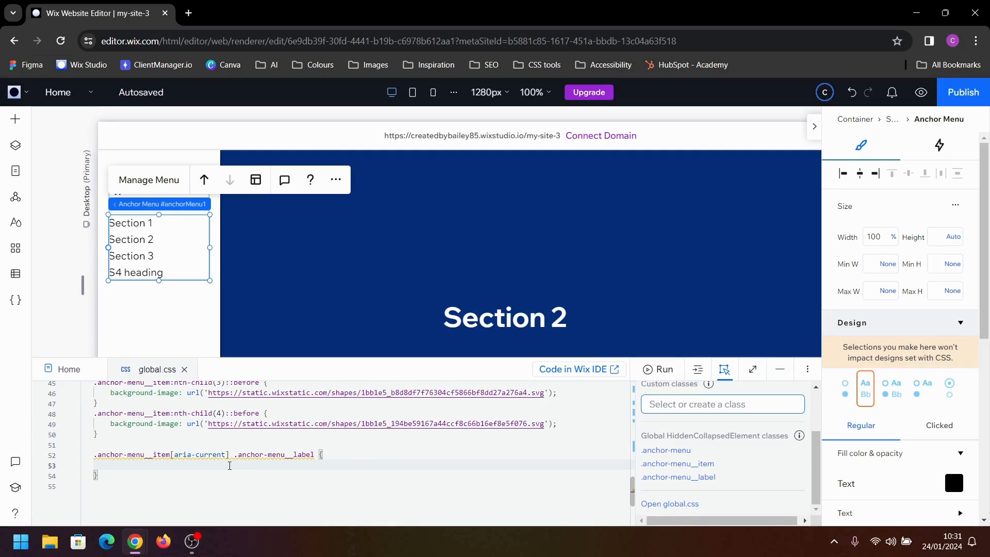
Add font-weight: bold; to the .anchor-menu__item[aria-current] .anchor-menu__label rule
{"action": "type", "text": "font"}
{"action": "key", "text": "Return"}
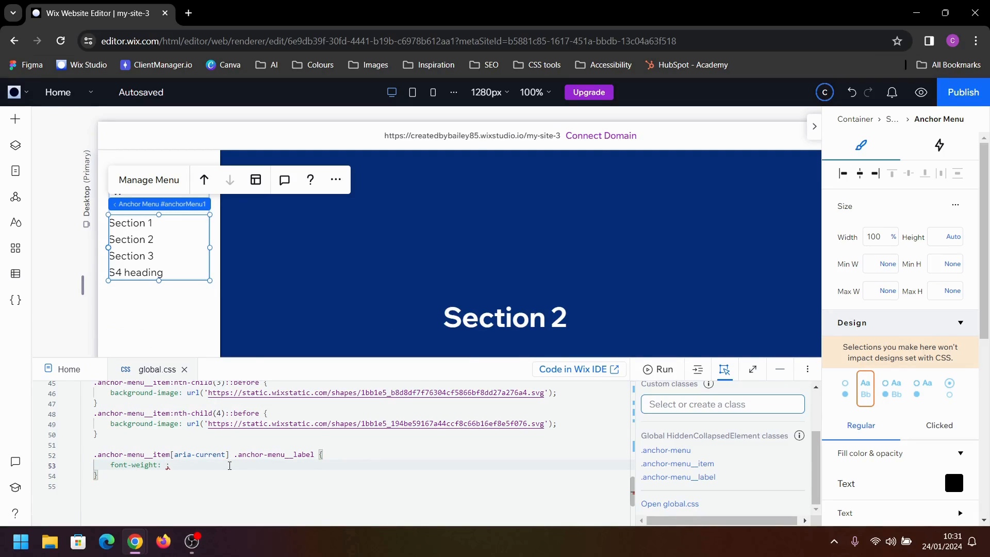
{"action": "type", "text": "bold"}
{"action": "key", "text": "Return"}
Preview the site and check the active label styling by going to Section 3 and S4 heading from the anchor menu
{"action": "left_click", "coordinate": [921, 92]}
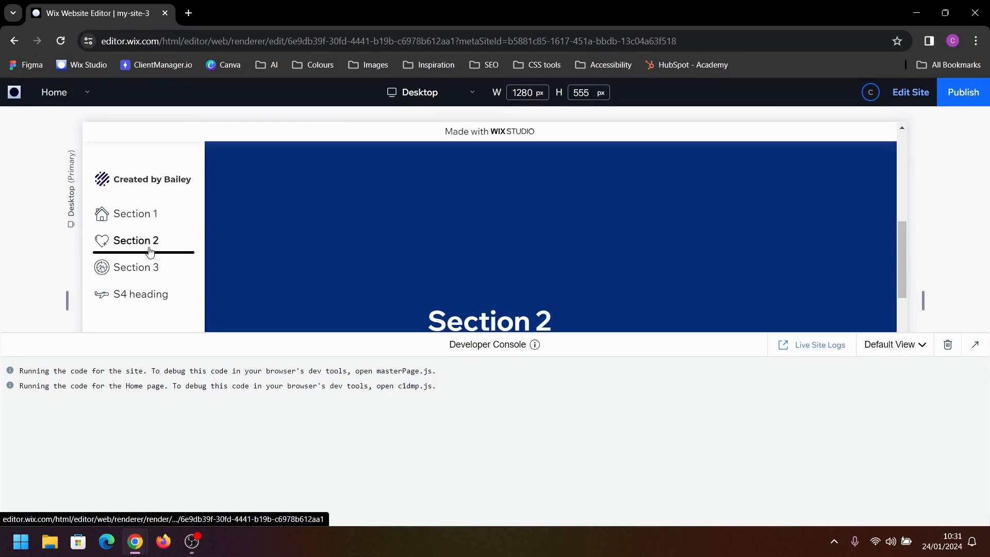
{"action": "left_click", "coordinate": [154, 267]}
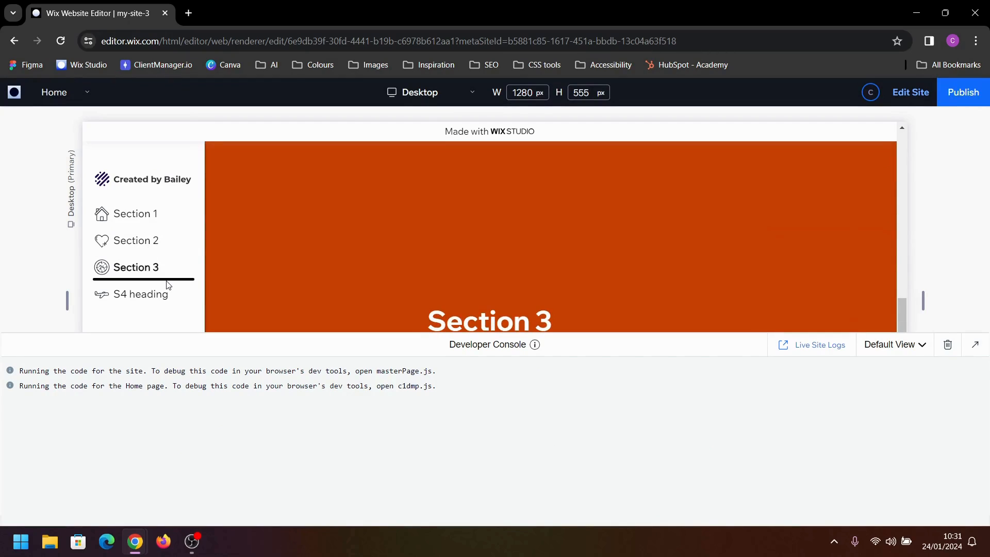
{"action": "left_click", "coordinate": [155, 293]}
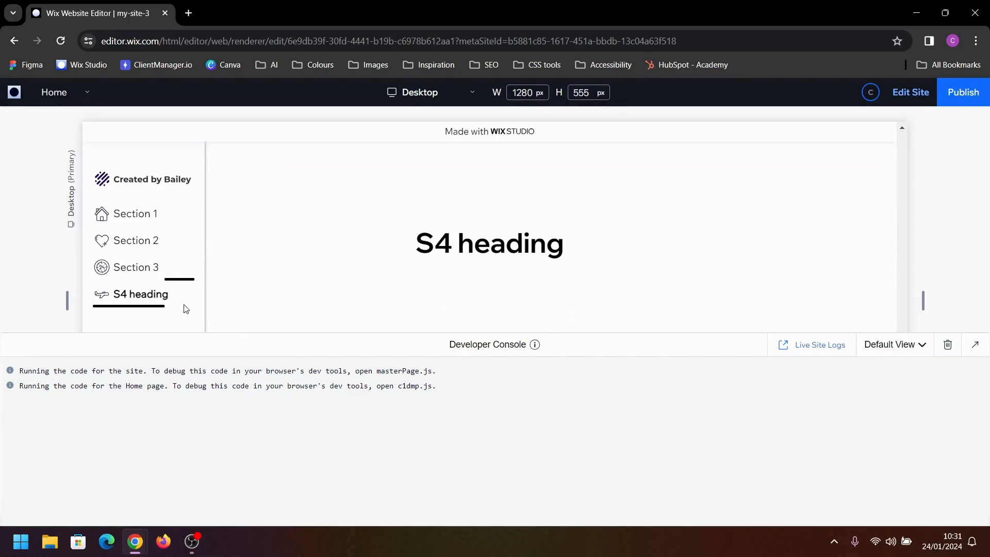
Return to editing and comment out the font-weight: bold; declaration in the current-item label rule
{"action": "left_click", "coordinate": [900, 94]}
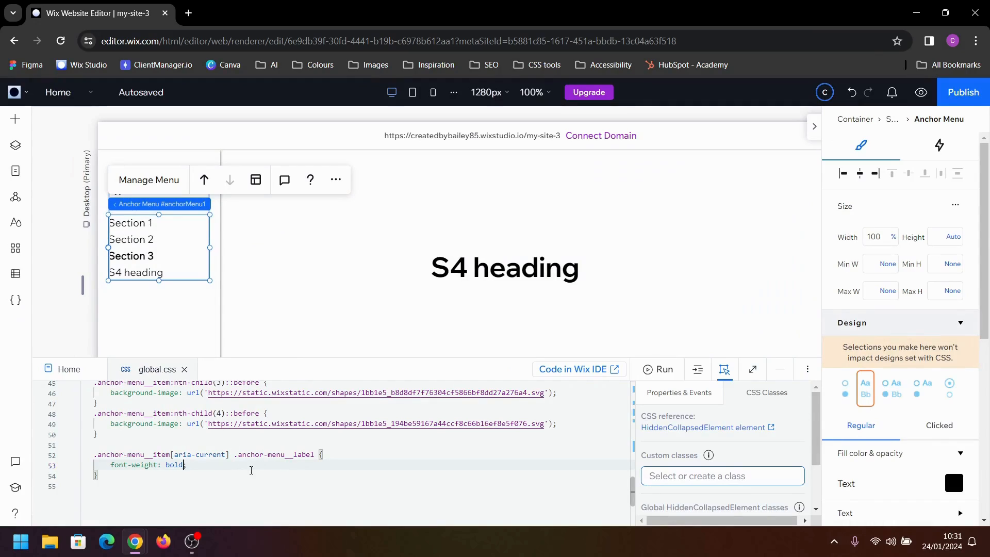
{"action": "left_click", "coordinate": [208, 467]}
{"action": "key", "text": "ctrl+slash"}
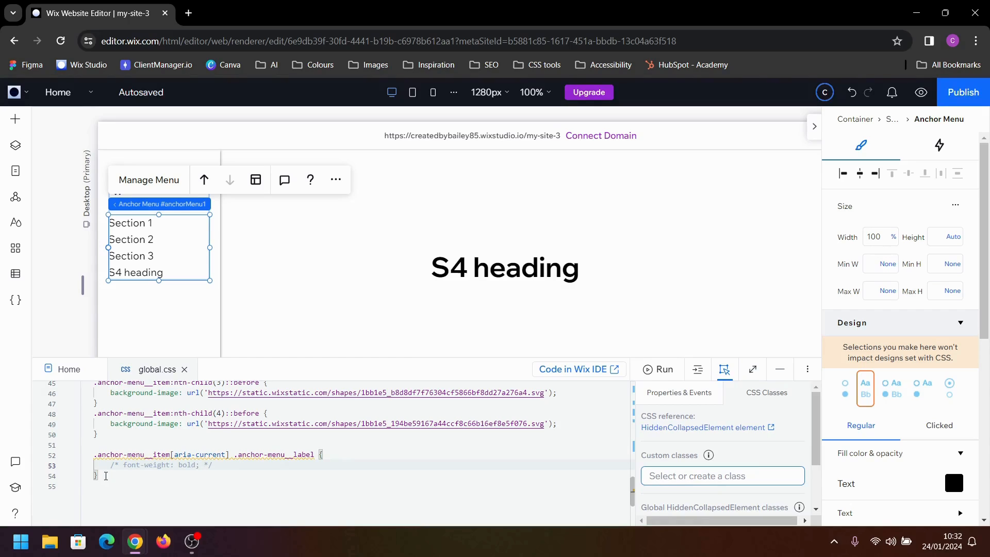
Duplicate the current-item label rule below itself and remove .anchor-menu__label from the copy's selector
{"action": "left_click_drag", "start_coordinate": [105, 475], "coordinate": [95, 451]}
{"action": "key", "text": "shift+alt+Down"}
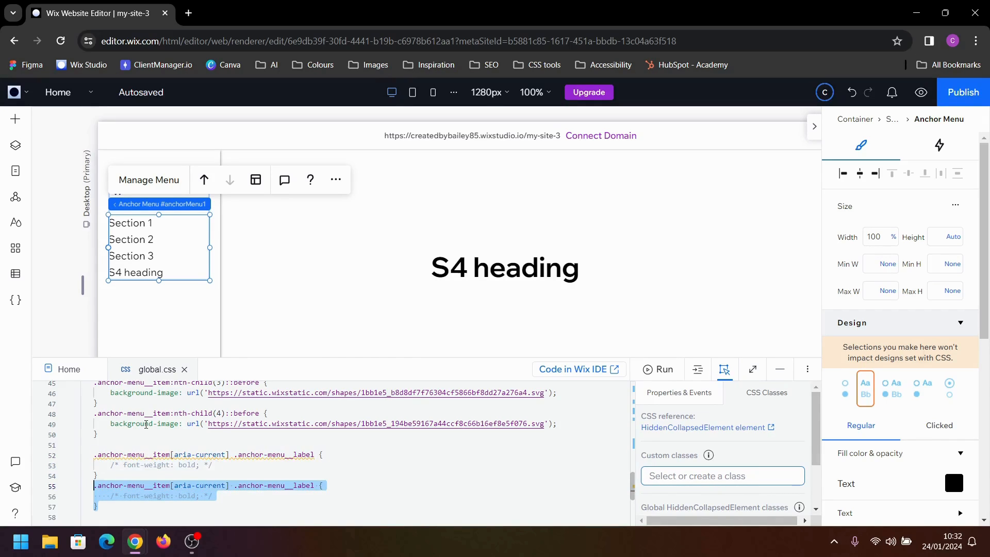
{"action": "left_click", "coordinate": [315, 486]}
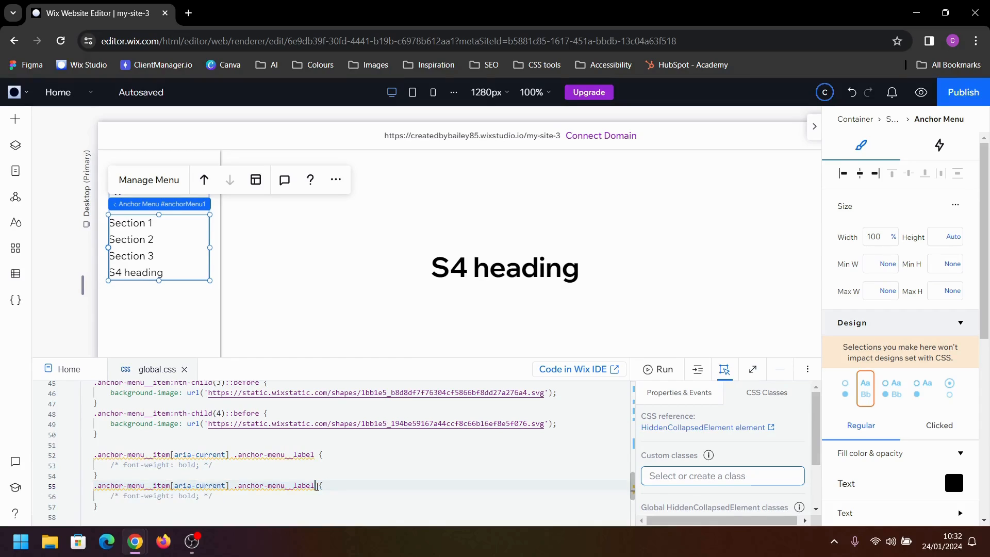
{"action": "left_click_drag", "start_coordinate": [315, 486], "coordinate": [235, 488]}
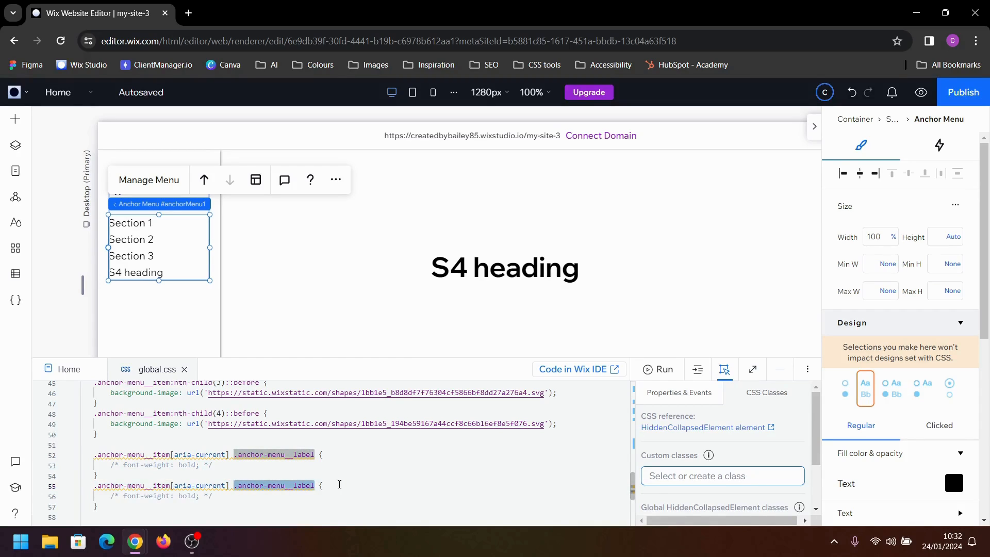
{"action": "key", "text": "BackSpace"}
{"action": "key", "text": "BackSpace"}
Replace the commented font-weight line in the copied .anchor-menu__item[aria-current] rule with opacity: 0.5;
{"action": "key", "text": "Down"}
{"action": "key", "text": "BackSpace"}
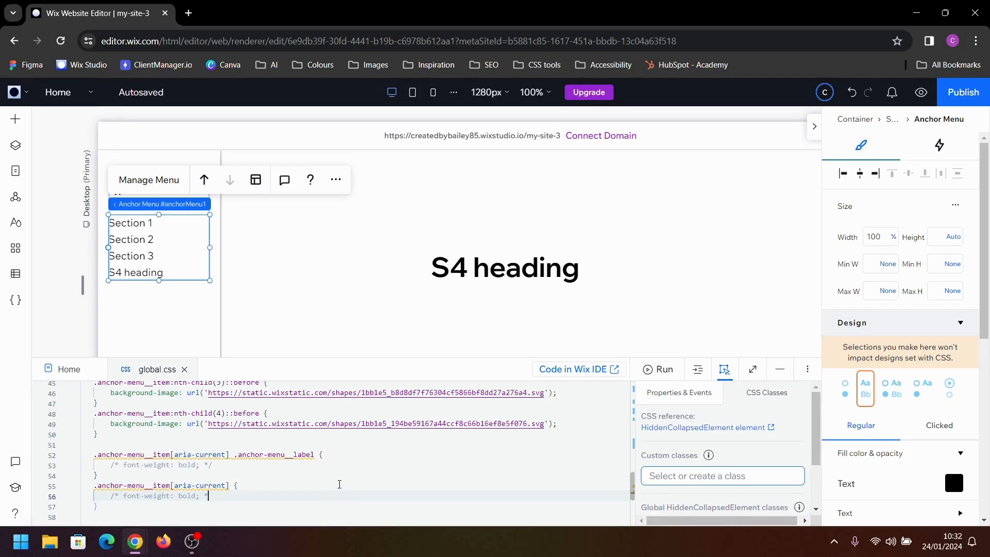
{"action": "key", "text": "BackSpace"}
{"action": "key", "text": "BackSpace"}
{"action": "key", "text": "BackSpace"}
{"action": "key", "text": "BackSpace"}
{"action": "key", "text": "BackSpace"}
{"action": "key", "text": "BackSpace"}
{"action": "key", "text": "BackSpace"}
{"action": "key", "text": "BackSpace"}
{"action": "key", "text": "BackSpace"}
{"action": "key", "text": "BackSpace"}
{"action": "key", "text": "BackSpace"}
{"action": "key", "text": "BackSpace"}
{"action": "key", "text": "BackSpace"}
{"action": "key", "text": "BackSpace"}
{"action": "key", "text": "BackSpace"}
{"action": "key", "text": "BackSpace"}
{"action": "key", "text": "BackSpace"}
{"action": "key", "text": "BackSpace"}
{"action": "key", "text": "BackSpace"}
{"action": "key", "text": "BackSpace"}
{"action": "type", "text": "o"}
{"action": "key", "text": "Return"}
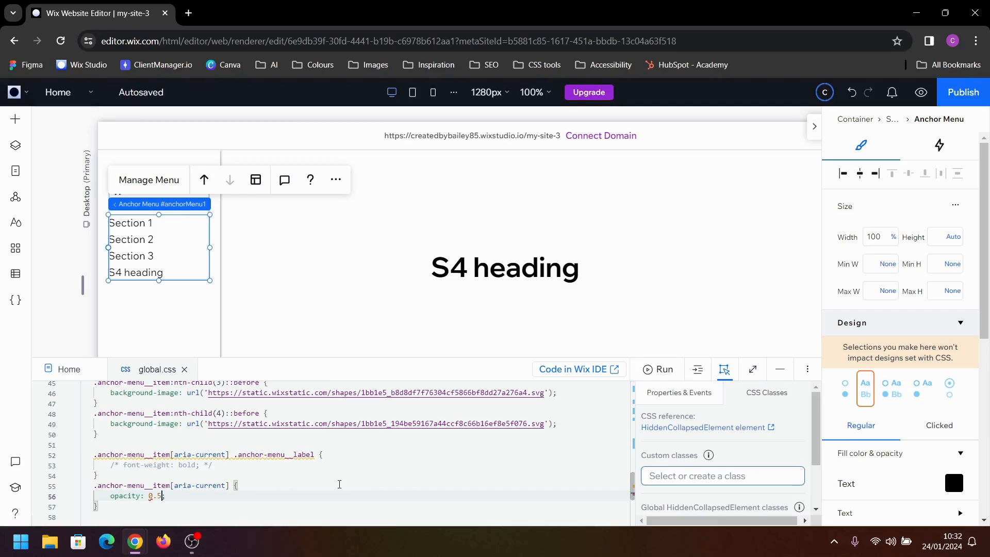
Preview the opacity effect on the active menu item by going to Section 2, and return to editing
{"action": "left_click", "coordinate": [920, 91]}
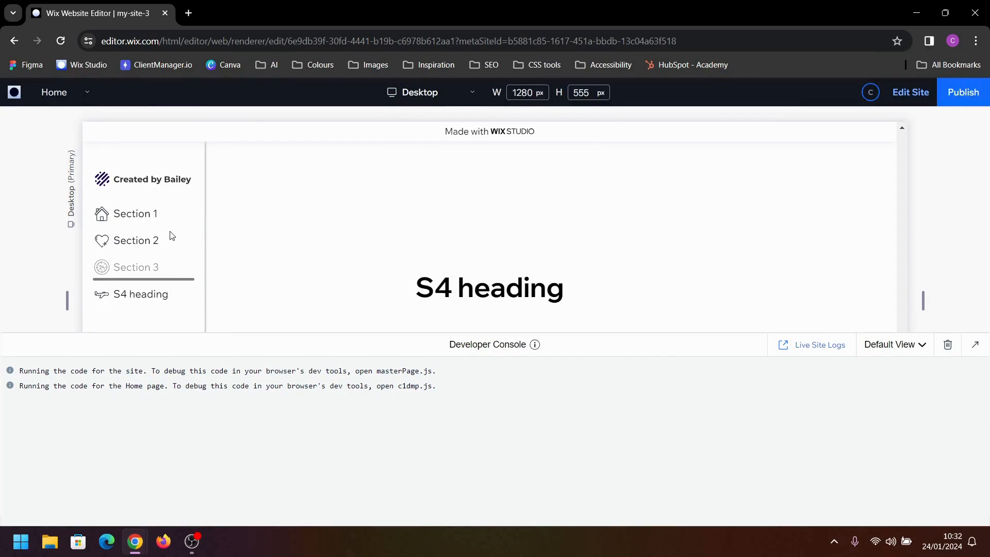
{"action": "left_click", "coordinate": [155, 238]}
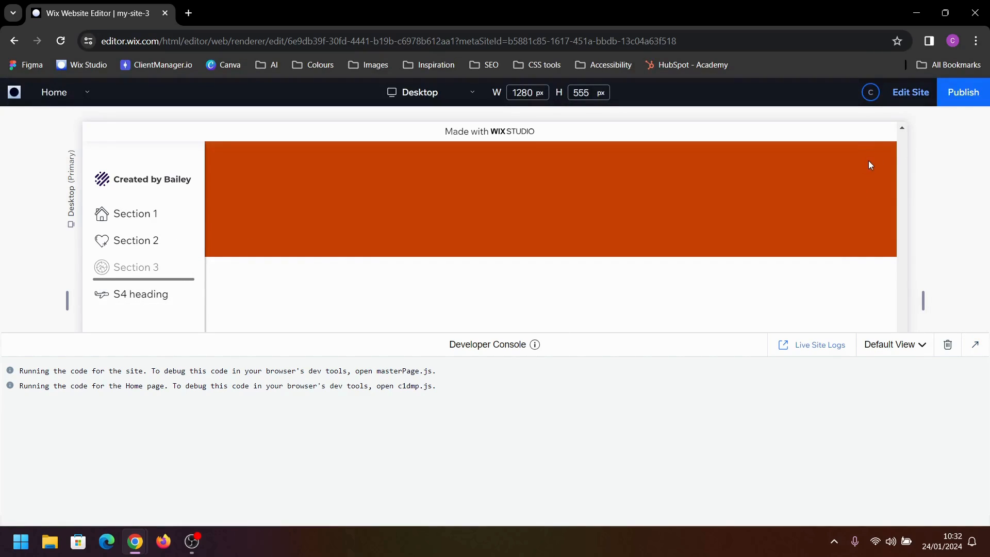
{"action": "left_click", "coordinate": [913, 92]}
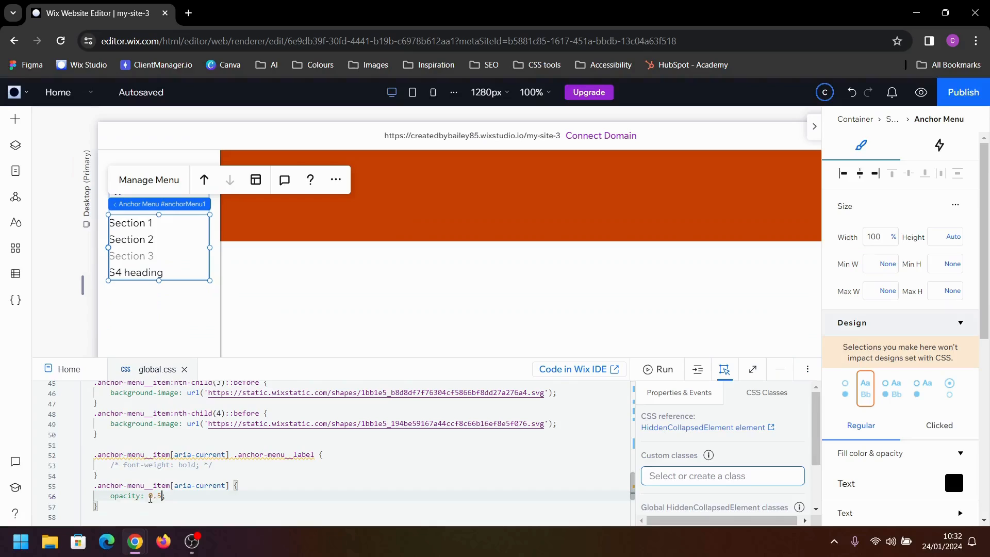
Delete the .anchor-menu__item[aria-current] opacity rule and place the cursor on the commented font-weight line
{"action": "left_click_drag", "start_coordinate": [117, 507], "coordinate": [97, 485]}
{"action": "key", "text": "BackSpace"}
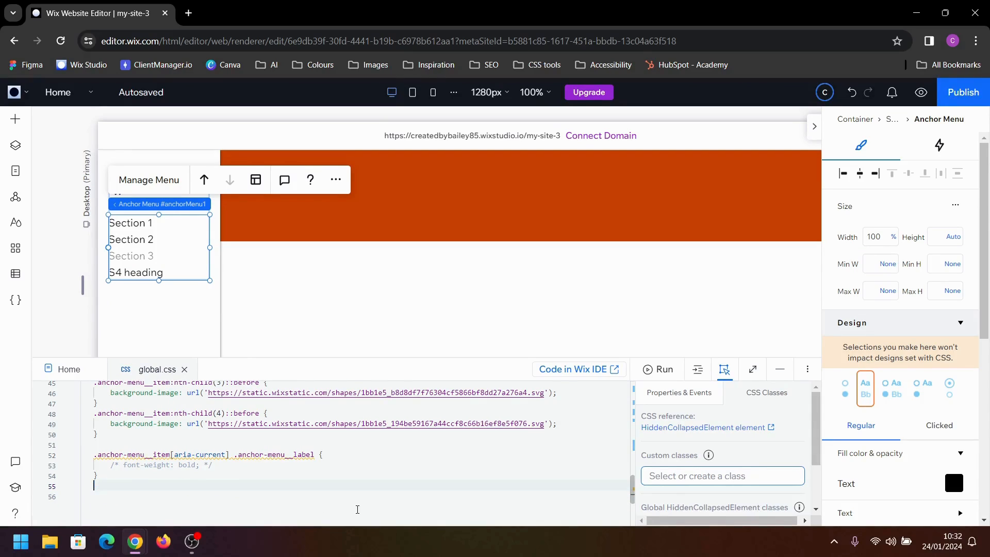
{"action": "left_click", "coordinate": [251, 467]}
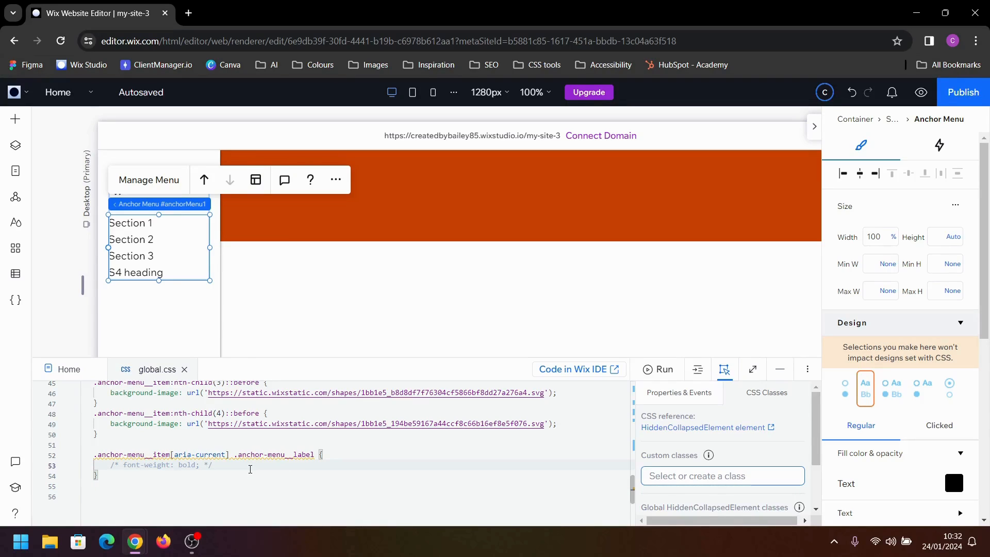
Uncomment font-weight: bold; in the current-item label rule and publish the site to the free Wix Studio domain my-site-3
{"action": "key", "text": "ctrl+slash"}
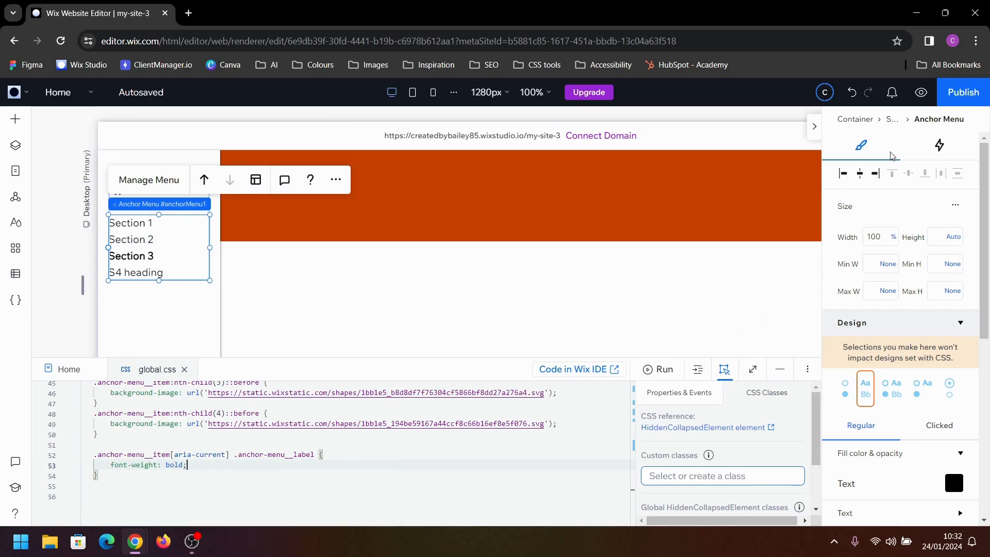
{"action": "left_click", "coordinate": [962, 92]}
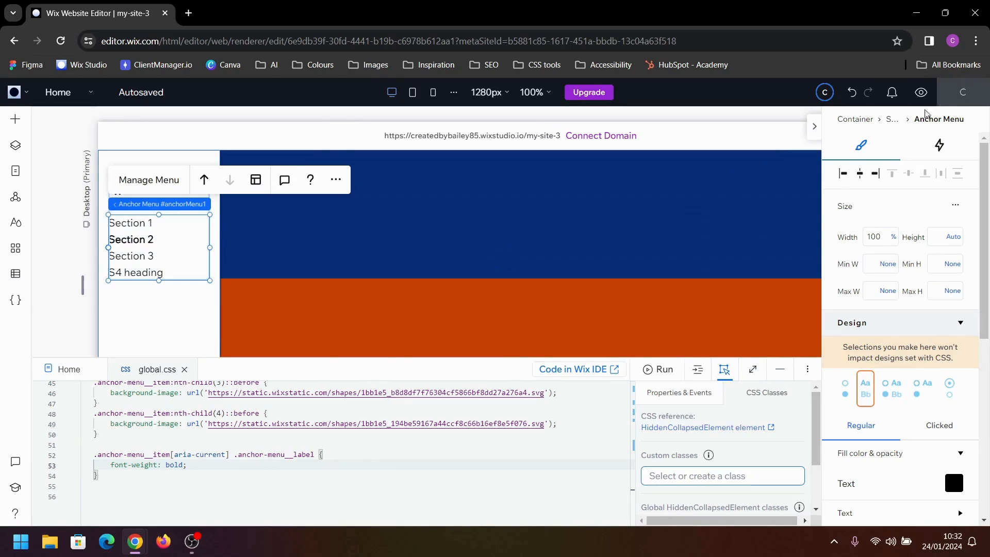
{"action": "left_click", "coordinate": [488, 444]}
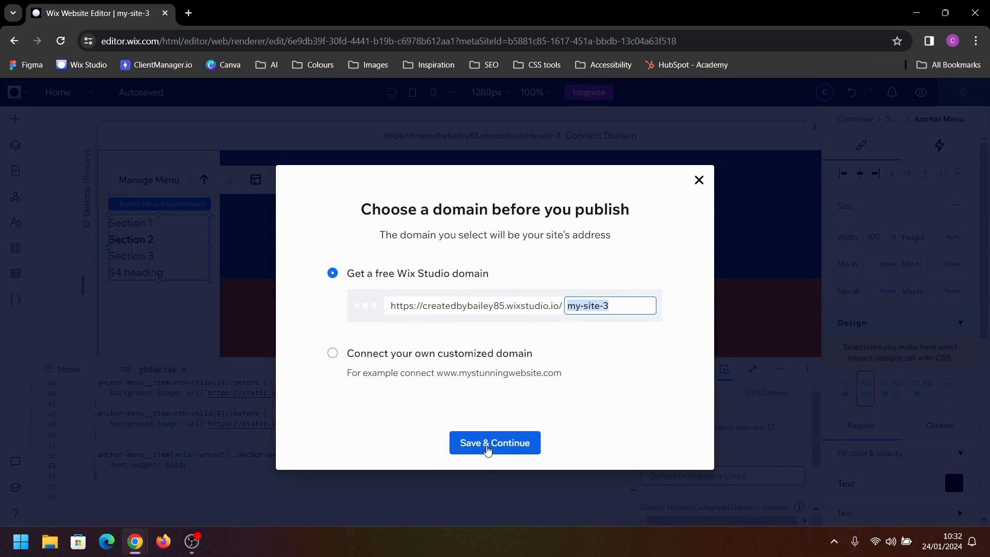
Open the published site and check the active menu item styling by moving through the sections and using the Section 1 and S4 heading links
{"action": "left_click", "coordinate": [649, 279]}
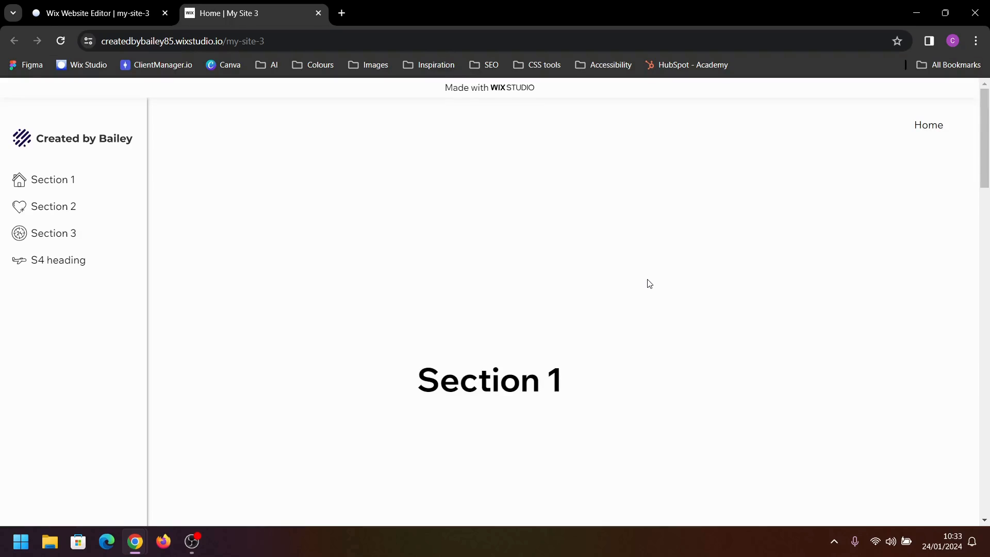
{"action": "scroll", "coordinate": [458, 236], "scroll_direction": "down", "scroll_amount": 10}
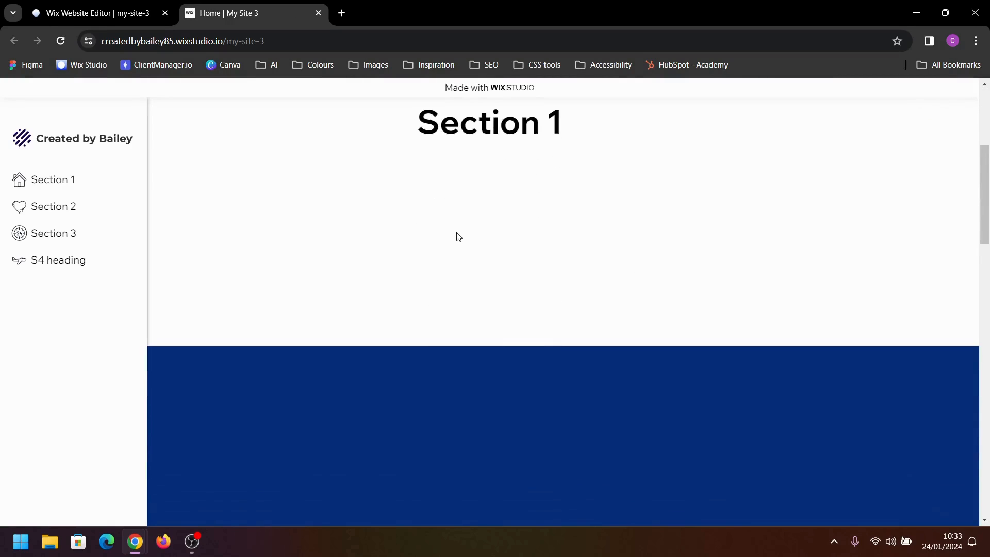
{"action": "scroll", "coordinate": [458, 236], "scroll_direction": "down", "scroll_amount": 8}
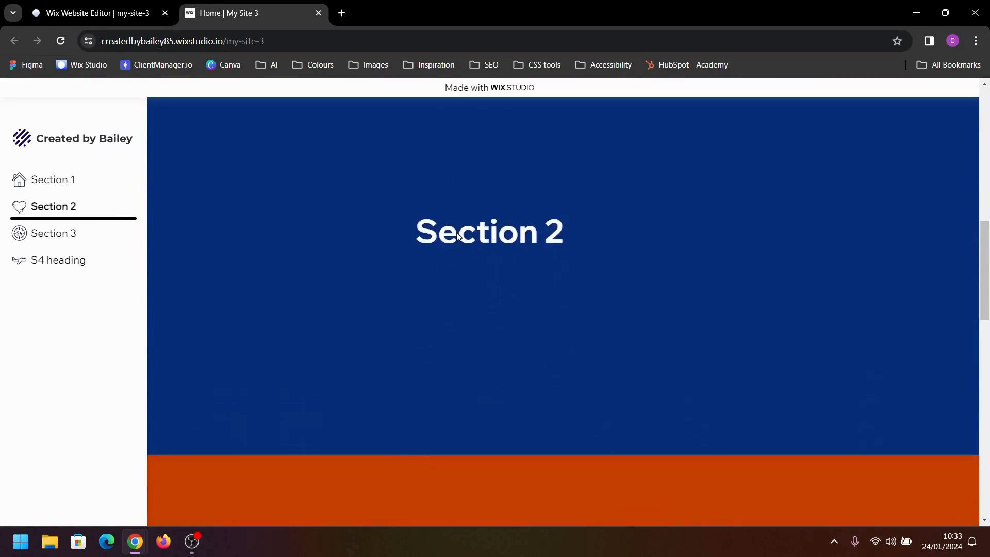
{"action": "scroll", "coordinate": [458, 236], "scroll_direction": "down", "scroll_amount": 10}
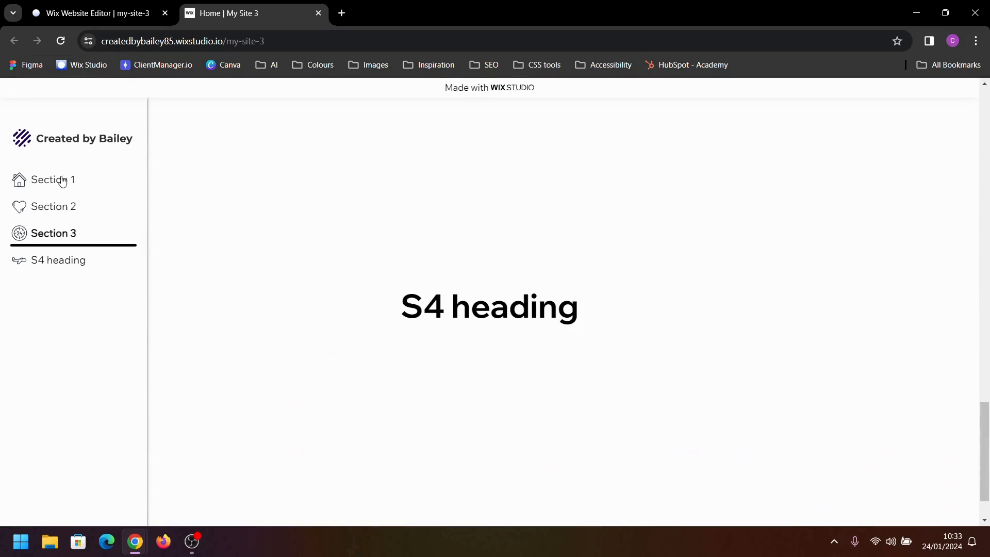
{"action": "left_click", "coordinate": [34, 181]}
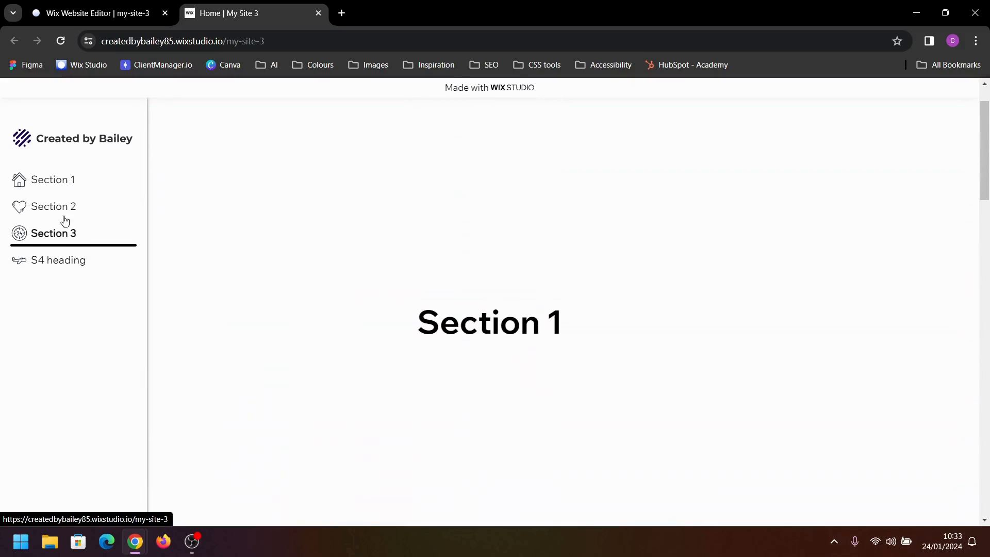
{"action": "left_click", "coordinate": [61, 262]}
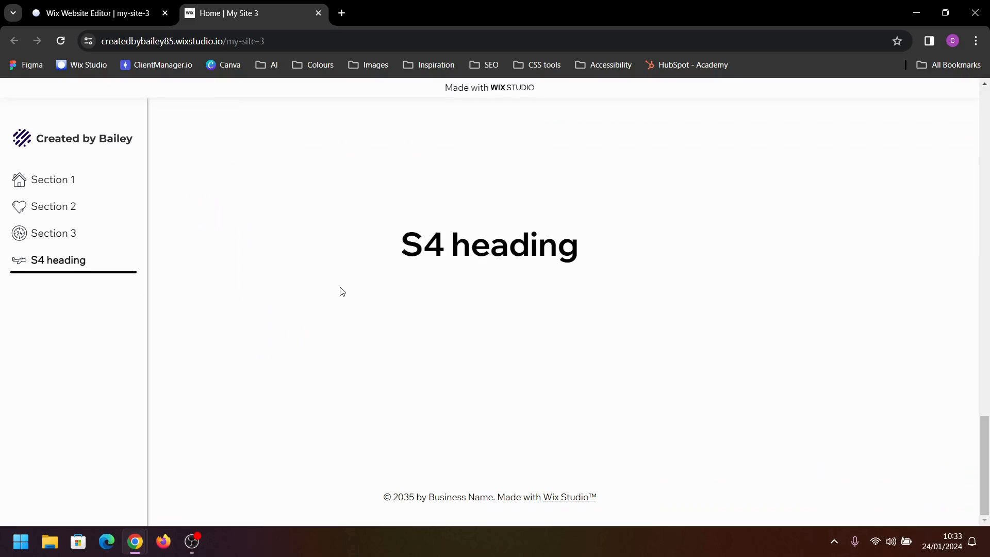
{"action": "scroll", "coordinate": [340, 287], "scroll_direction": "up", "scroll_amount": 20}
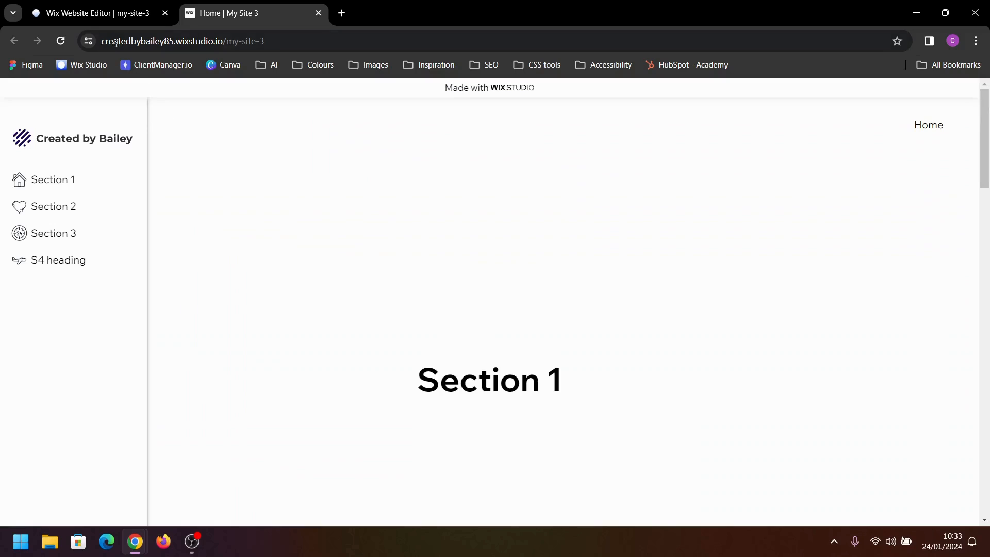
Check the keyboard focus order on the reloaded live page, and return to editing the site
{"action": "left_click", "coordinate": [60, 41]}
{"action": "key", "text": "Tab"}
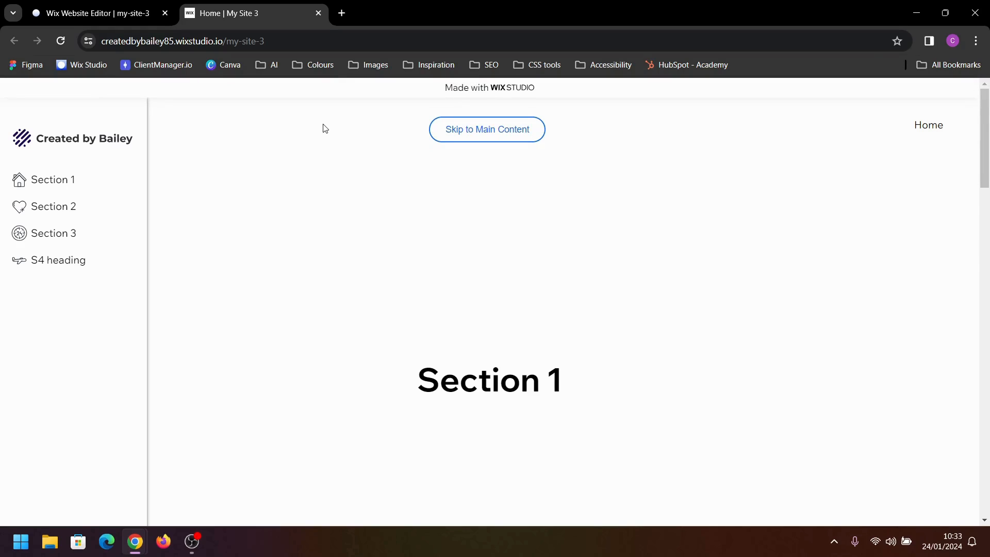
{"action": "key", "text": "Tab"}
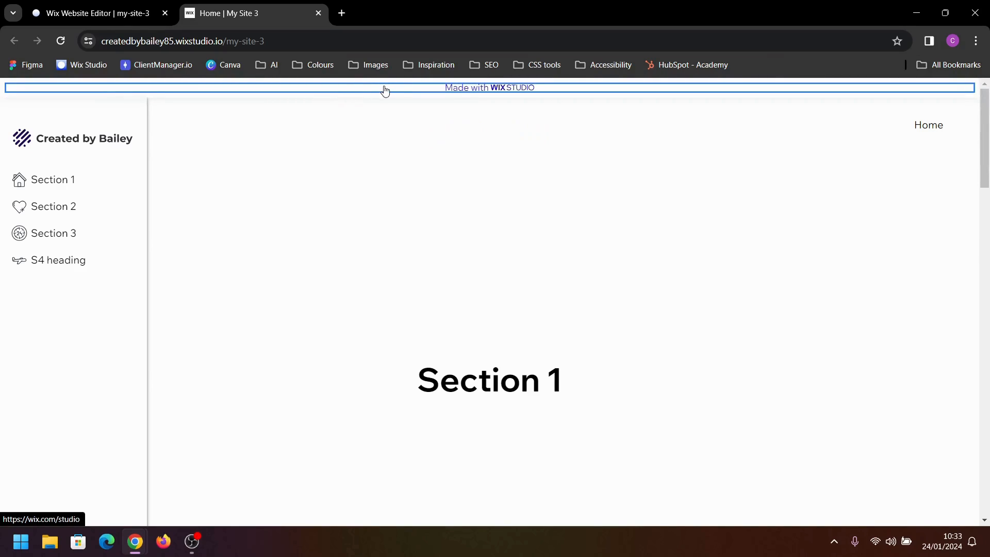
{"action": "key", "text": "Tab"}
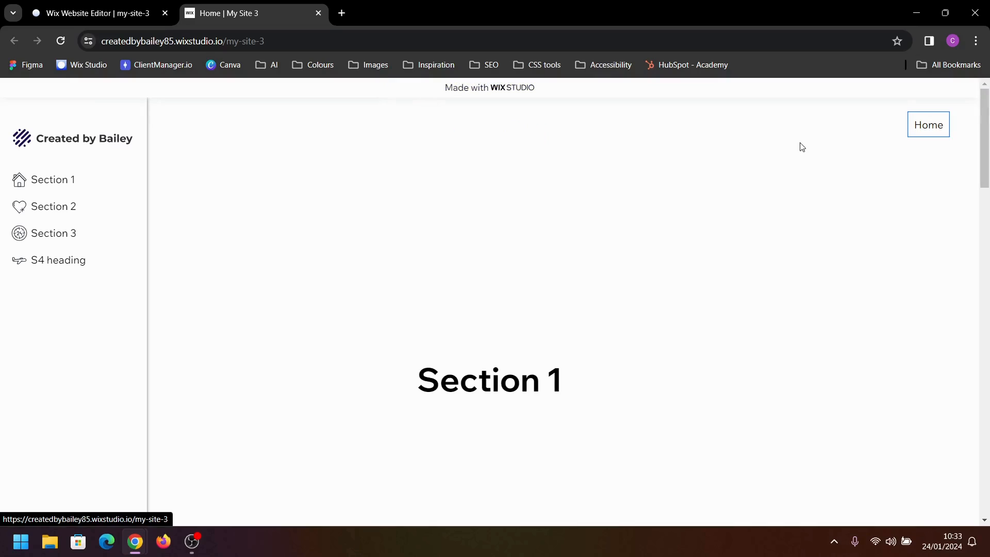
{"action": "key", "text": "Tab"}
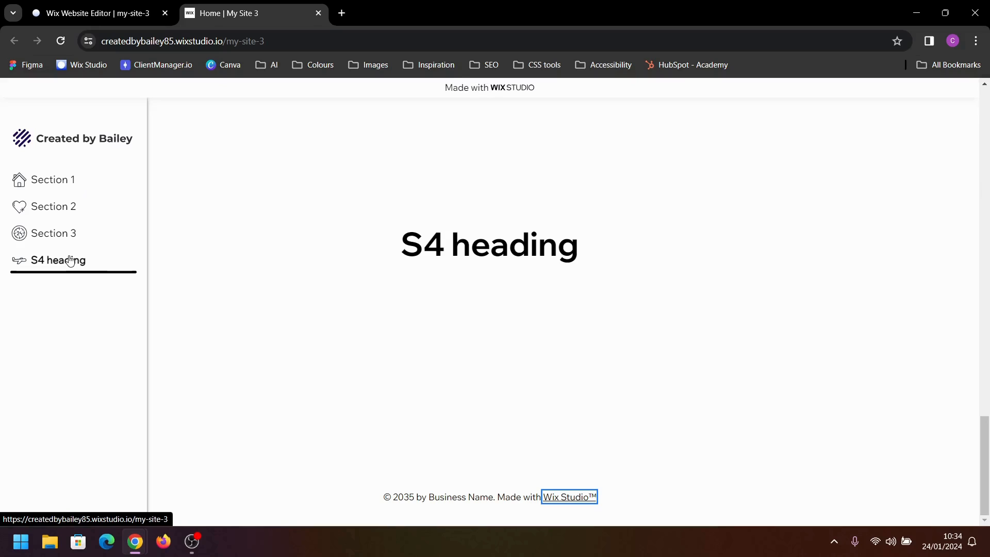
{"action": "scroll", "coordinate": [126, 375], "scroll_direction": "up", "scroll_amount": 20}
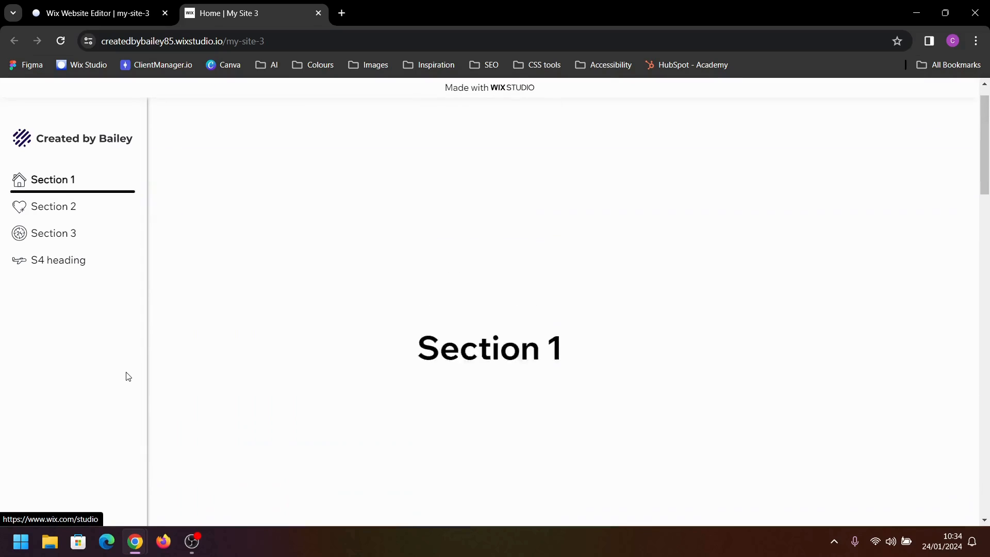
{"action": "scroll", "coordinate": [128, 376], "scroll_direction": "up", "scroll_amount": 1}
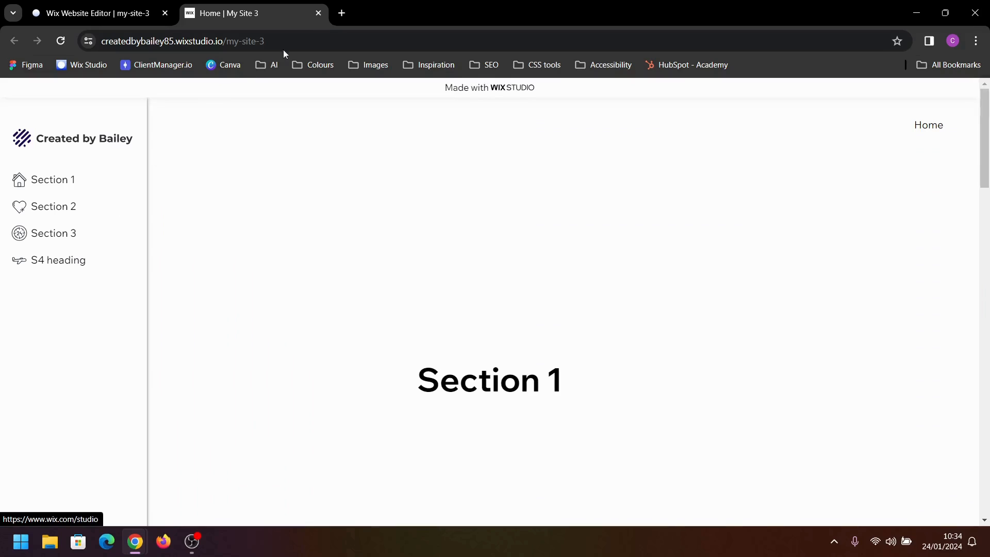
{"action": "left_click", "coordinate": [318, 13]}
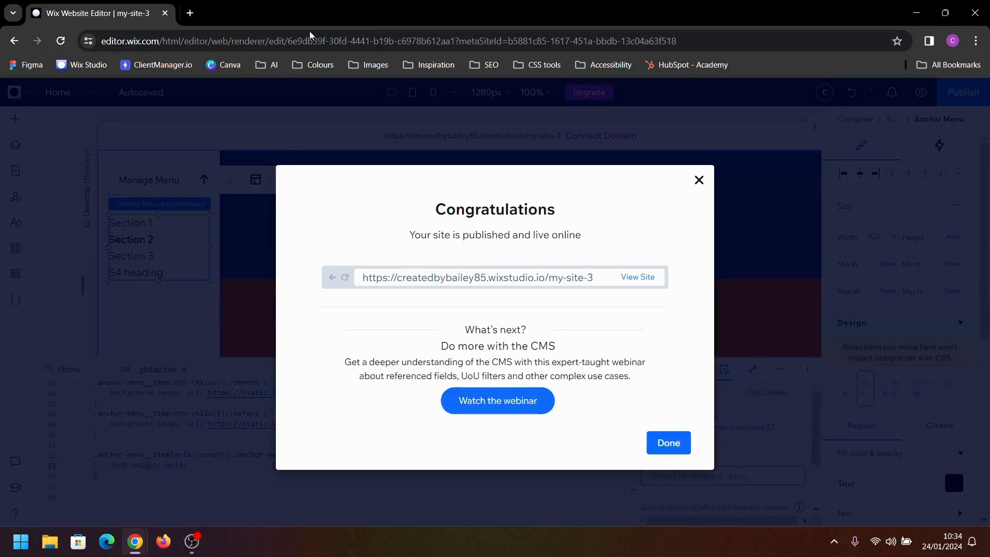
{"action": "left_click", "coordinate": [697, 180]}
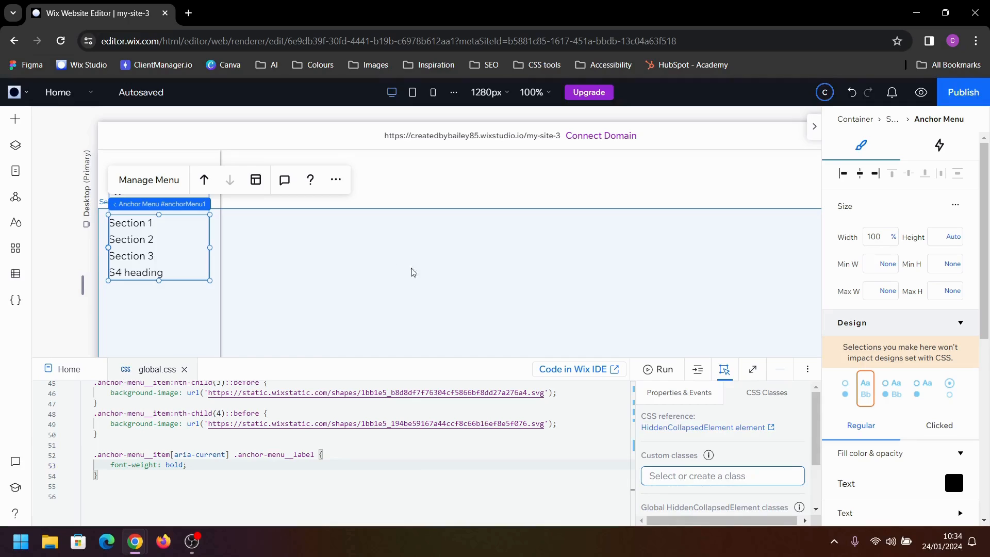
Set the position type of the side container holding the logo and anchor menu to Default
{"action": "scroll", "coordinate": [942, 402], "scroll_direction": "down", "scroll_amount": 1}
{"action": "scroll", "coordinate": [942, 402], "scroll_direction": "down", "scroll_amount": 5}
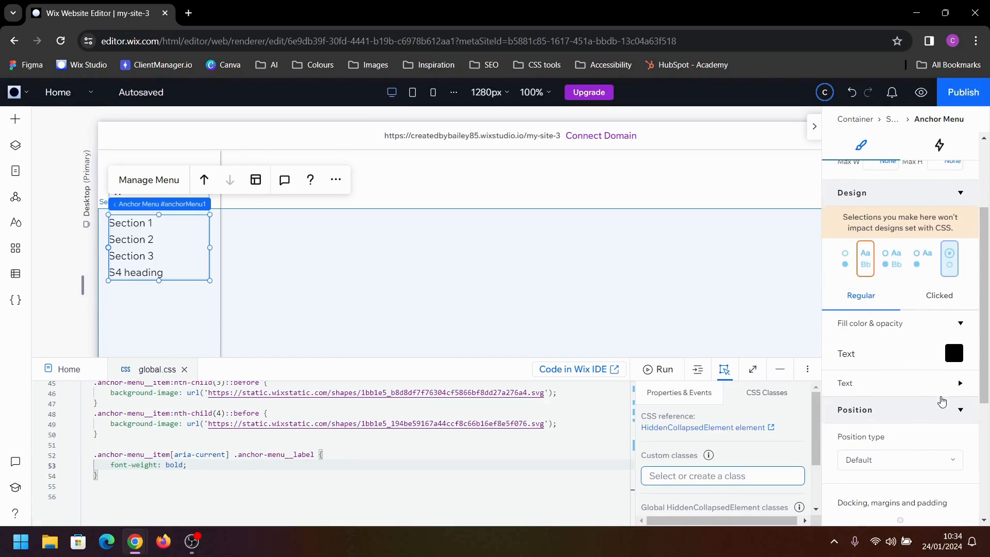
{"action": "left_click", "coordinate": [190, 337]}
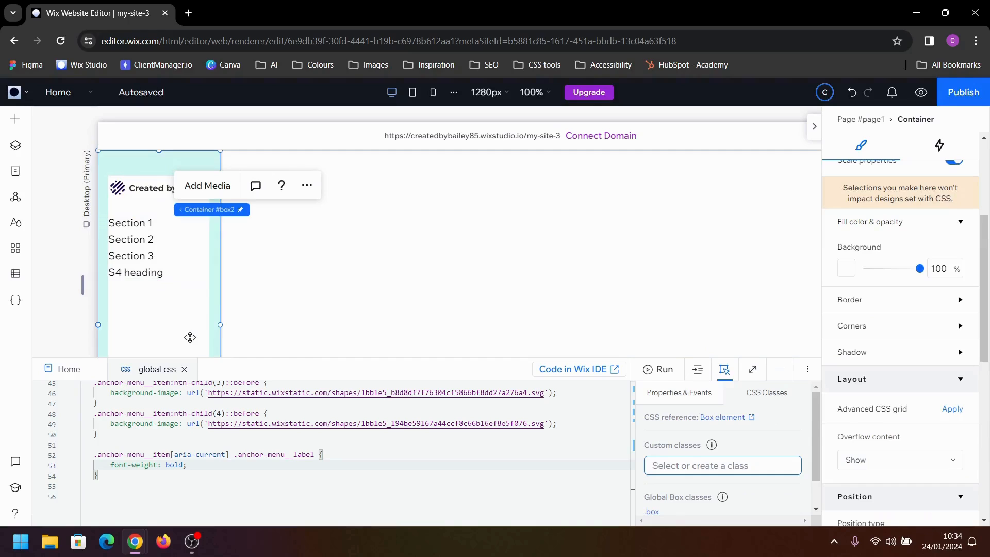
{"action": "scroll", "coordinate": [902, 423], "scroll_direction": "down", "scroll_amount": 5}
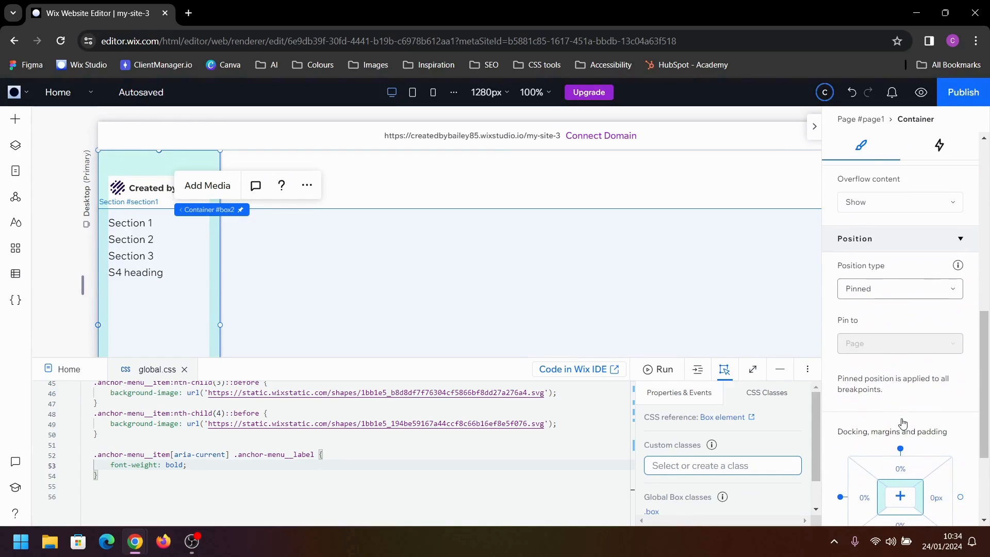
{"action": "left_click", "coordinate": [891, 289]}
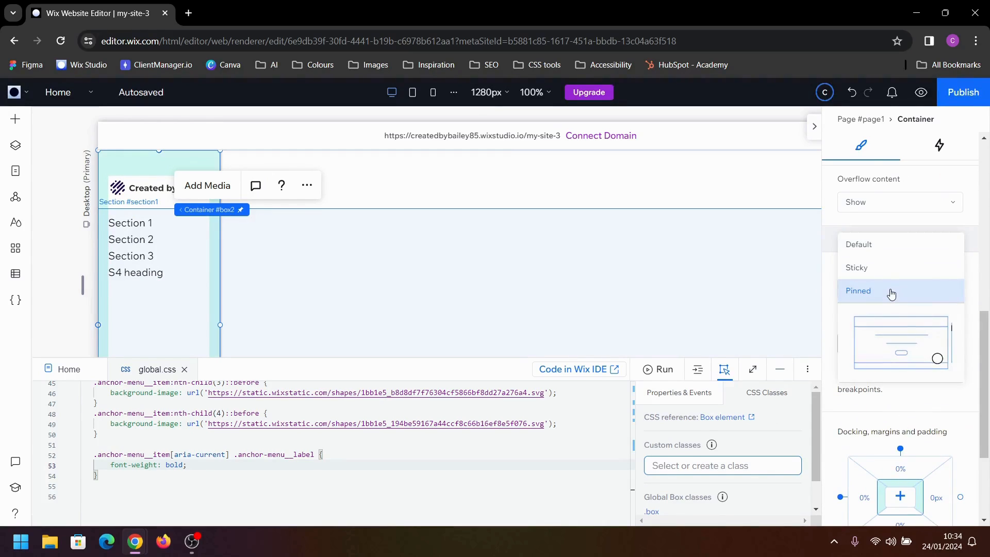
{"action": "left_click", "coordinate": [895, 245]}
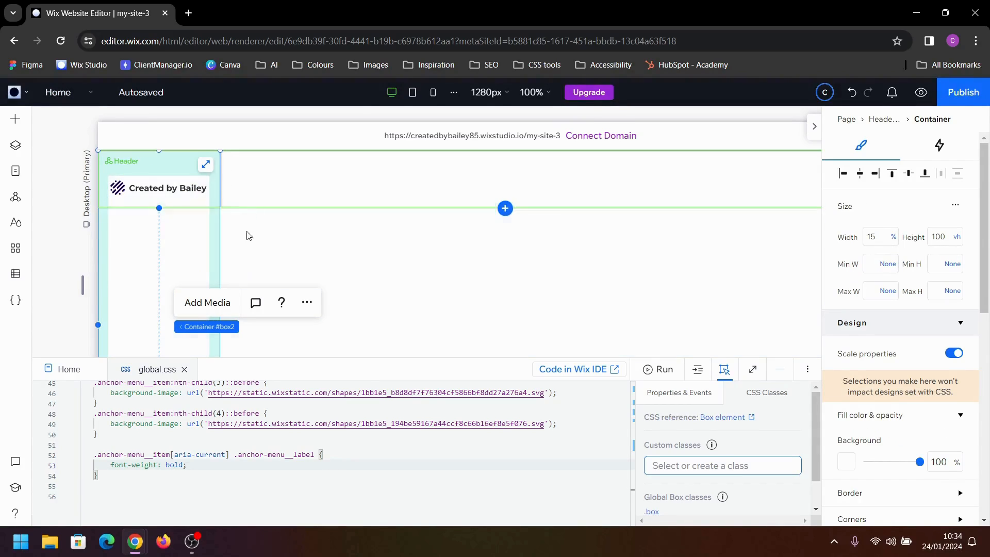
Add the custom class sidebar to the side container
{"action": "left_click", "coordinate": [148, 496]}
{"action": "scroll", "coordinate": [148, 496], "scroll_direction": "down", "scroll_amount": 1}
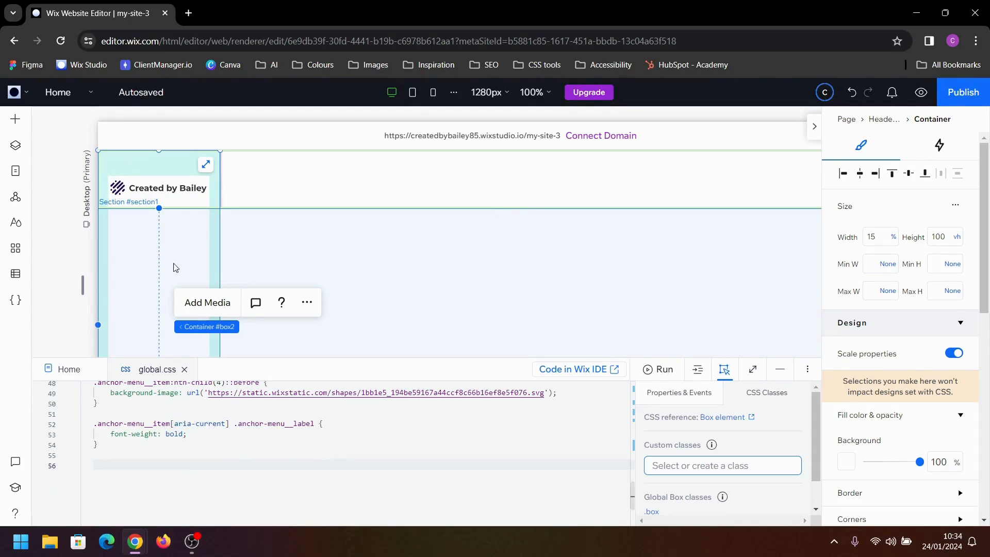
{"action": "left_click", "coordinate": [797, 467]}
{"action": "type", "text": "sidebar"}
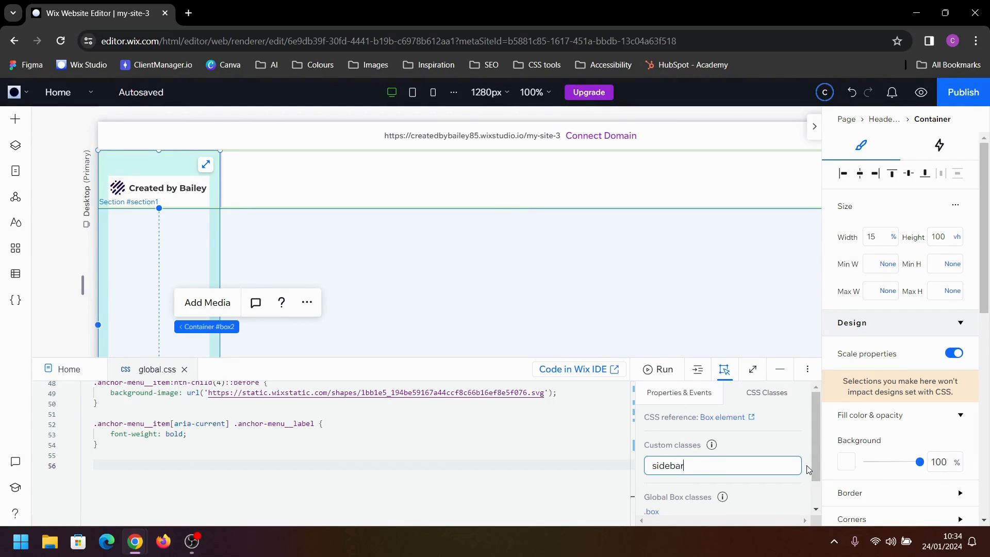
{"action": "key", "text": "Return"}
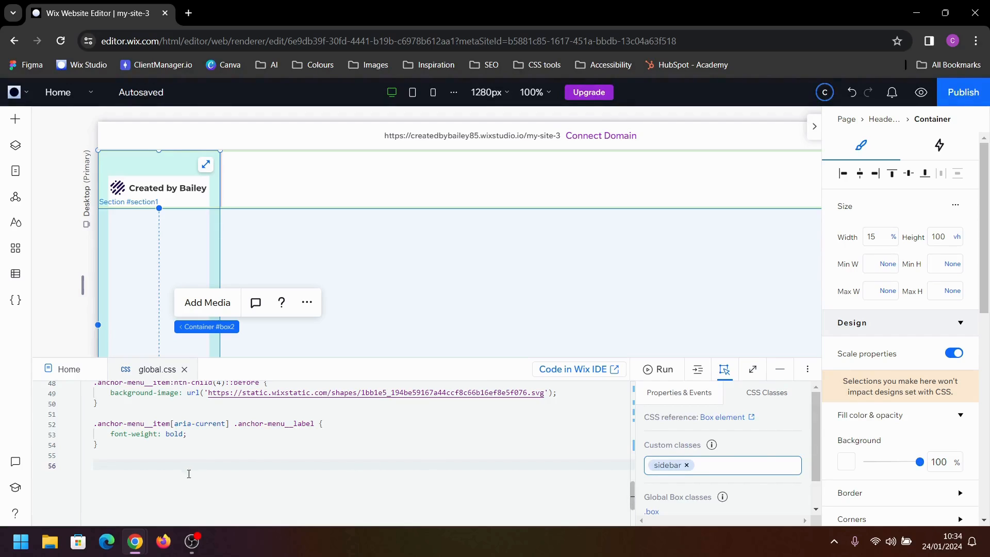
Add a .sidebar rule with position: fixed; at the end of global.css
{"action": "type", "text": "."}
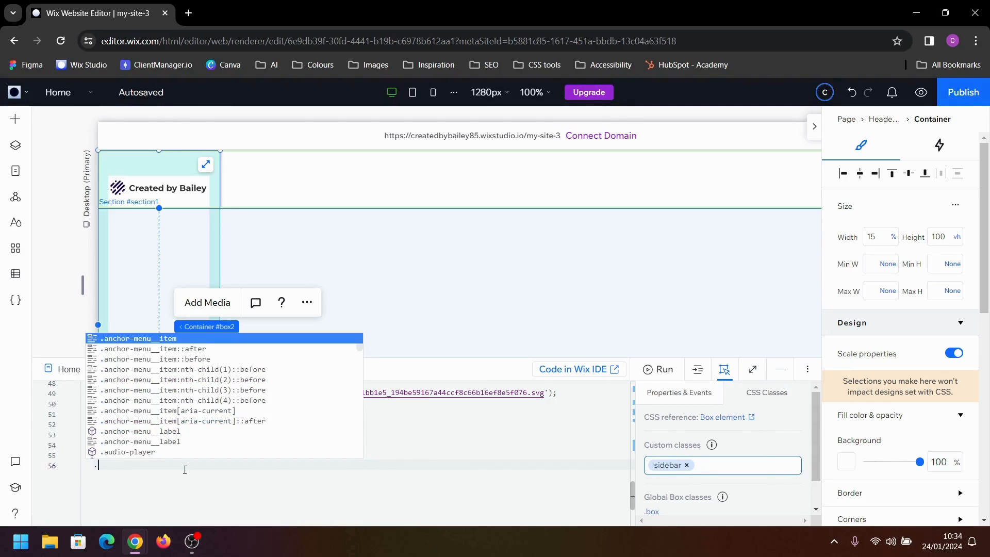
{"action": "type", "text": "sidebar {"}
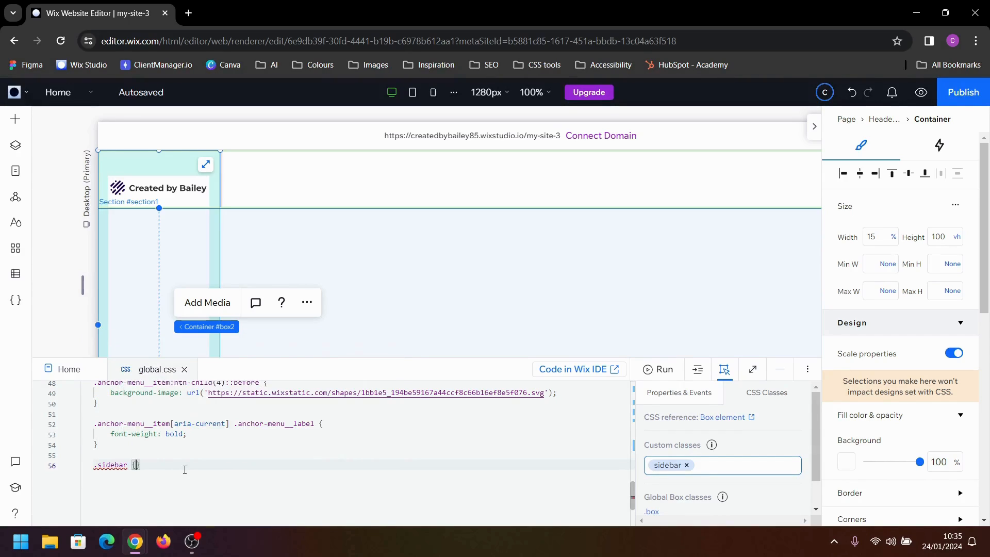
{"action": "key", "text": "Return"}
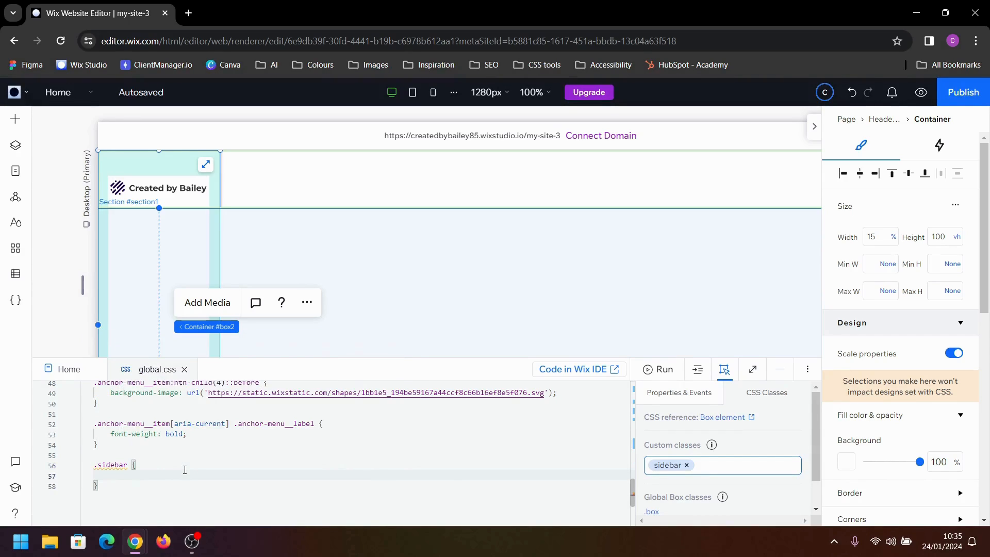
{"action": "type", "text": "pos"}
{"action": "key", "text": "Return"}
{"action": "type", "text": "fixed;"}
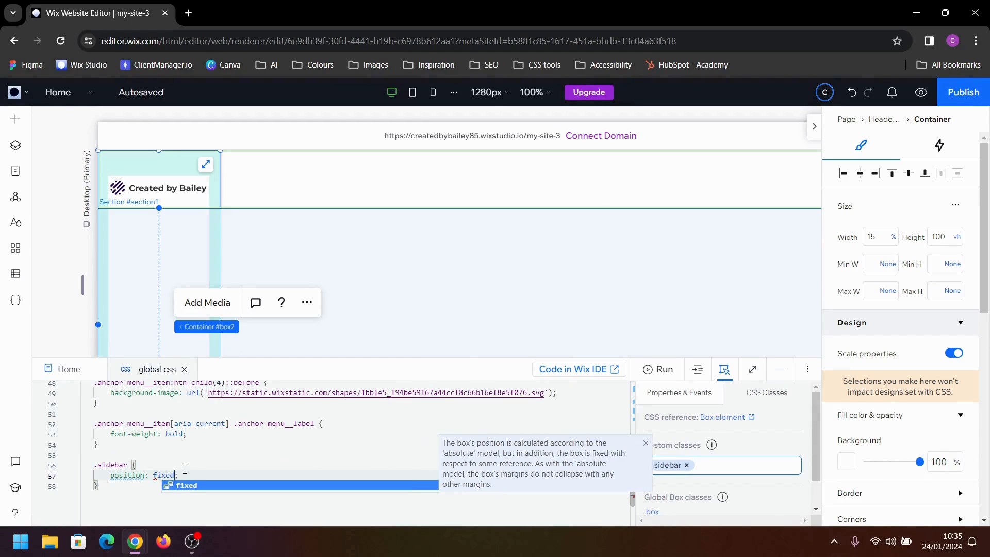
{"action": "key", "text": "Right"}
{"action": "key", "text": "Return"}
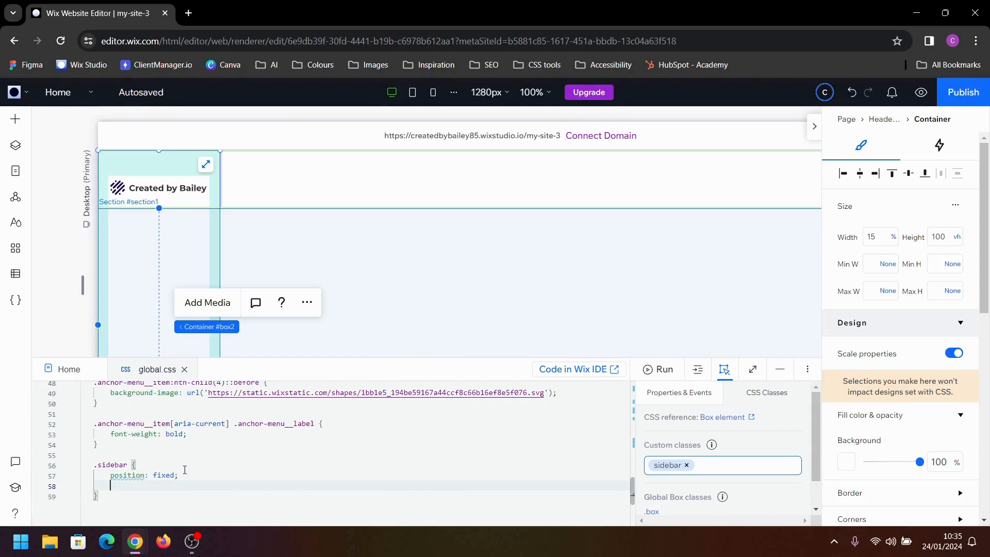
Add top: 0; and left: 0; to the .sidebar rule
{"action": "type", "text": "top"}
{"action": "key", "text": "Return"}
{"action": "type", "text": "0;"}
{"action": "key", "text": "Right"}
{"action": "key", "text": "Return"}
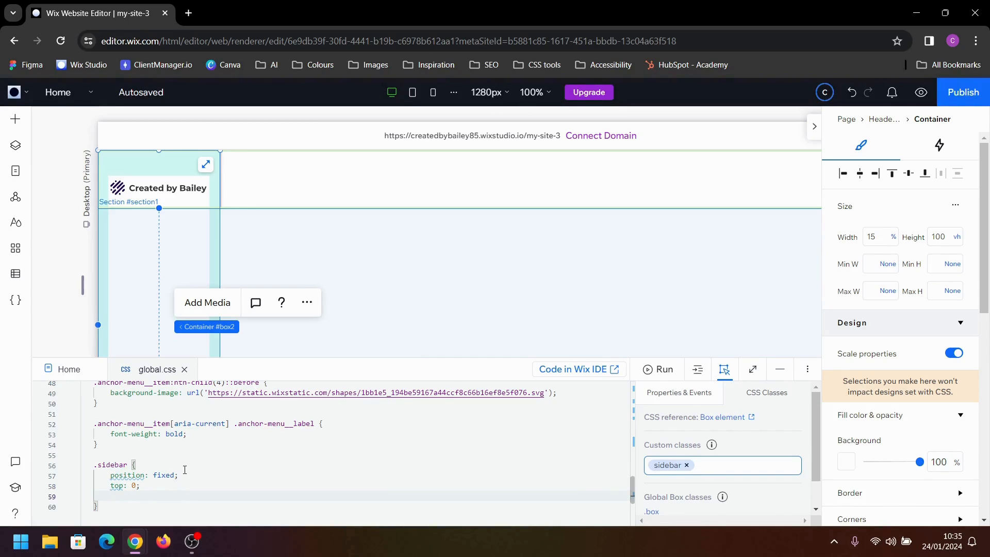
{"action": "type", "text": "left"}
{"action": "key", "text": "Return"}
{"action": "type", "text": "0;"}
{"action": "key", "text": "Right"}
{"action": "key", "text": "Return"}
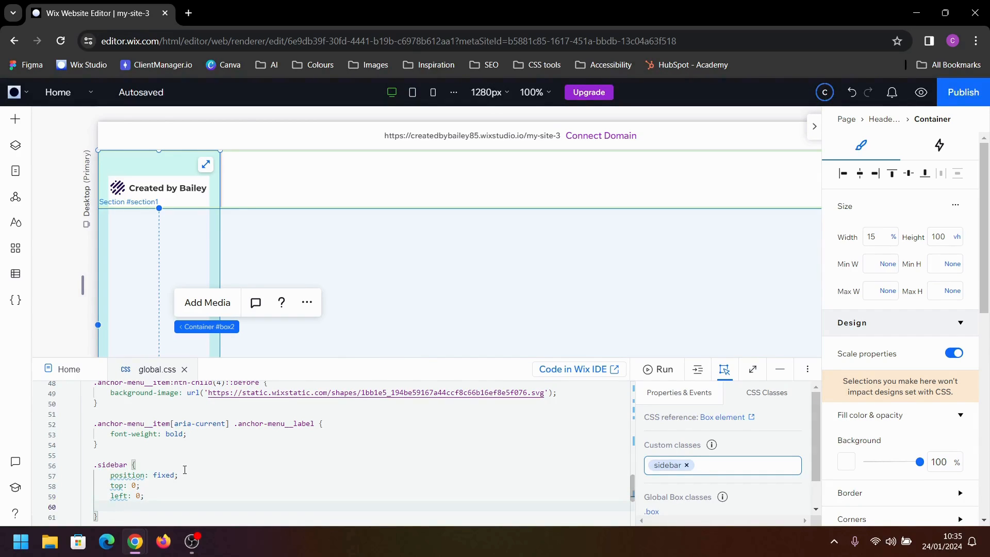
Add z-index: 999999; to the .sidebar rule and preview the site
{"action": "type", "text": "z"}
{"action": "key", "text": "Return"}
{"action": "type", "text": "999999;"}
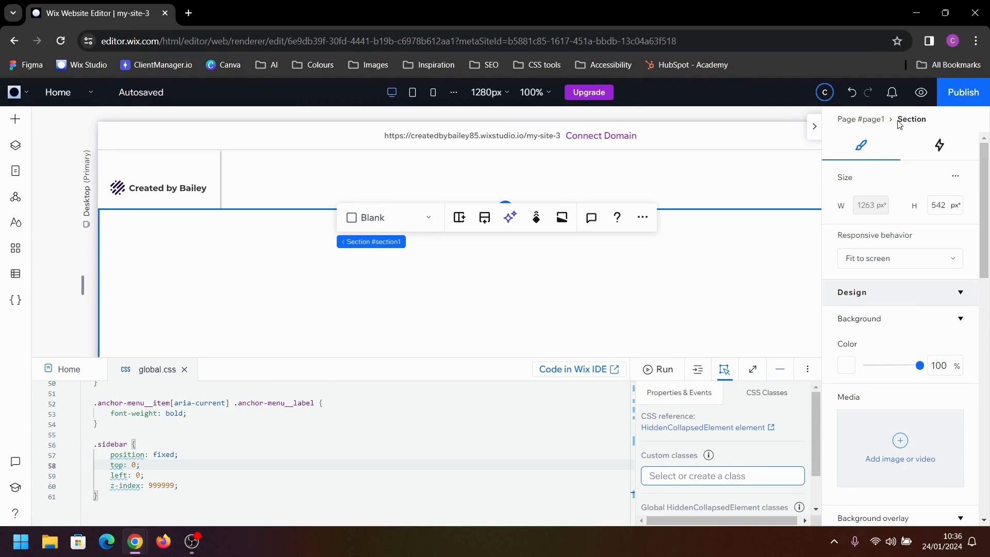
{"action": "left_click", "coordinate": [920, 94]}
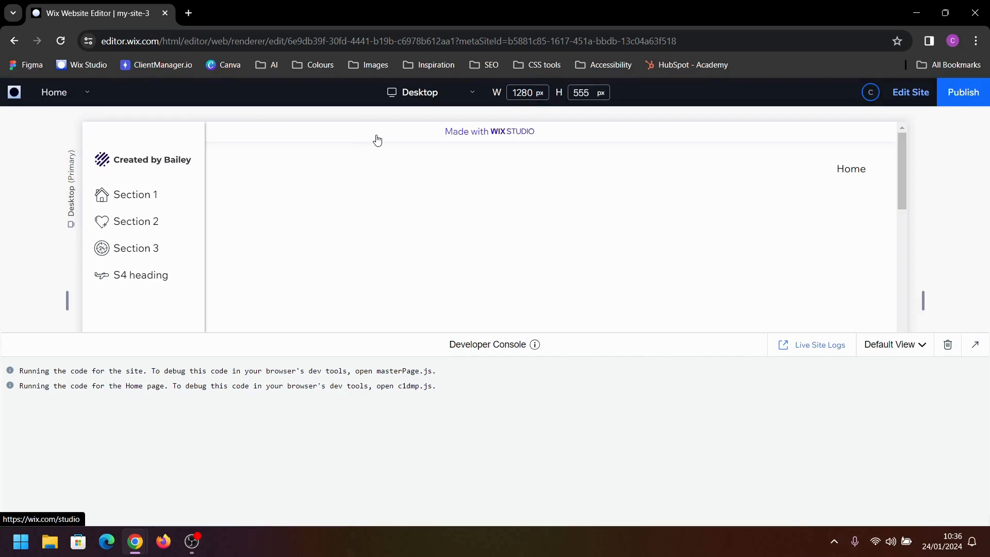
Return to the editor, set top to 30px in the .sidebar rule of global.css and preview the site
{"action": "left_click", "coordinate": [915, 97]}
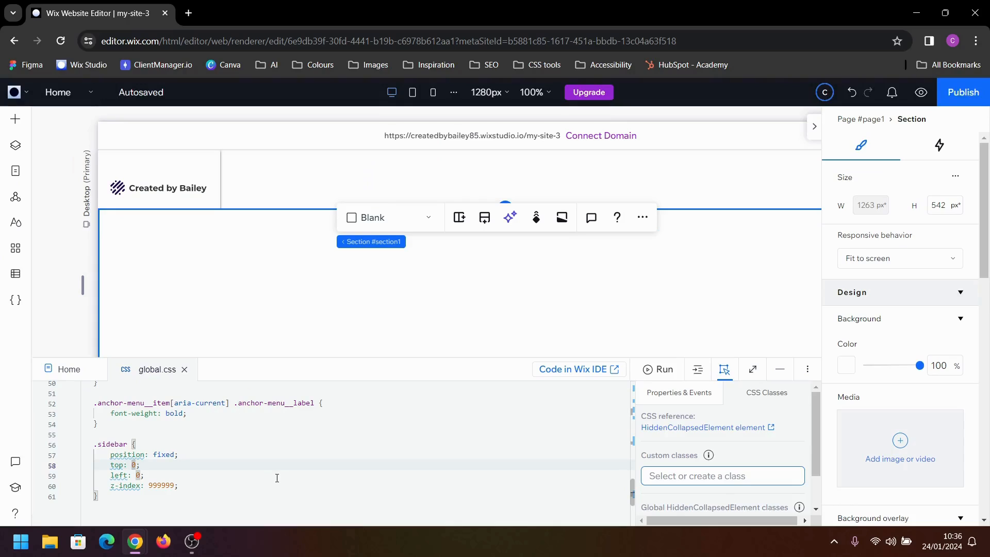
{"action": "type", "text": "30px"}
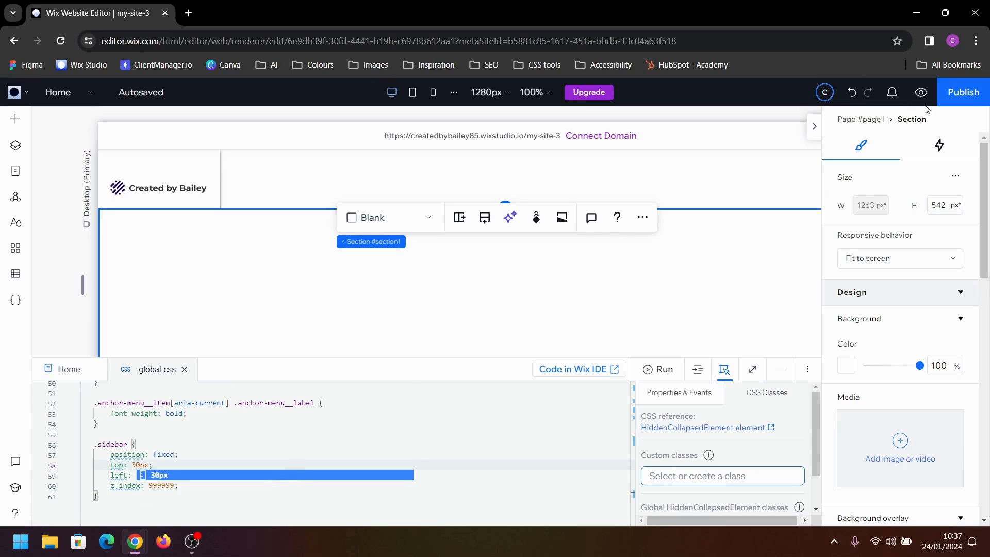
{"action": "left_click", "coordinate": [921, 93]}
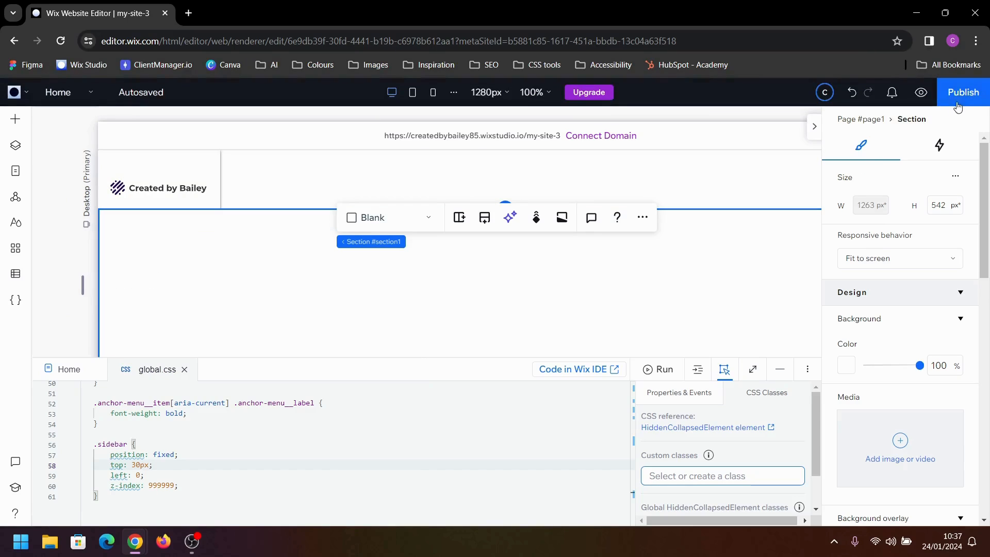
Publish the site and open the live page
{"action": "left_click", "coordinate": [958, 103]}
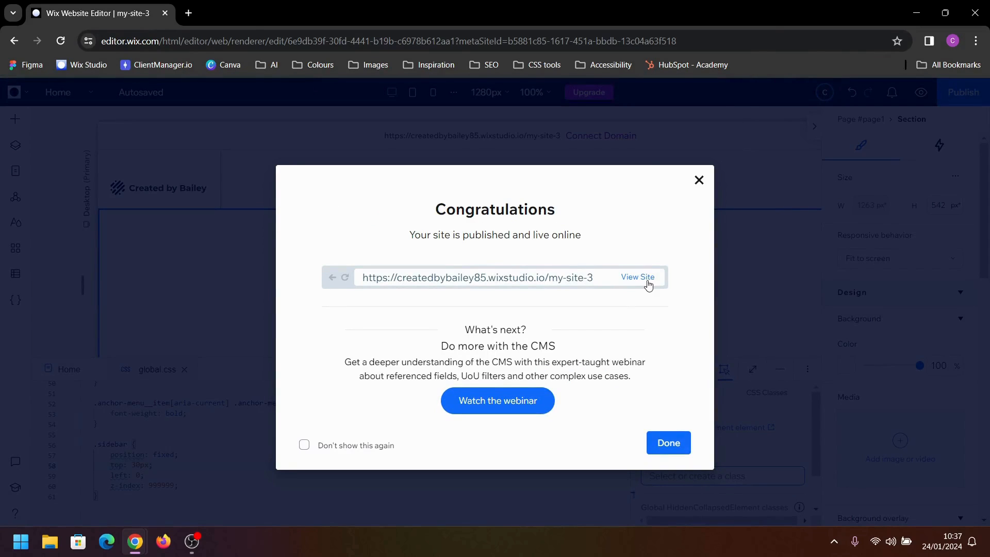
{"action": "left_click", "coordinate": [647, 285]}
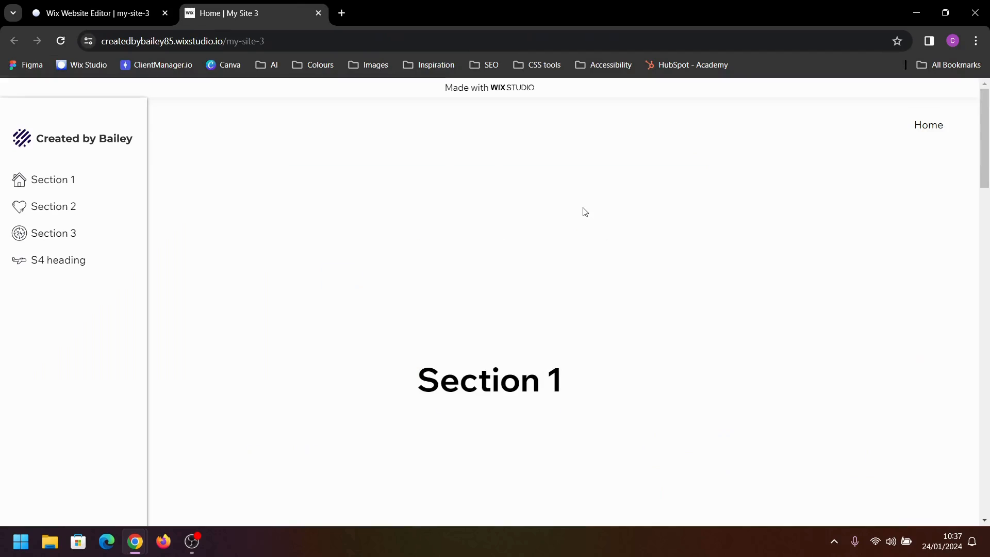
Move keyboard focus through the live page from the top banner through the side menu items to the footer link to check the focus order
{"action": "key", "text": "Tab"}
{"action": "key", "text": "Tab"}
{"action": "key", "text": "Tab"}
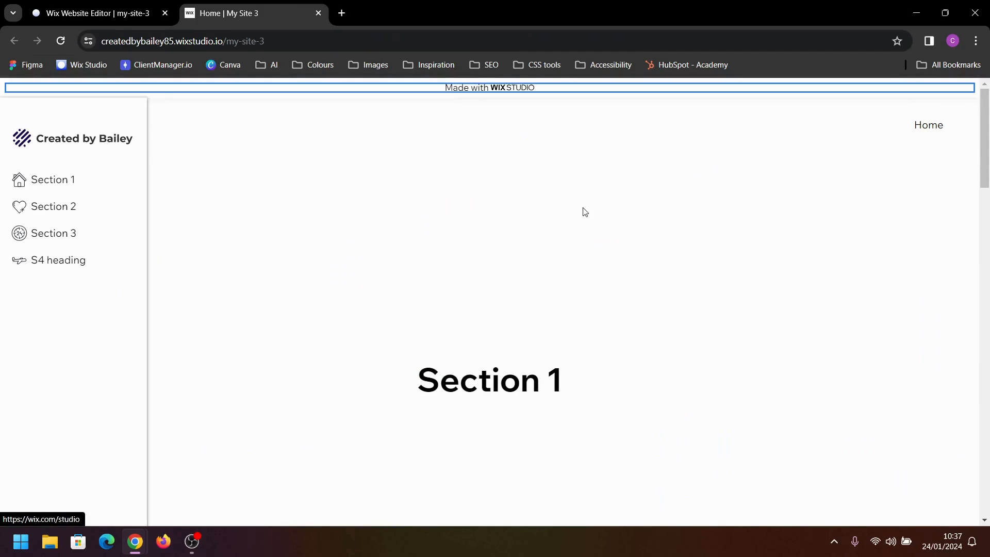
{"action": "key", "text": "Tab"}
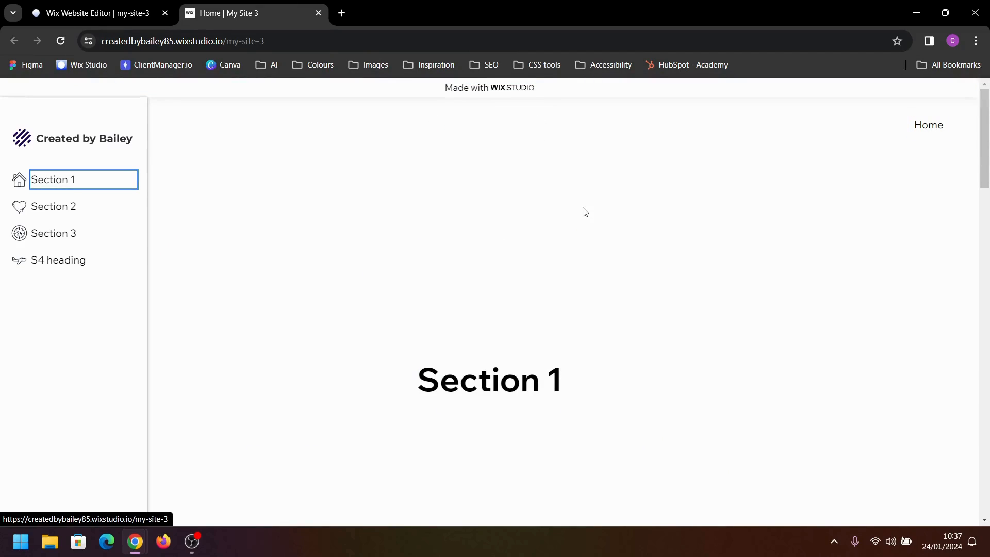
{"action": "key", "text": "Tab"}
{"action": "key", "text": "Tab"}
{"action": "key", "text": "Tab"}
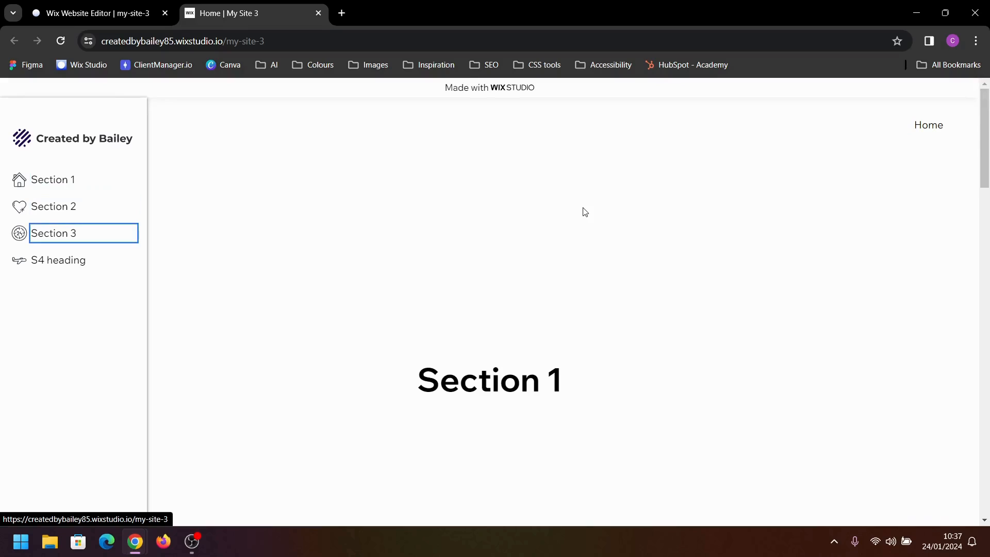
{"action": "key", "text": "Tab"}
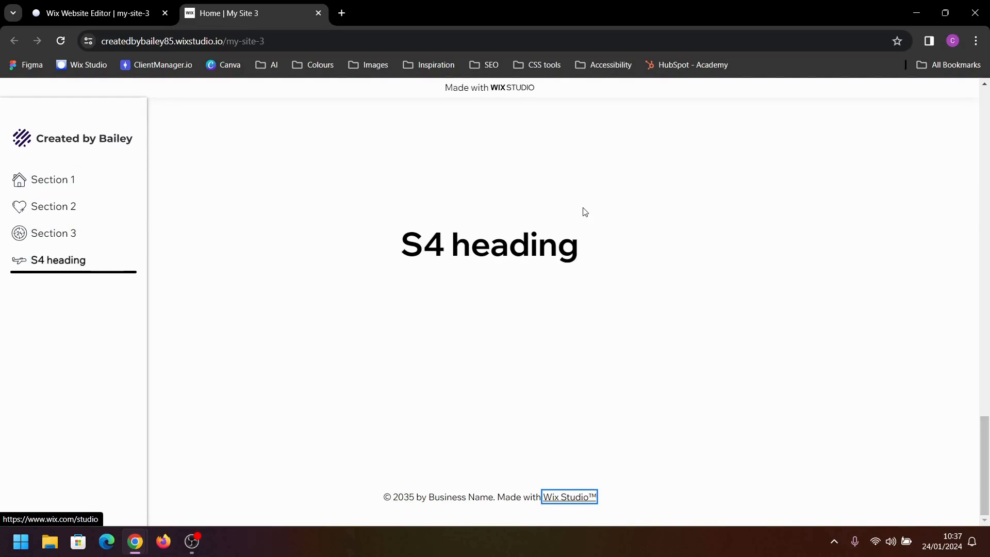